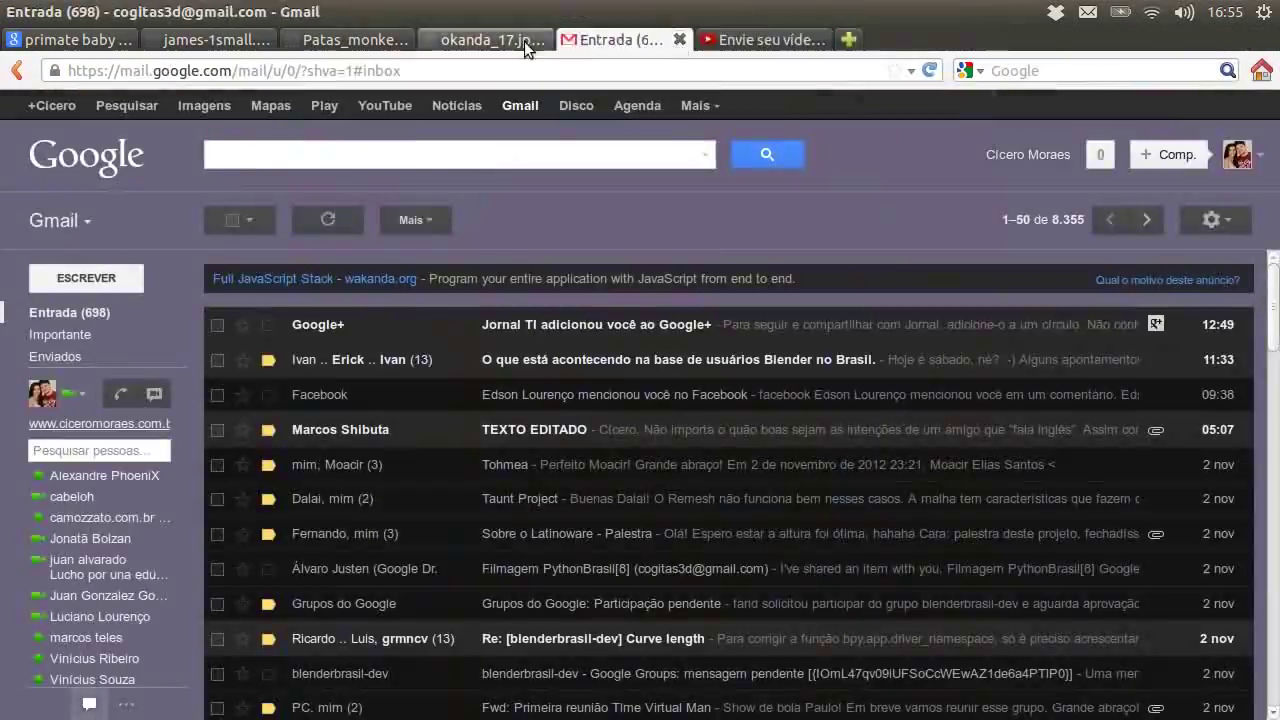
- Select okanda_17.jpg and two more primate photos in the refe folder and open them in GIMP
scroll(659, 383, down, 10)
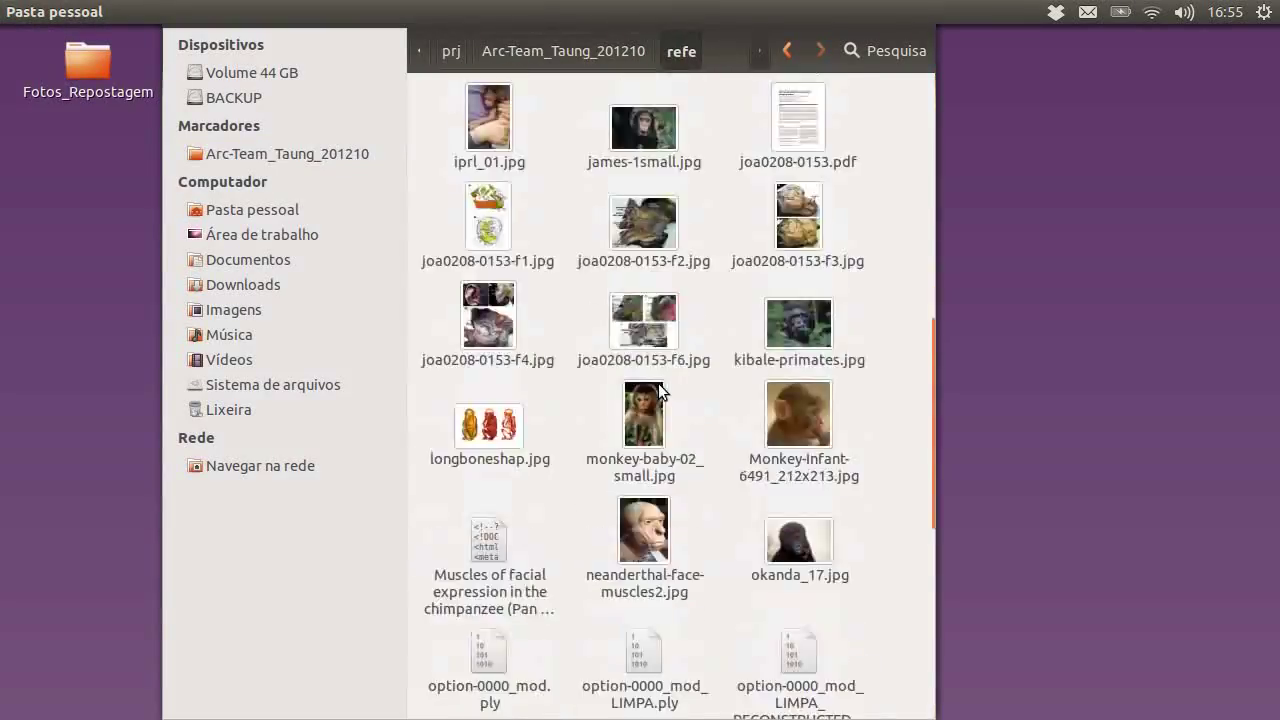
click(471, 214)
ctrl+click(794, 206)
scroll(783, 425, up, 3)
scroll(783, 425, down, 5)
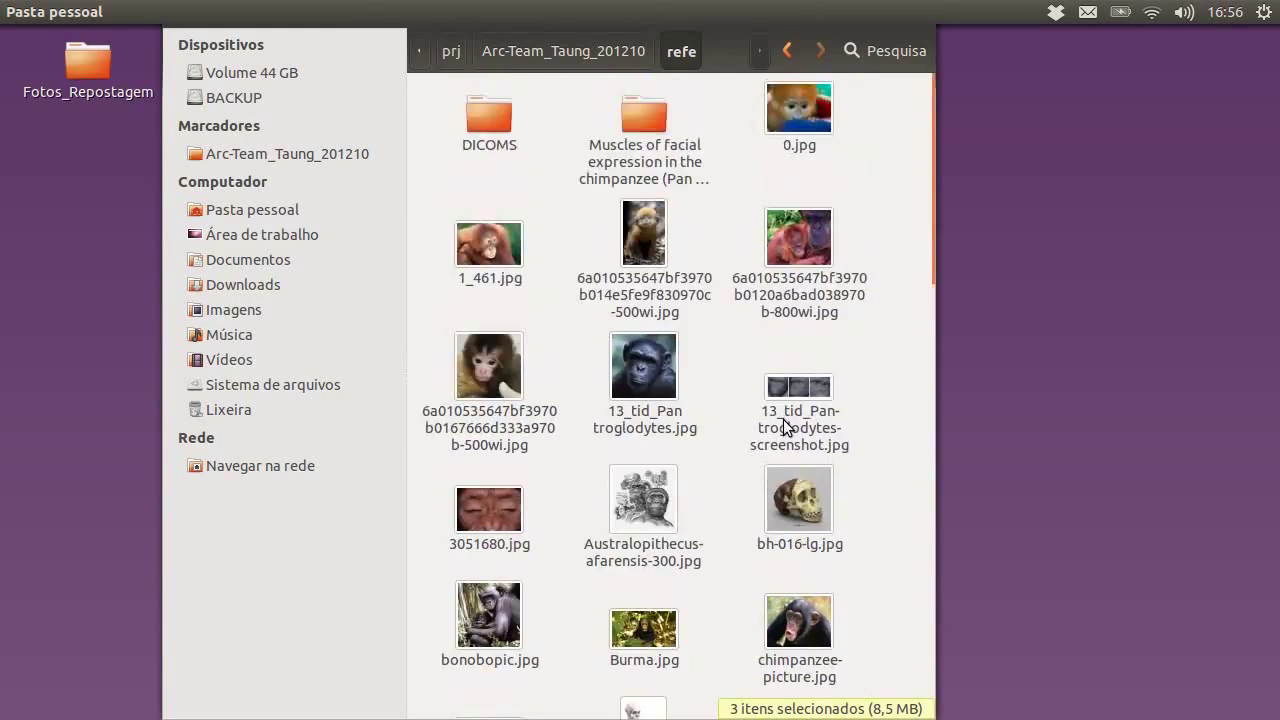
scroll(783, 425, up, 3)
drag(798, 490, 30, 274)
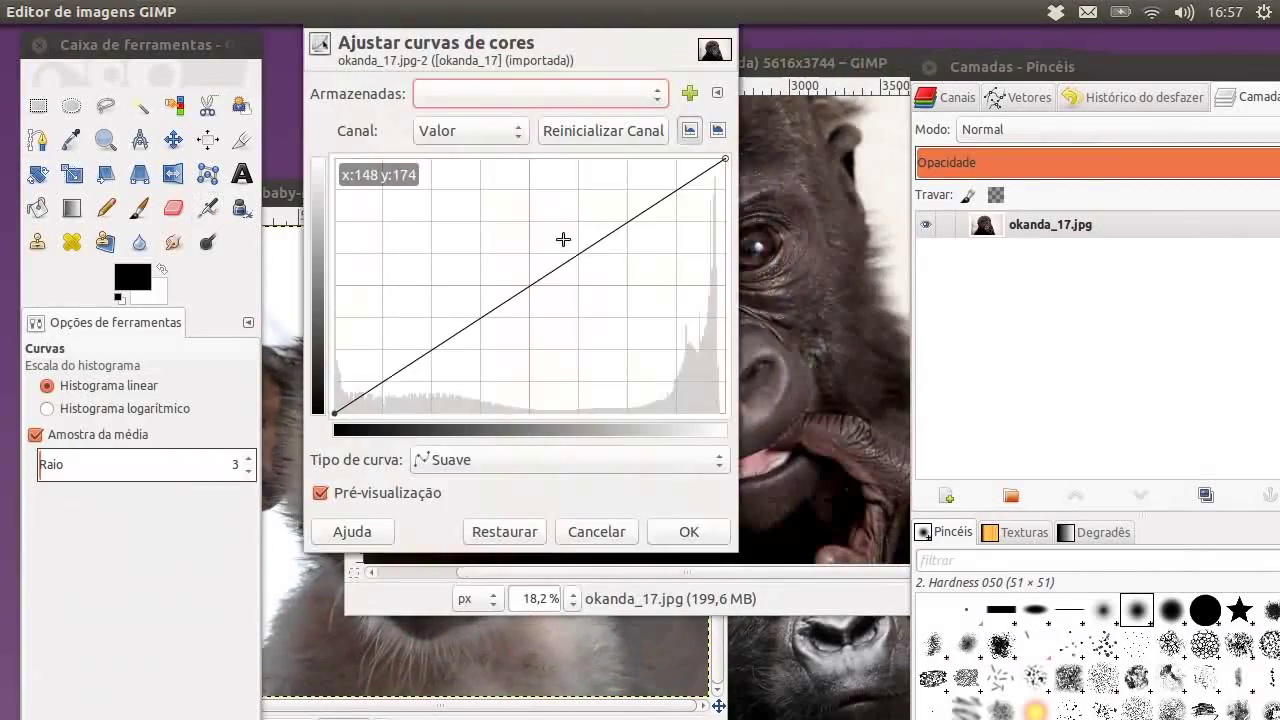
- Brighten the gorilla photo with Curves and export it as base_1.png
drag(391, 376, 391, 314)
key(Return)
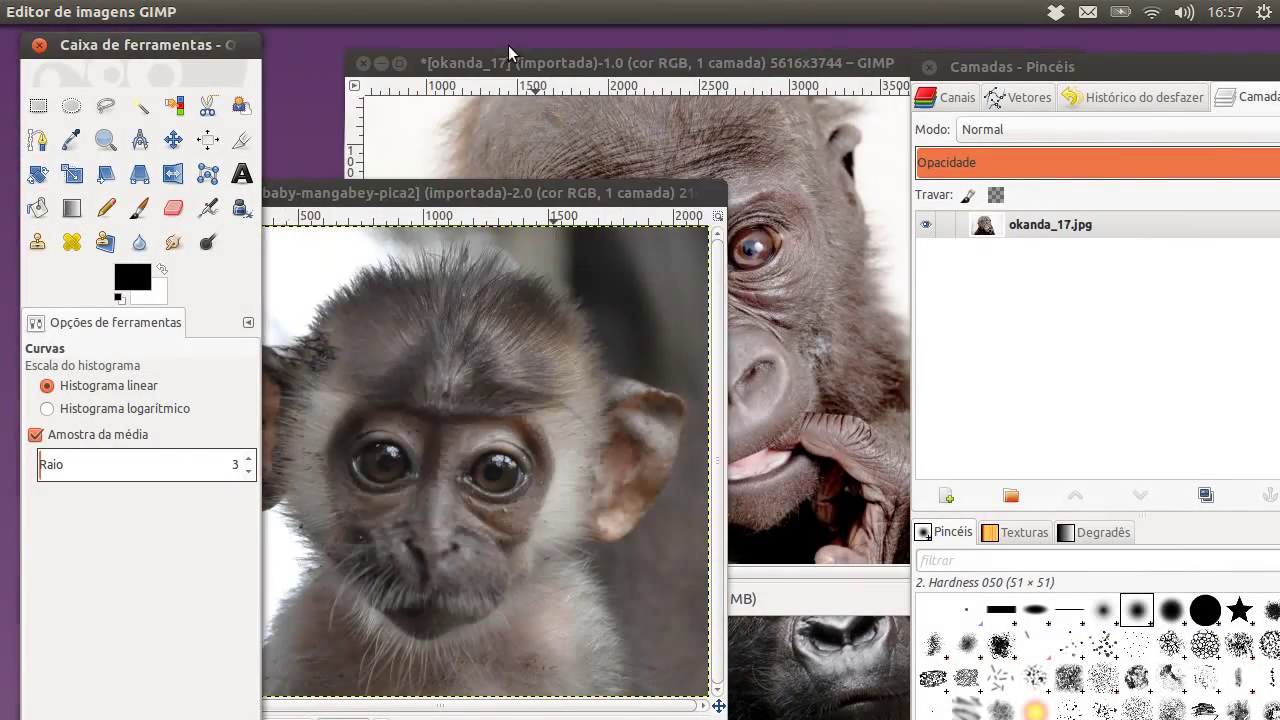
key(ctrl+s)
key(Escape)
key(ctrl+shift+e)
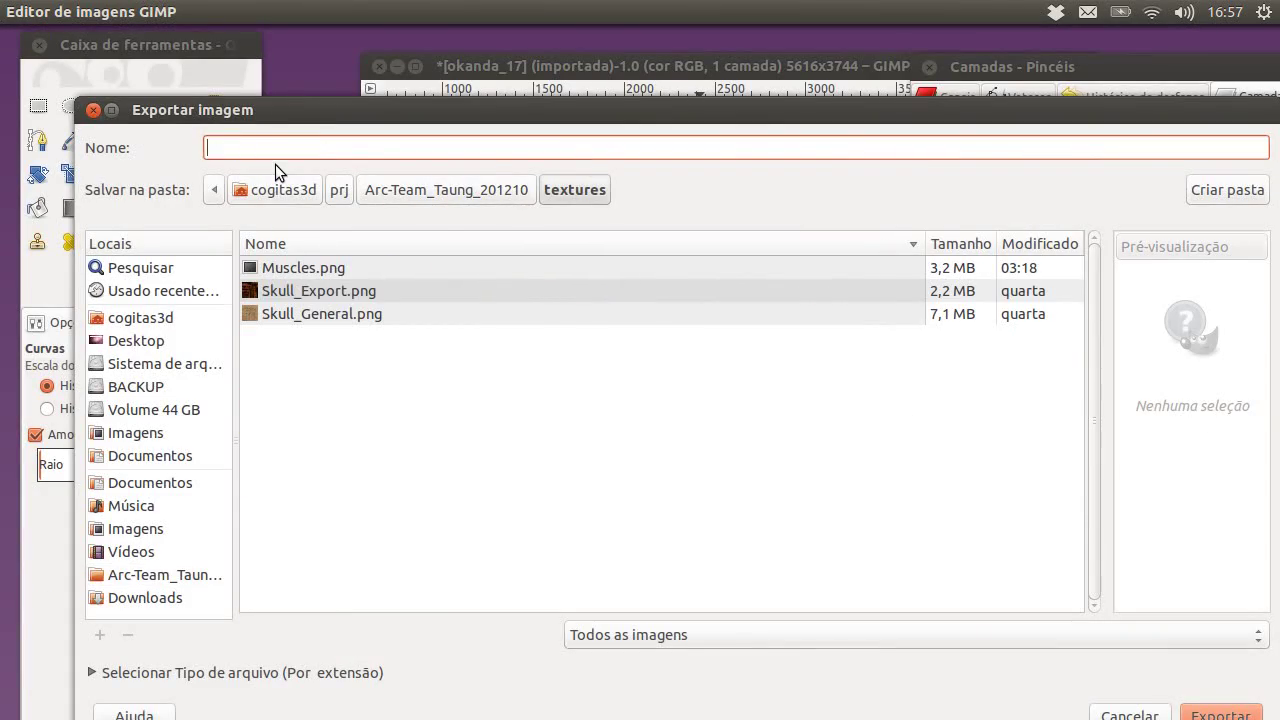
text(base_1.png)
key(Return)
- Export the mangabey photo as base_2.png
key(Return)
click(331, 193)
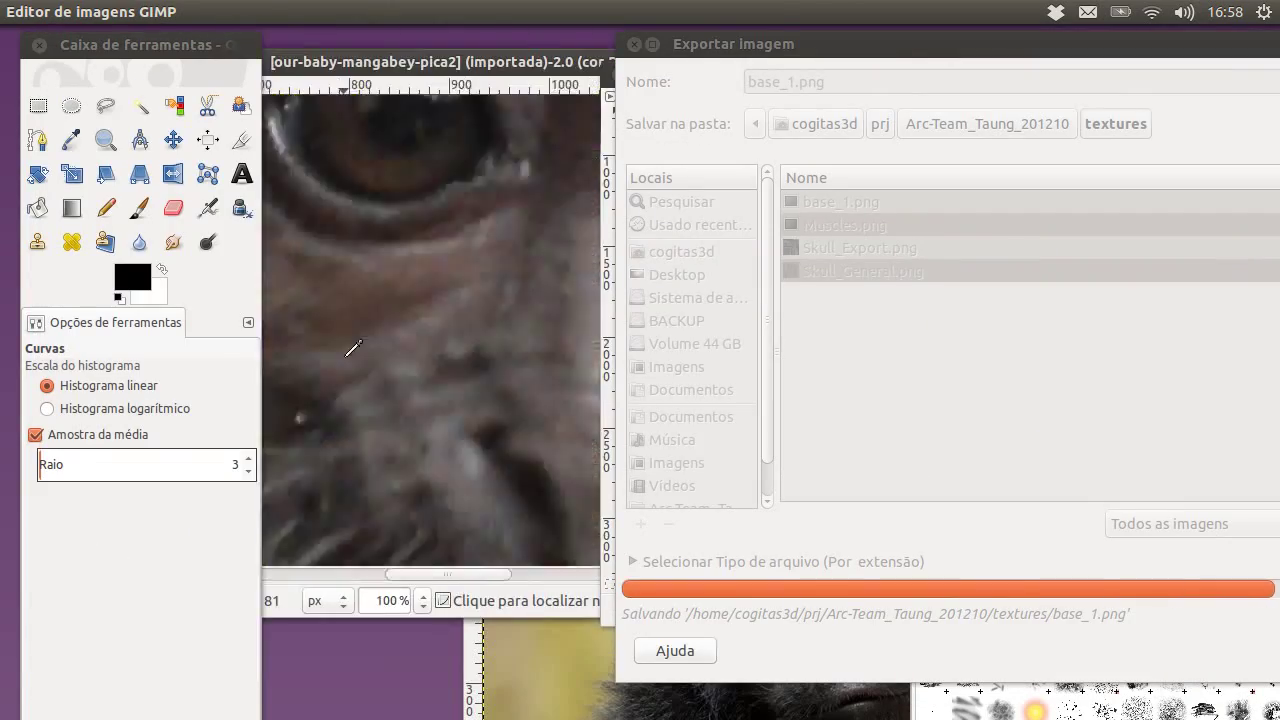
key(shift+ctrl+j)
key(ctrl+shift+e)
text(base_2.png)
key(Return)
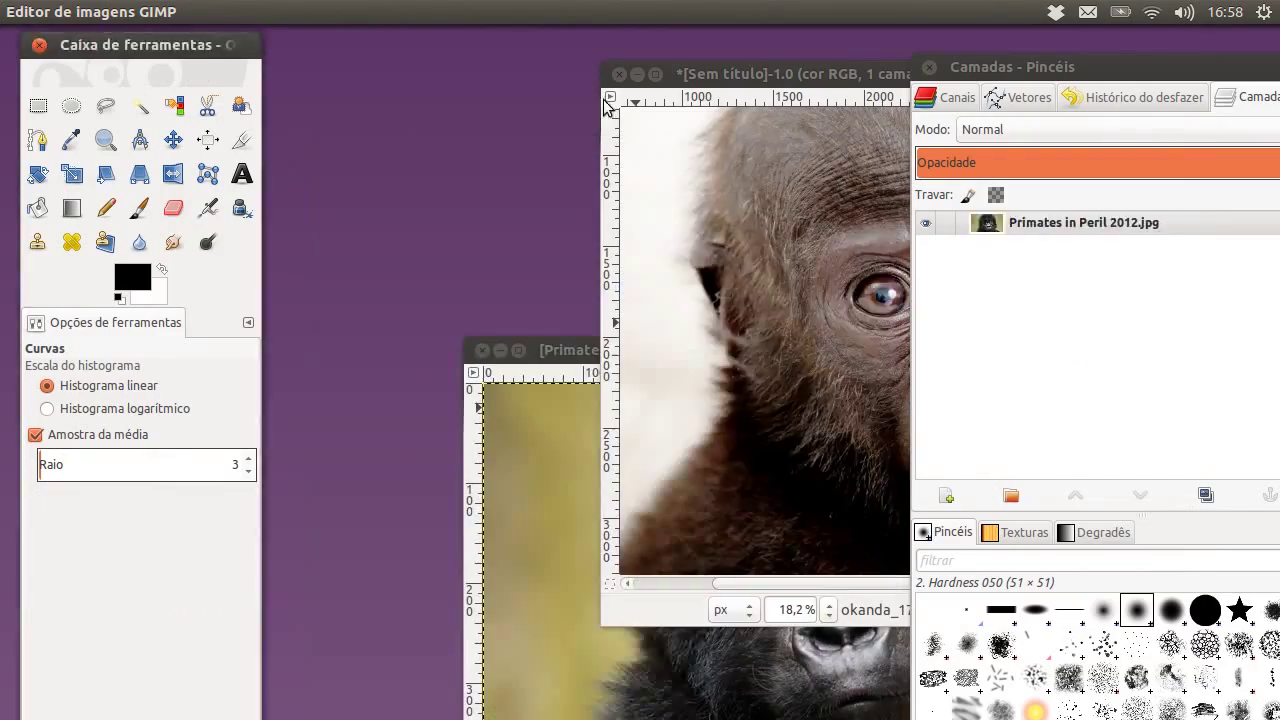
click(500, 255)
- Export the Primates in Peril image over base_2.png in the textures folder
key(ctrl+s)
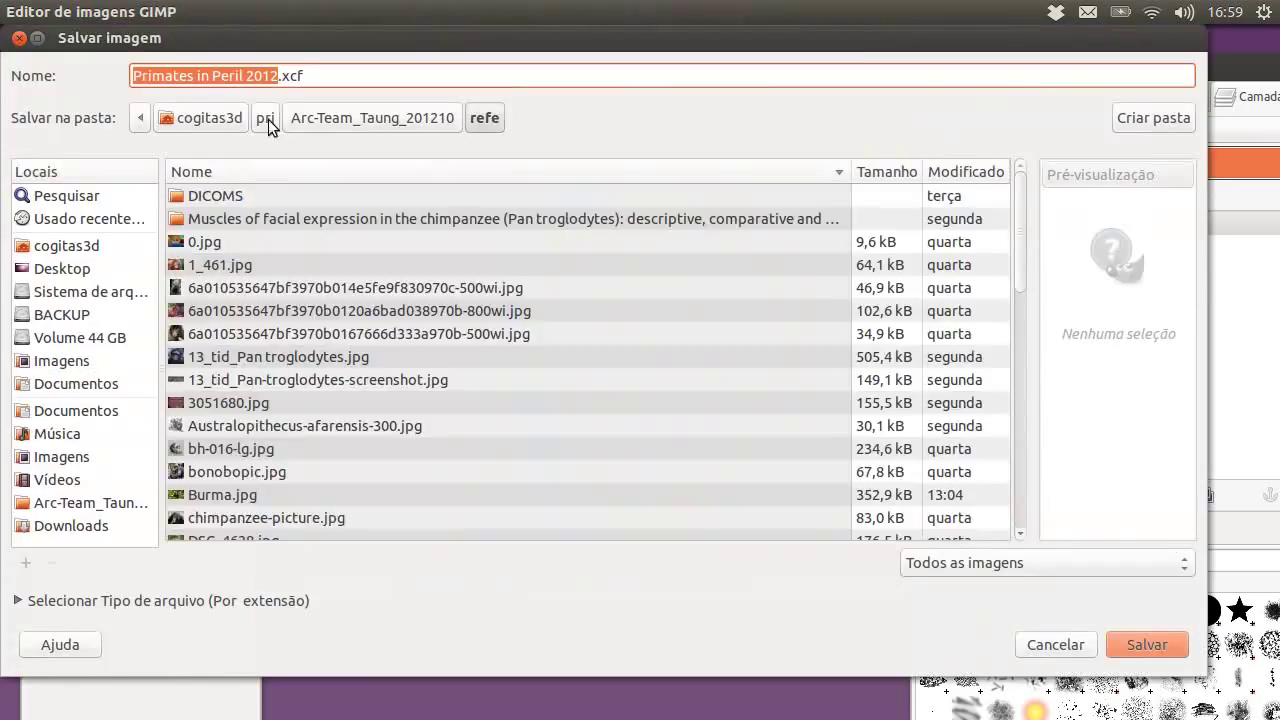
key(Escape)
key(ctrl+shift+e)
double_click(286, 360)
key(Return)
drag(435, 139, 408, 143)
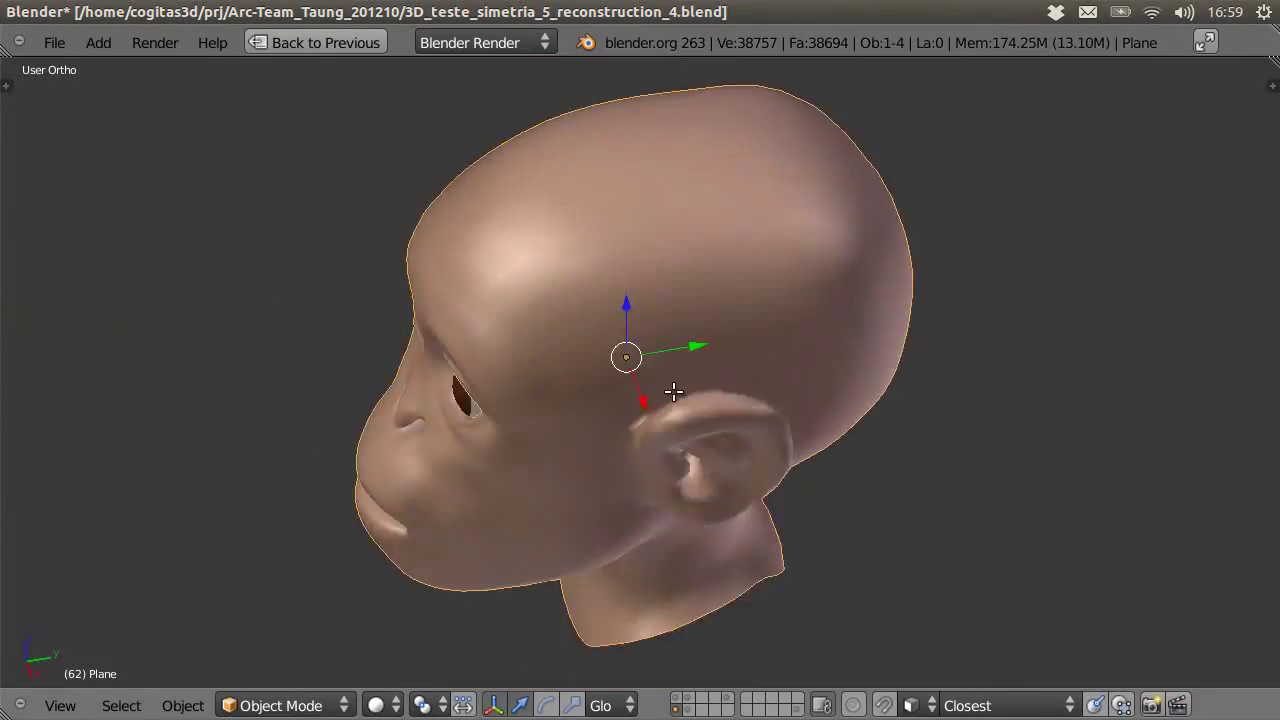
- Turn the middle area into an image editor, create a new blank image and start naming it 'Sk'
mouse_move(649, 219)
middle_down()
mouse_move(534, 543)
mouse_move(645, 348)
middle_up()
key(ctrl+Up)
click(517, 441)
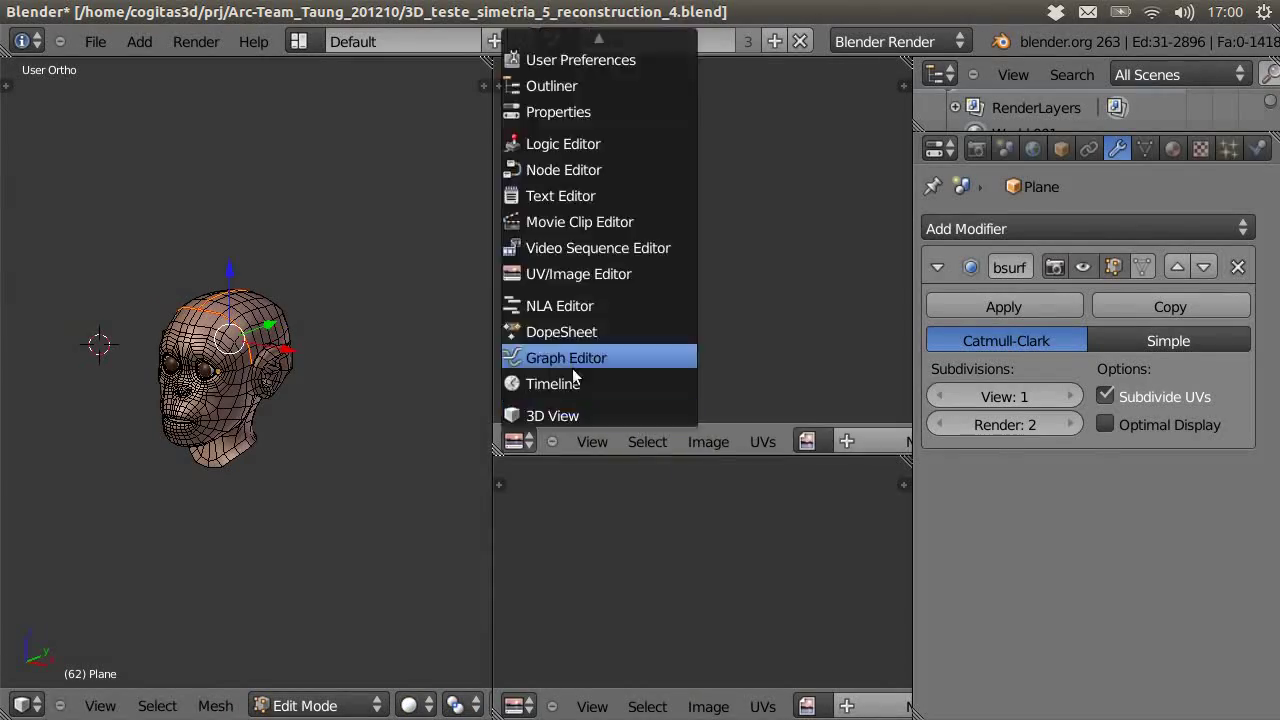
click(528, 209)
click(717, 629)
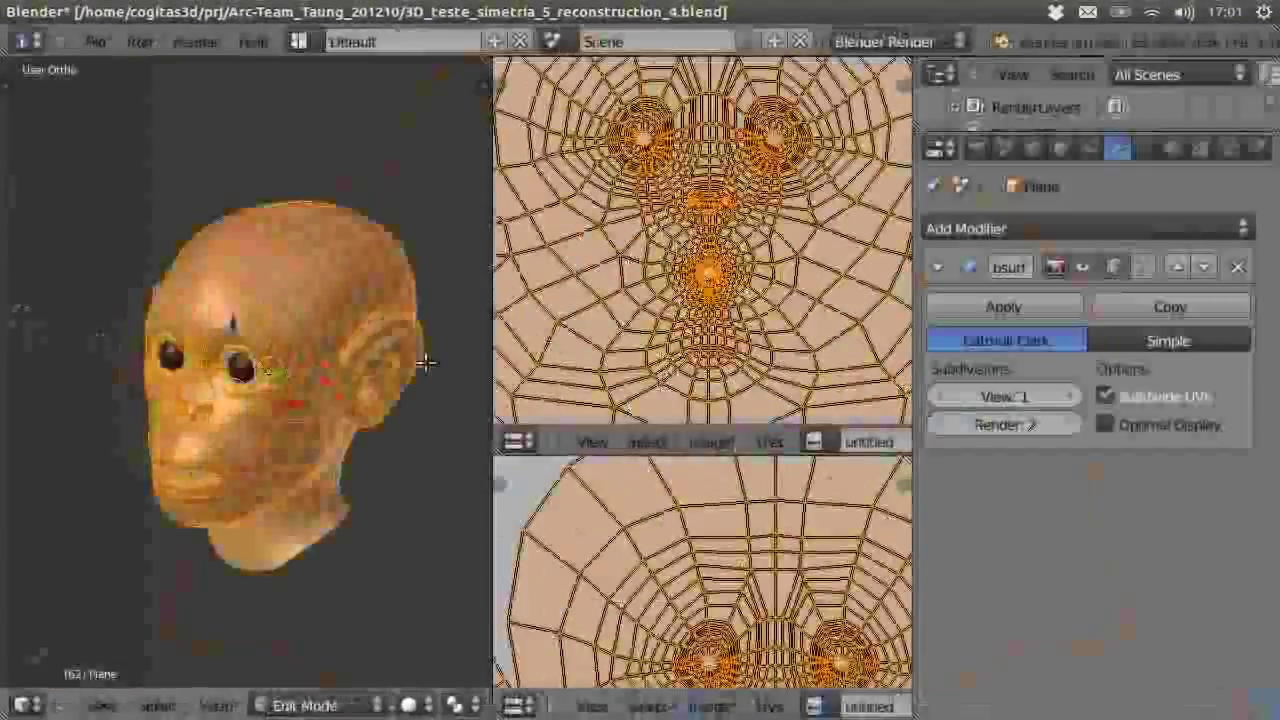
click(754, 413)
text(Sk)
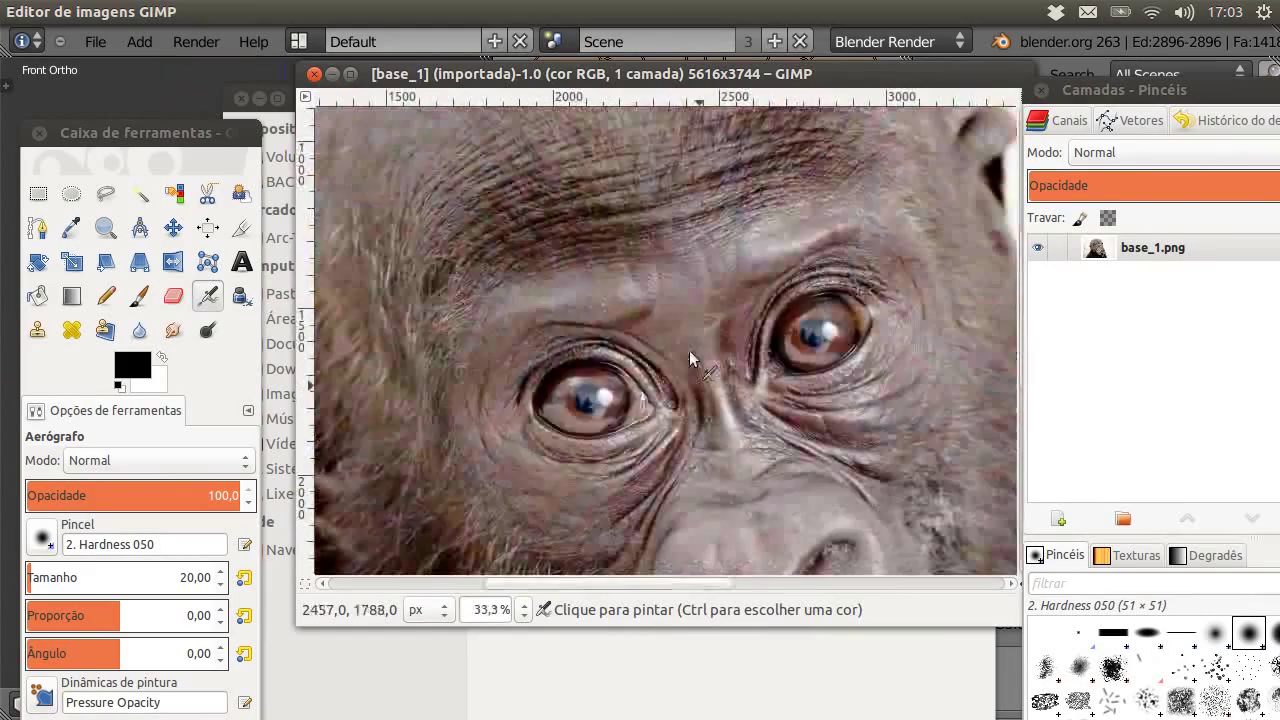
- Scale base_1 to 3000x2000, save the resized image, and browse for an image to load
click(882, 507)
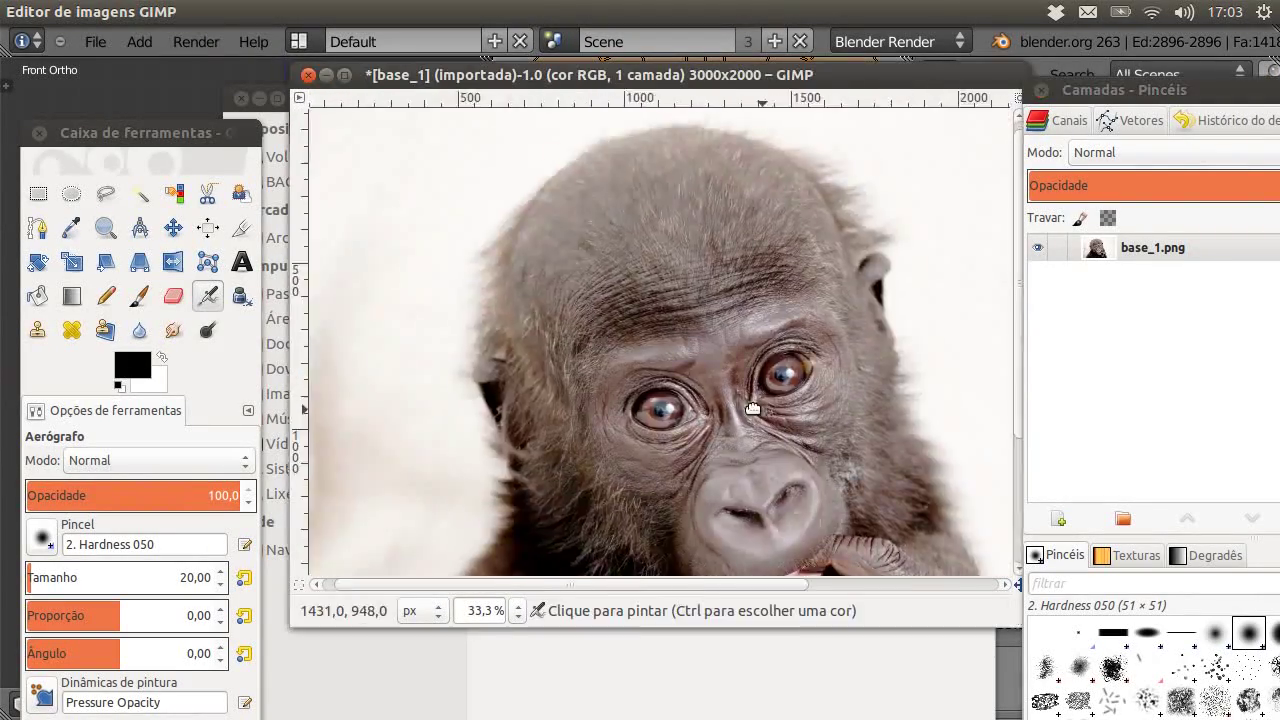
click(148, 192)
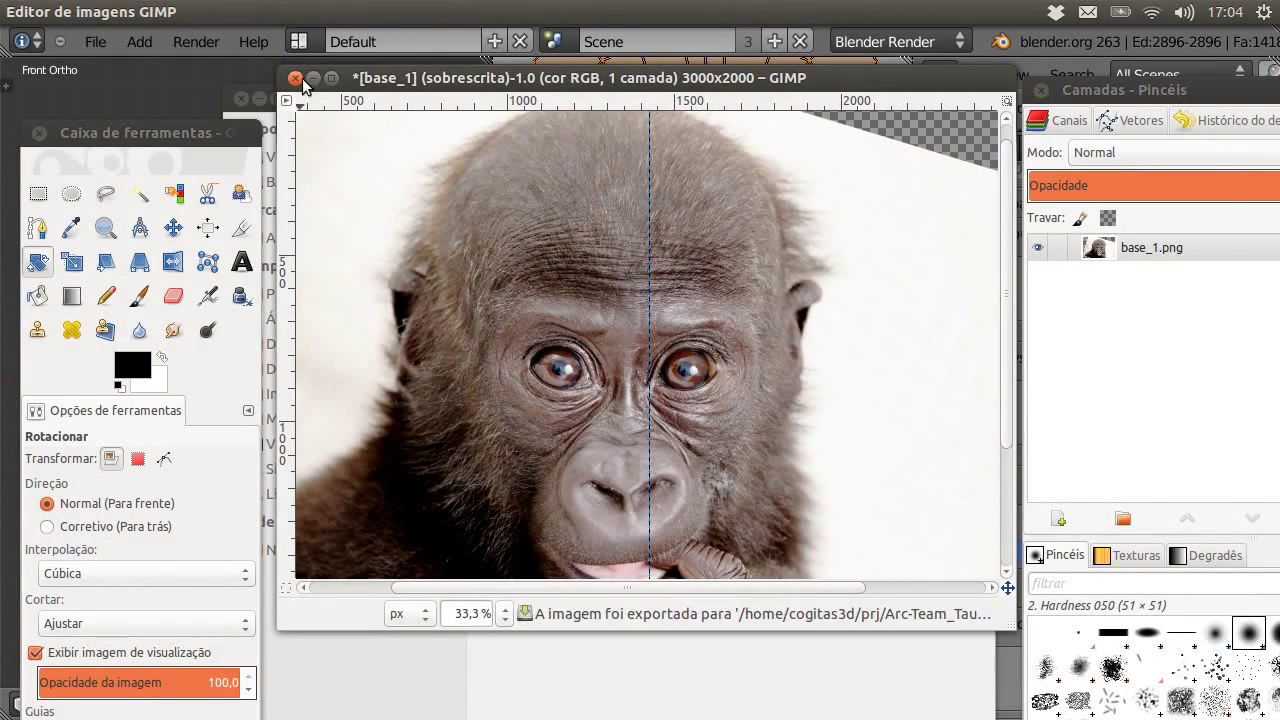
key(alt+o)
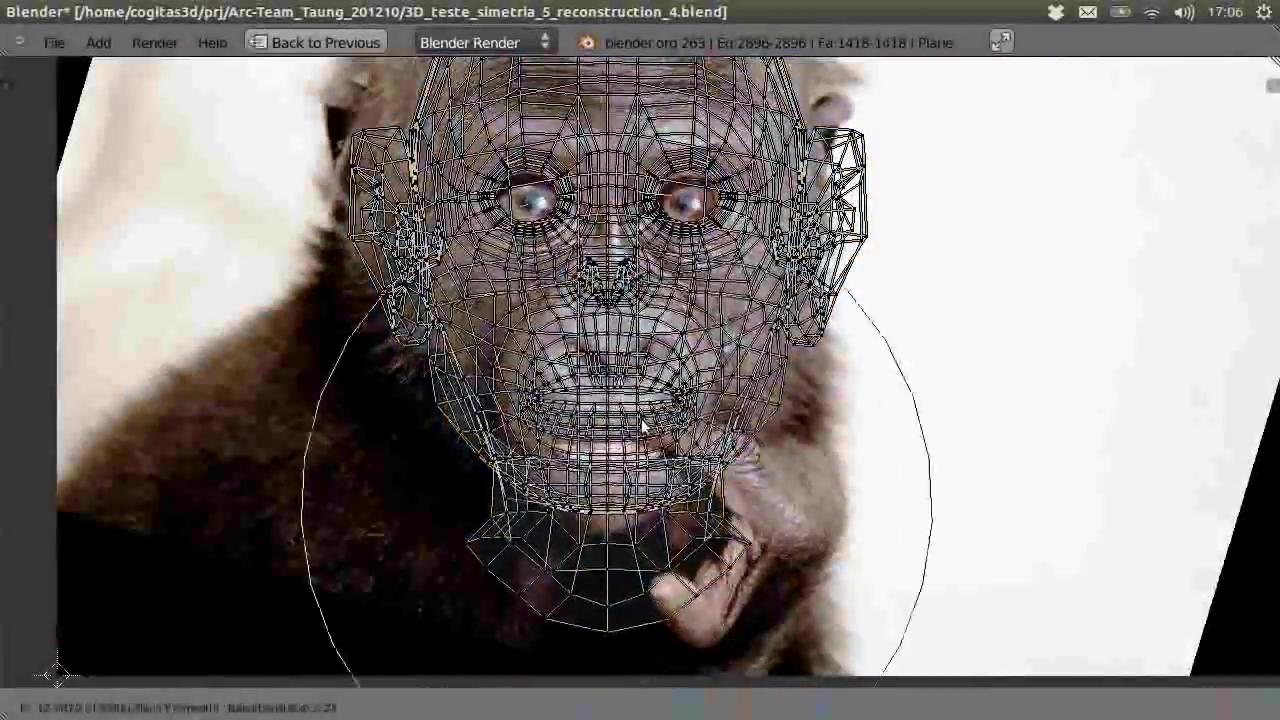
- Move the selected face UV points over the base_1.png gorilla photo
key(g)
scroll(560, 305, up, 3)
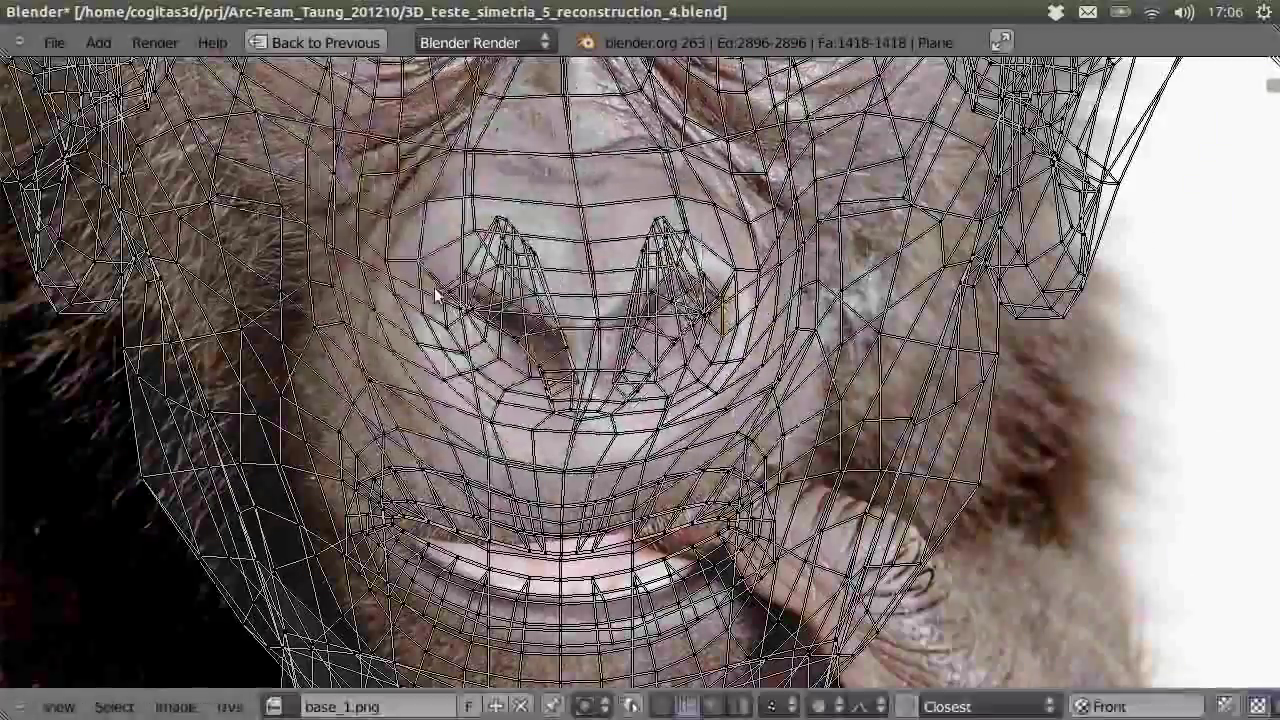
scroll(484, 296, down, 1)
click(484, 296)
scroll(484, 296, up, 2)
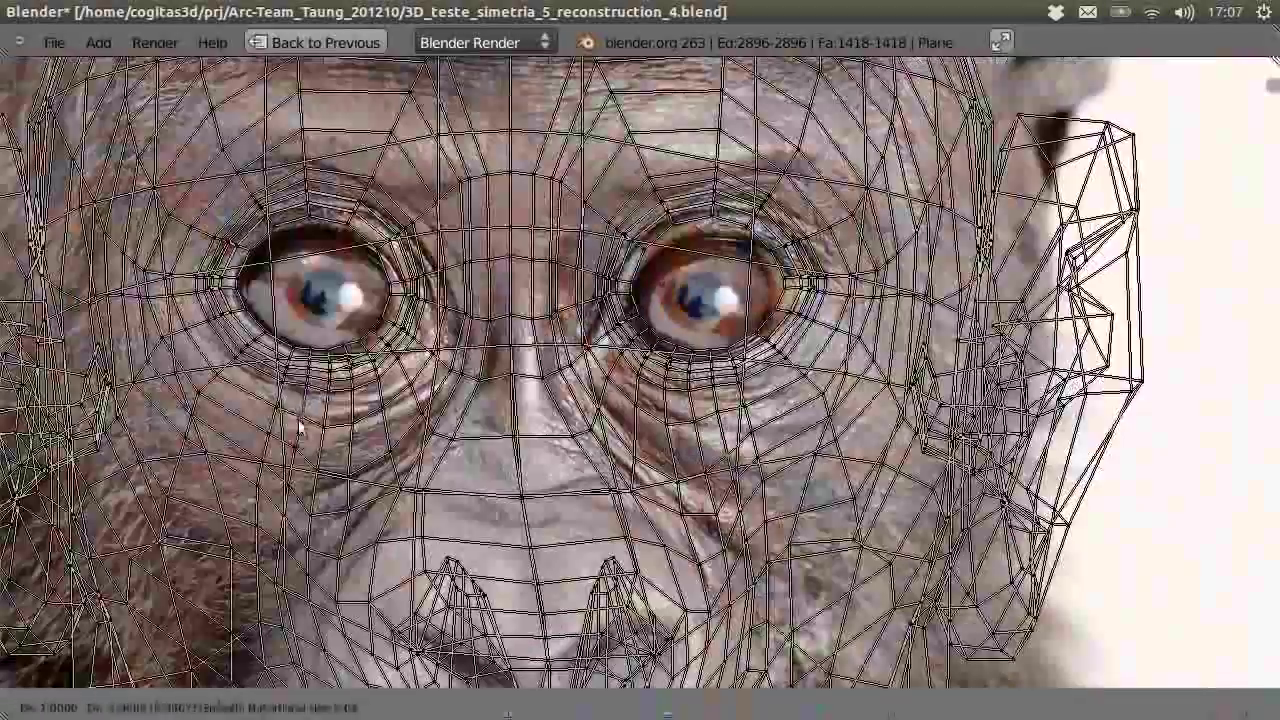
scroll(353, 325, up, 3)
scroll(520, 330, down, 2)
- Rotate and reposition the eye-corner UVs to fit both gorilla eyes
key(g)
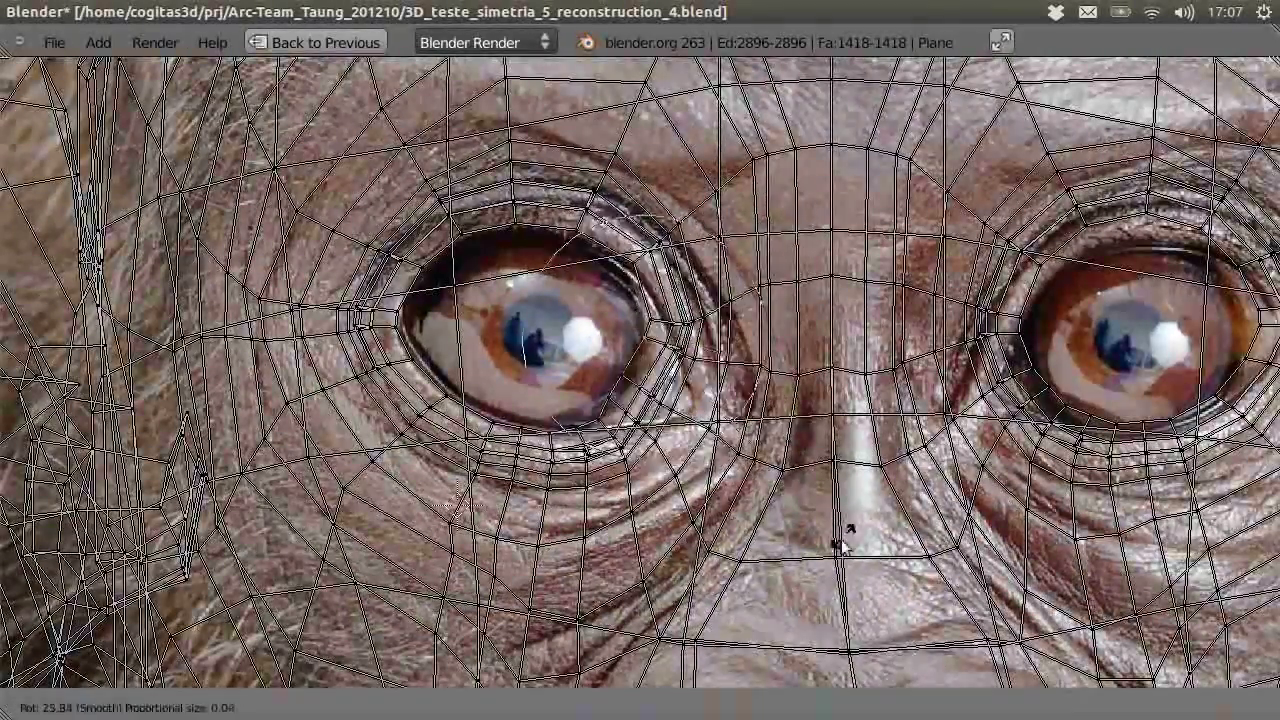
key(g)
click(985, 322)
key(g)
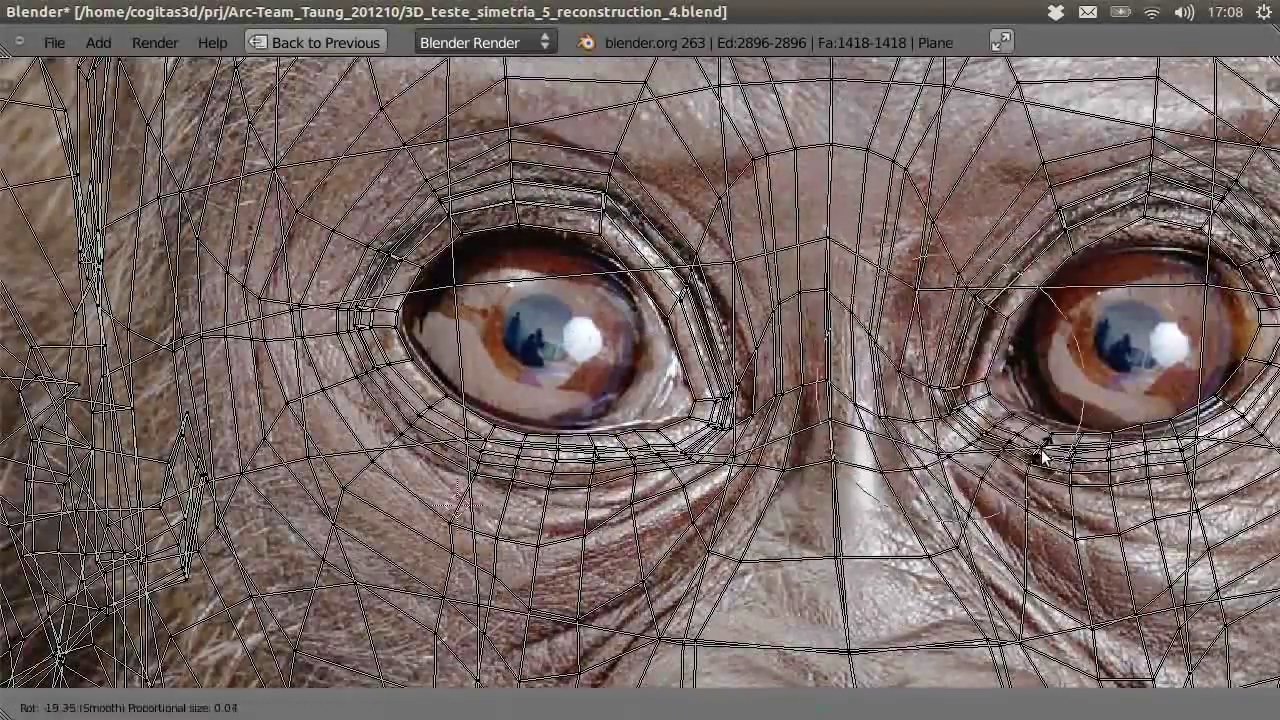
click(985, 322)
middle_drag(1197, 436, 957, 428)
key(g)
click(957, 428)
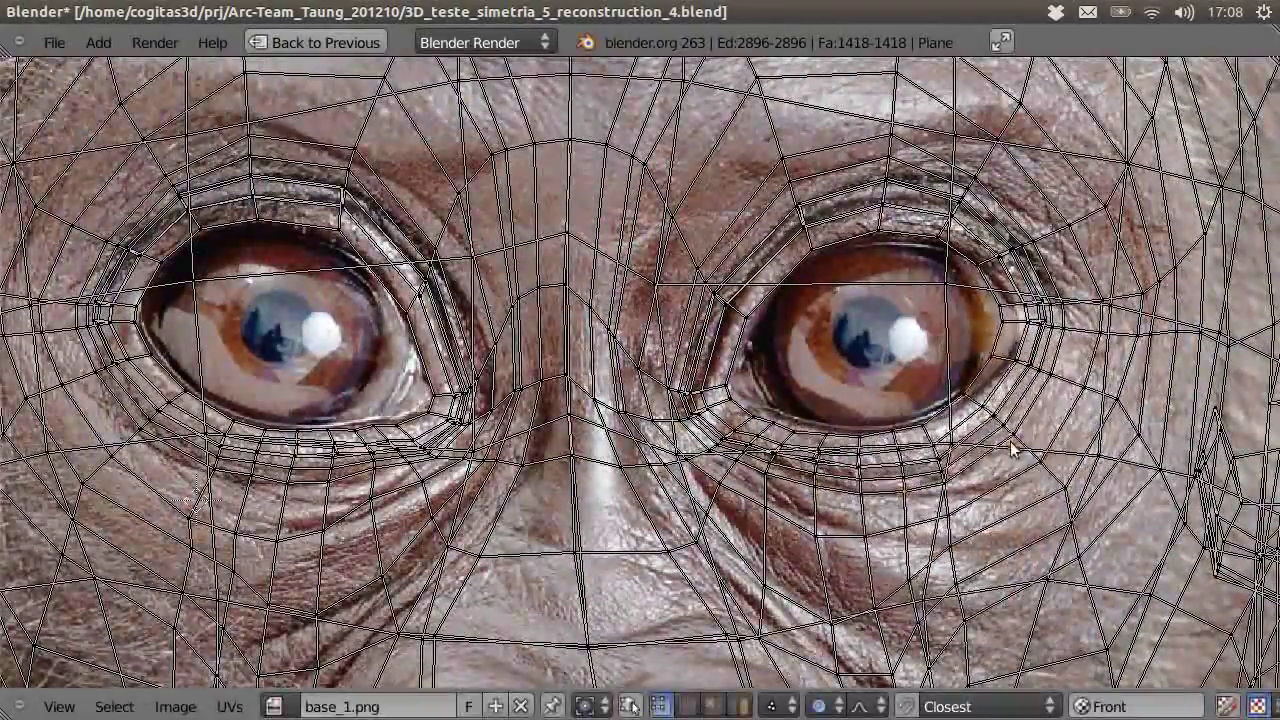
- Restore the split layout, return to Object Mode and show the object properties
key(ctrl+Up)
key(Tab)
click(1061, 148)
- Show the wireframe over the textured head and return to Edit Mode
scroll(1027, 545, down, 4)
click(934, 608)
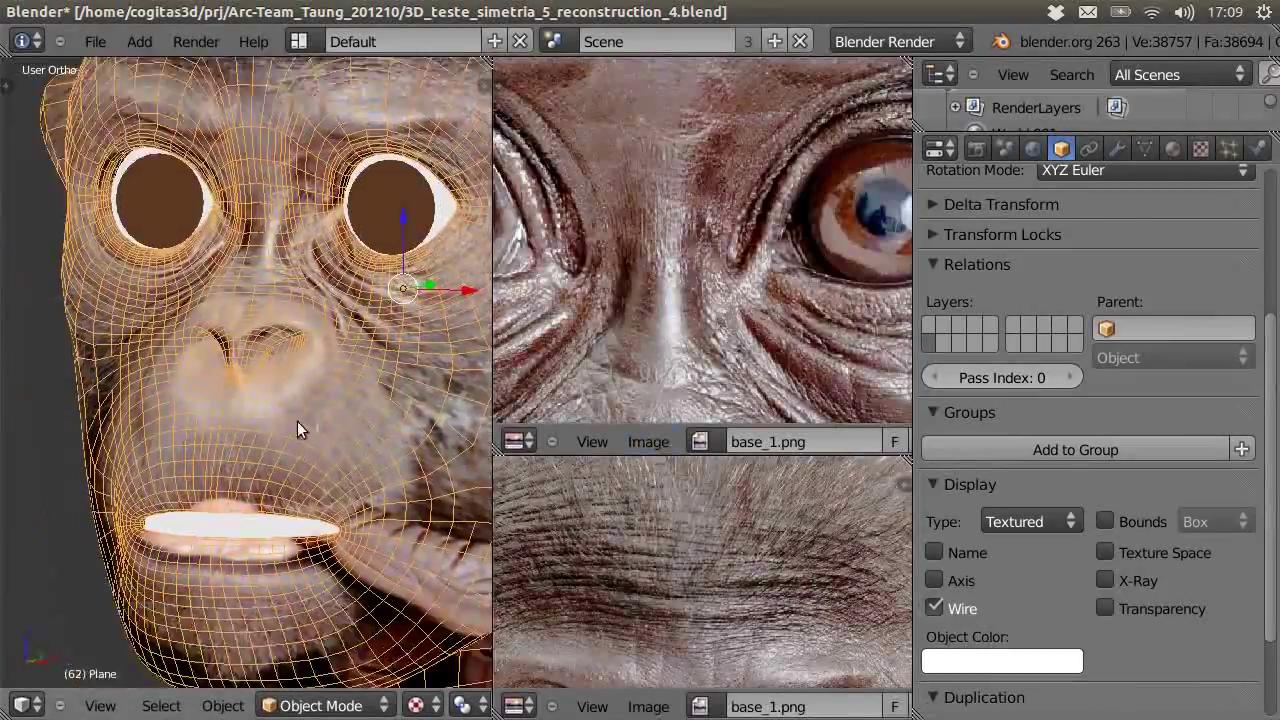
key(Tab)
scroll(297, 428, up, 5)
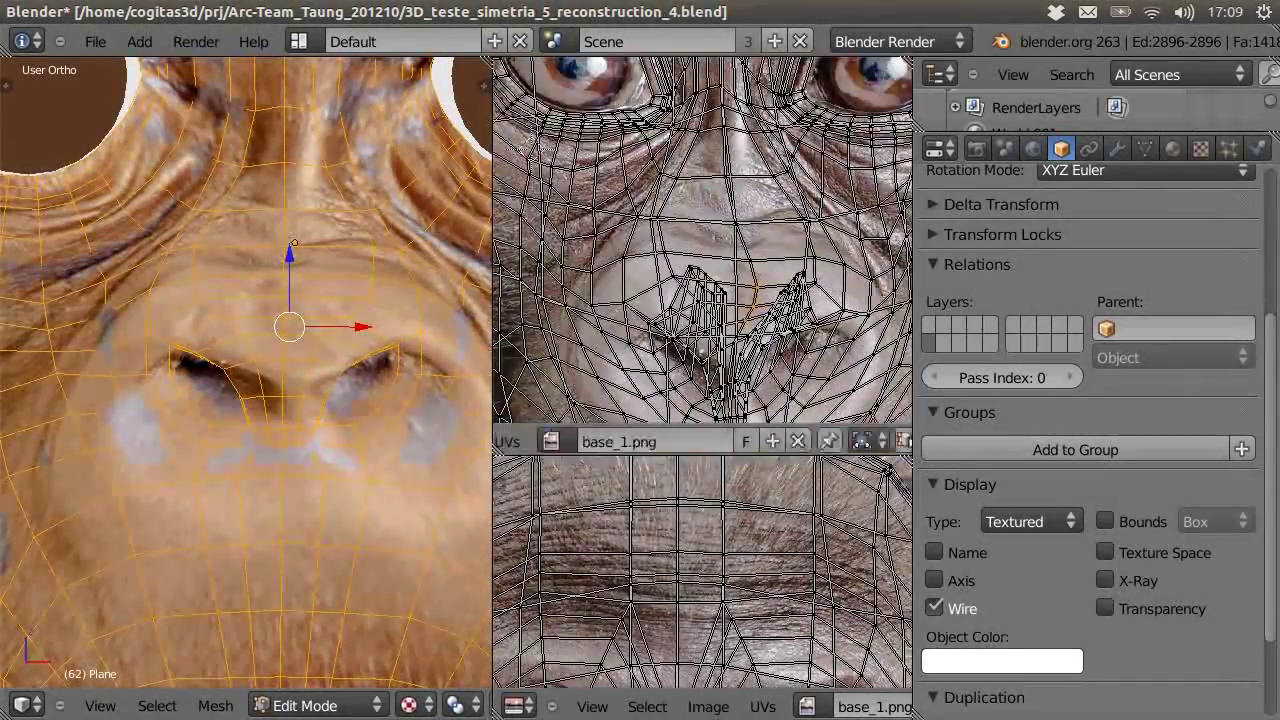
- Move the nose UVs and check the texture from a front view of the face
click(742, 265)
scroll(625, 330, down, 3)
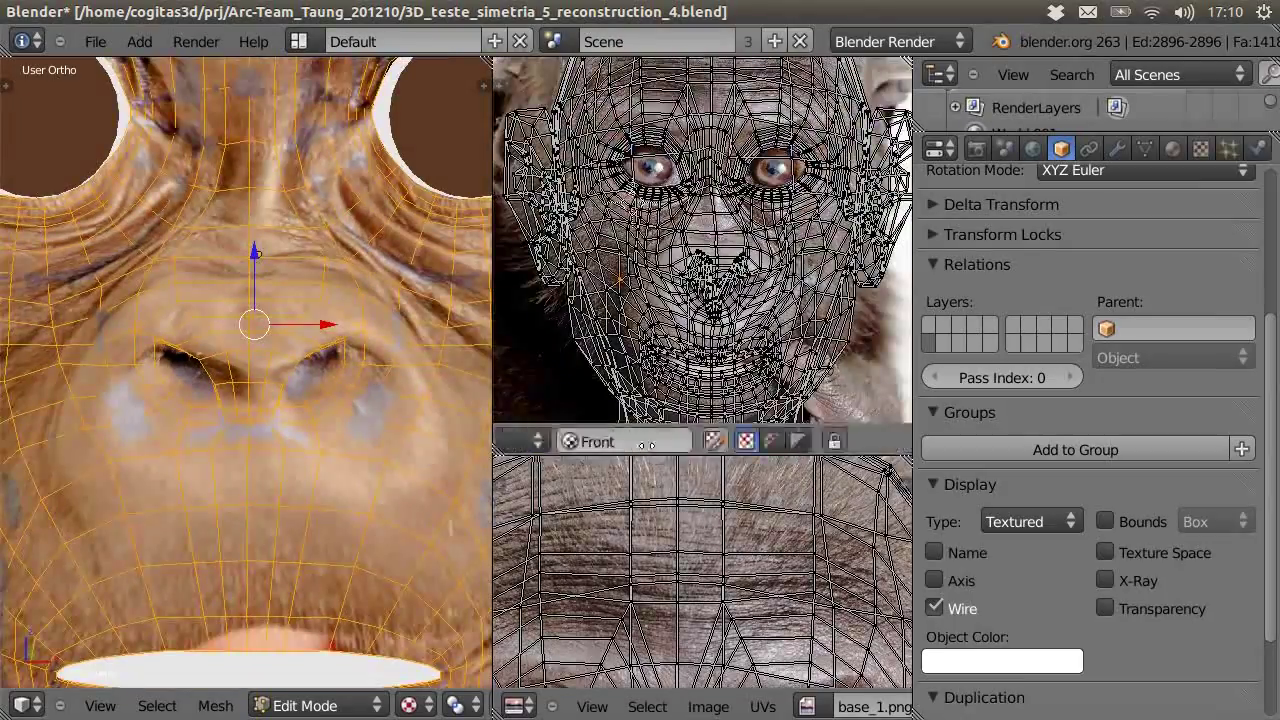
key(Tab)
mouse_move(230, 420)
middle_down()
mouse_move(253, 447)
mouse_move(271, 426)
middle_up()
key(Tab)
scroll(693, 282, up, 3)
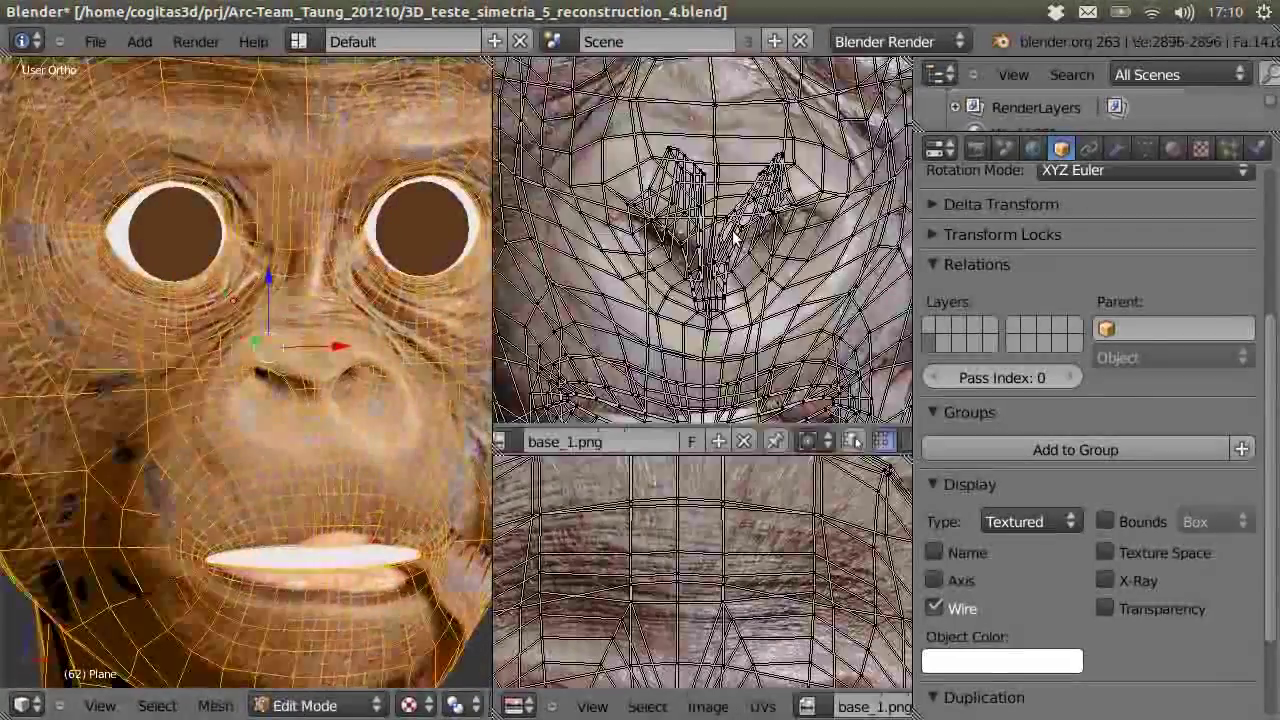
- Refine more UV points and check the result in Object Mode
key(g)
click(821, 225)
scroll(786, 318, up, 3)
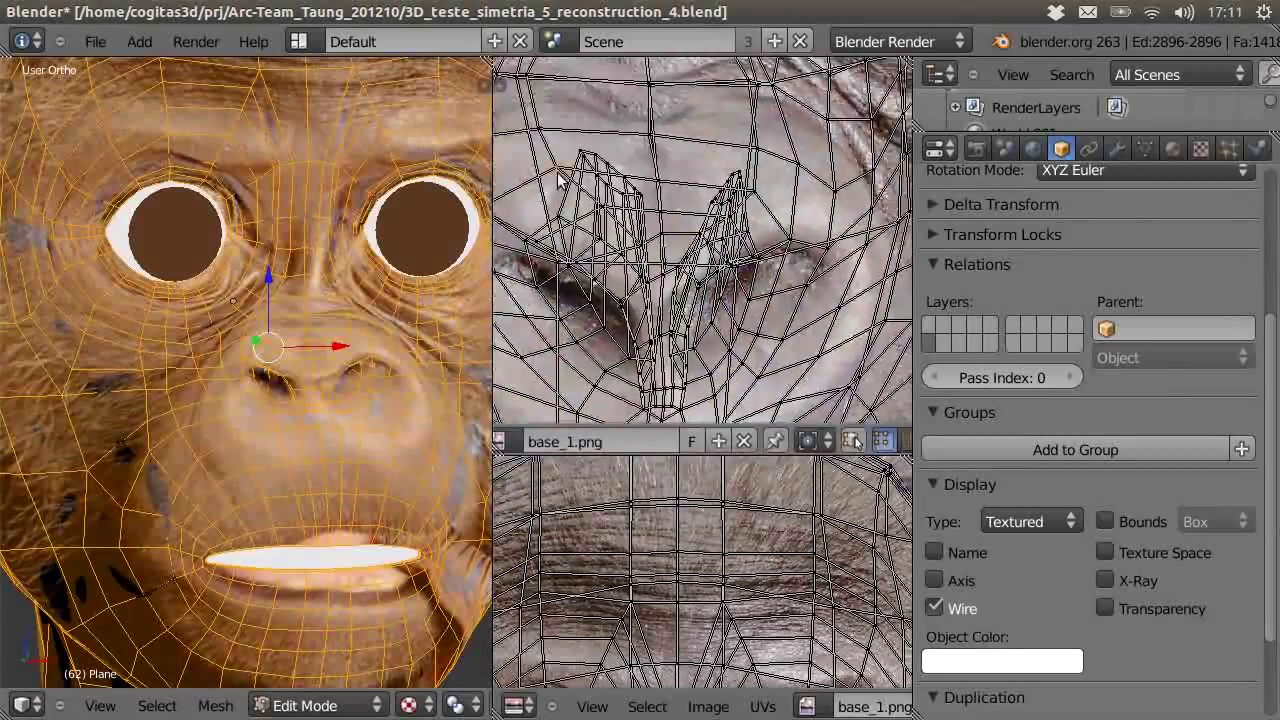
click(748, 130)
scroll(700, 190, down, 3)
scroll(643, 243, up, 3)
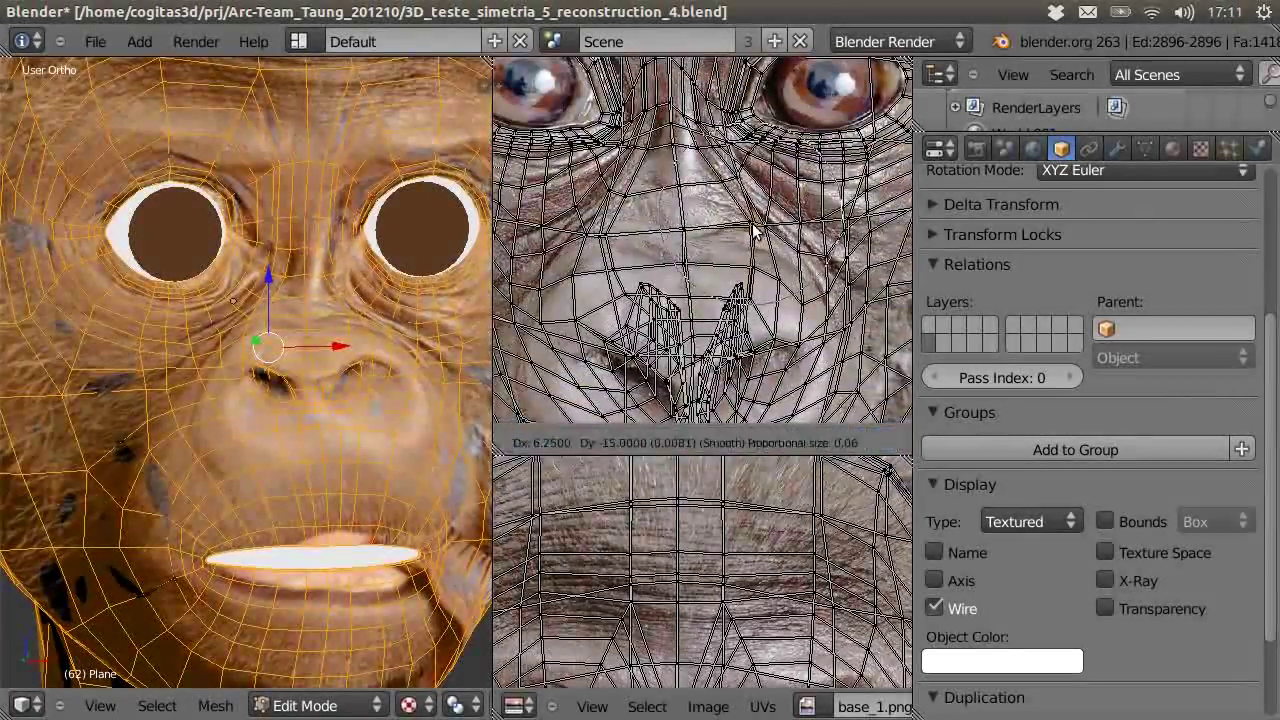
key(Tab)
key(Tab)
- Fit the nose UV points once more and save the file
scroll(286, 398, up, 3)
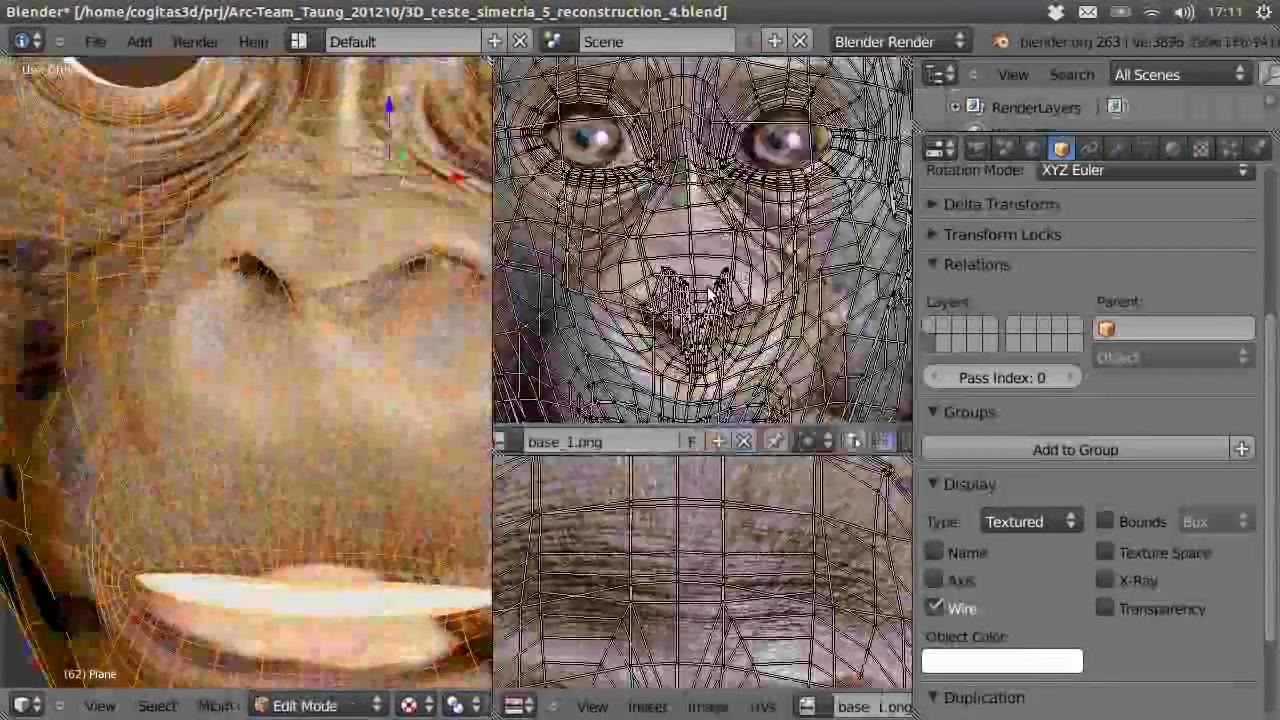
scroll(738, 318, up, 3)
key(g)
scroll(700, 340, down, 5)
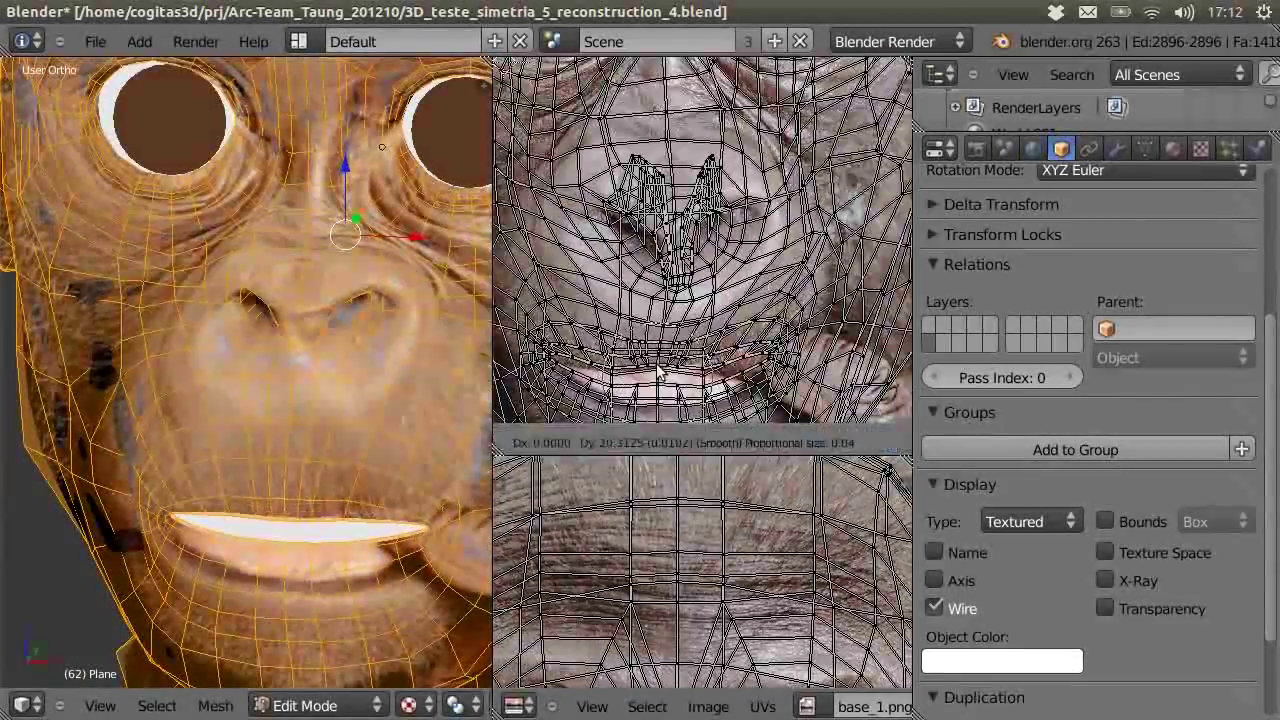
click(779, 343)
key(Tab)
scroll(258, 524, down, 3)
key(ctrl+s)
middle_drag(258, 524, 279, 708)
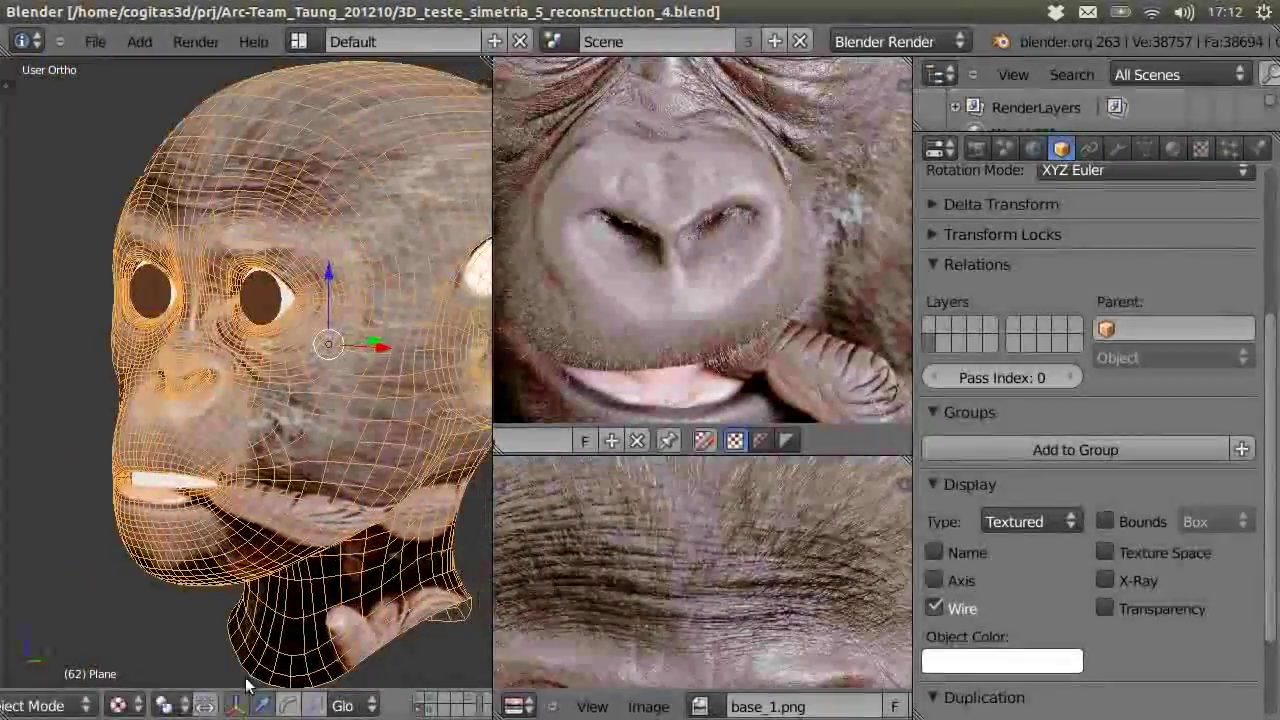
click(279, 708)
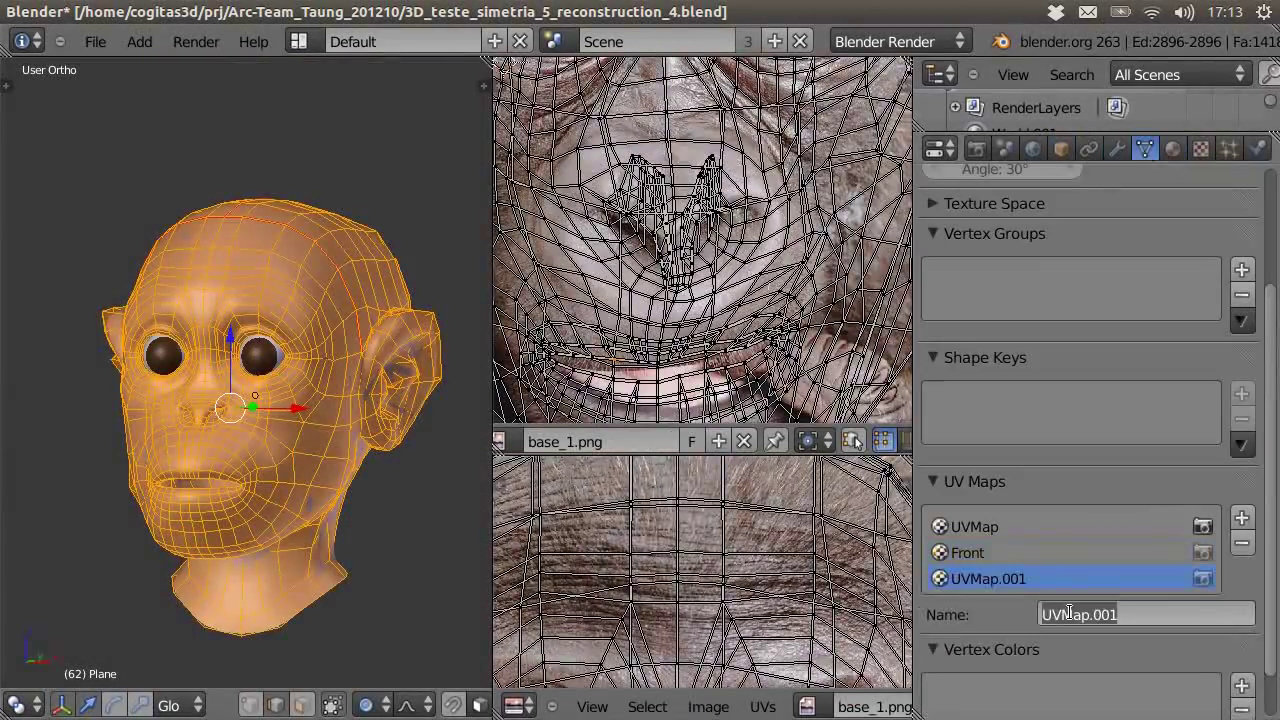
- Name the new UV map Ear, keep it active, and maximize the image editor
key(Return)
click(975, 526)
click(961, 578)
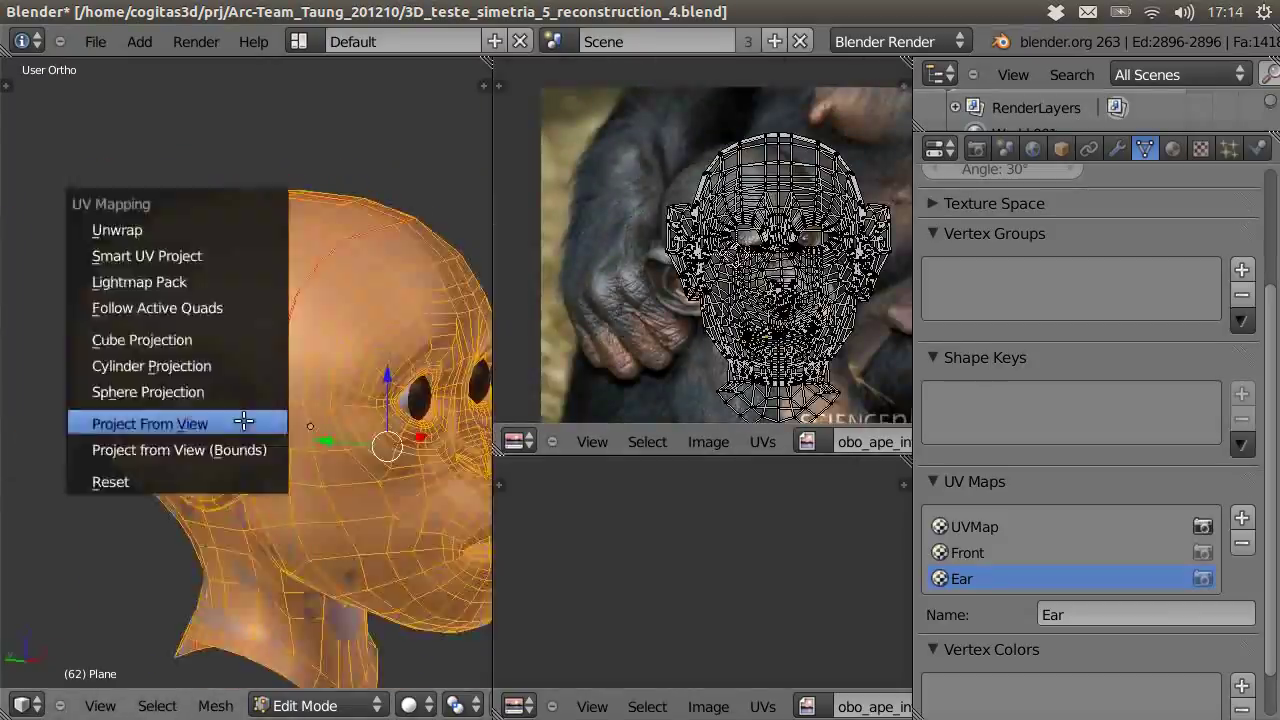
click(243, 423)
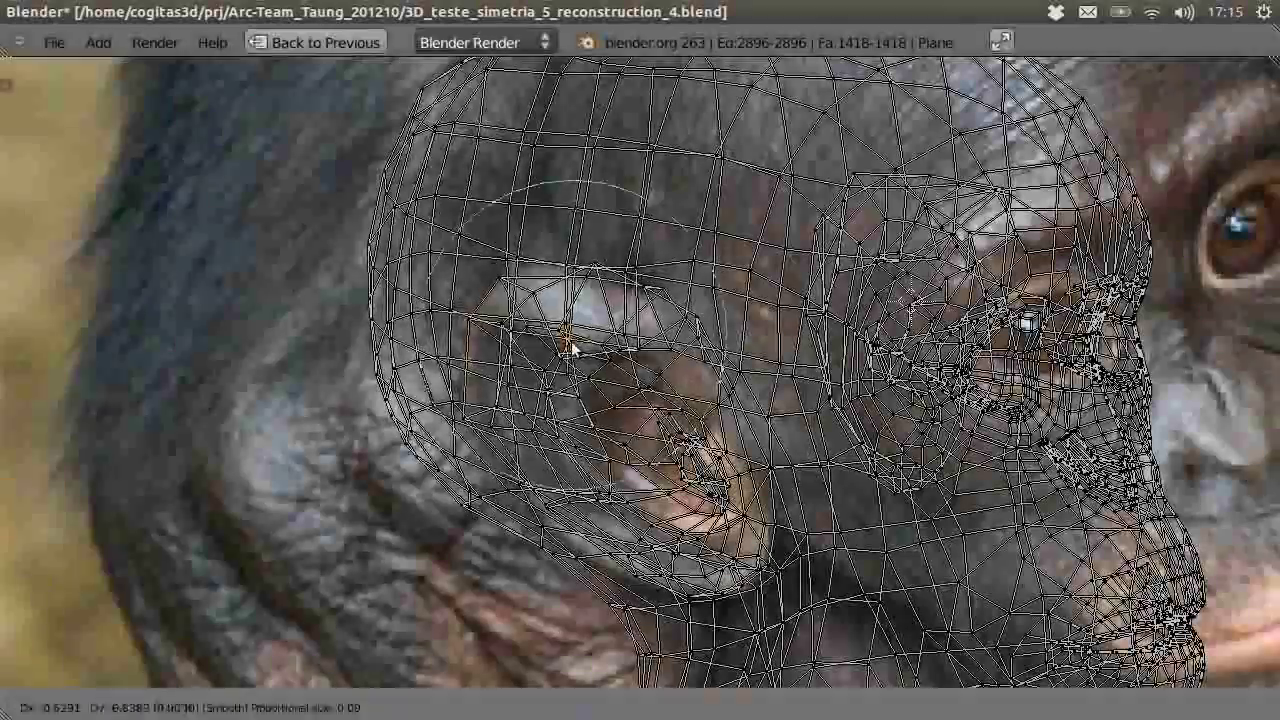
- Zoom in on the Ear UV mesh over the chimp photo
scroll(727, 316, up, 4)
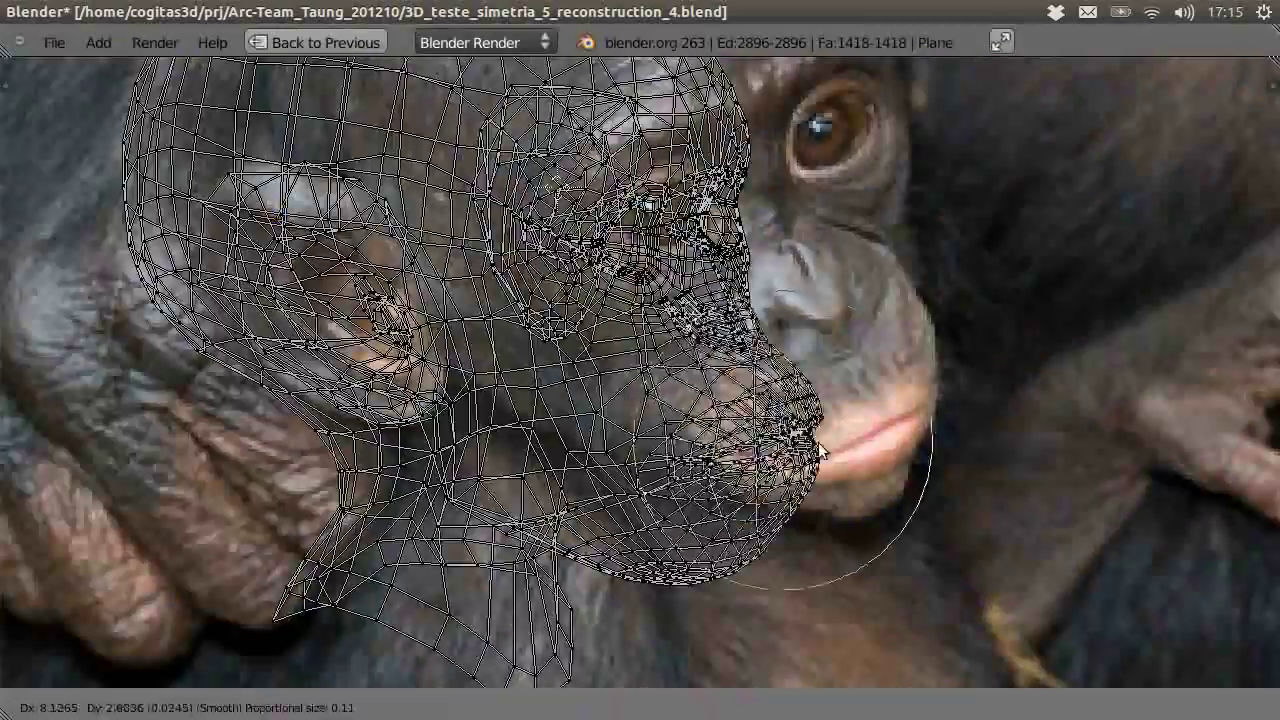
scroll(760, 330, up, 1)
scroll(790, 340, up, 1)
scroll(828, 352, up, 2)
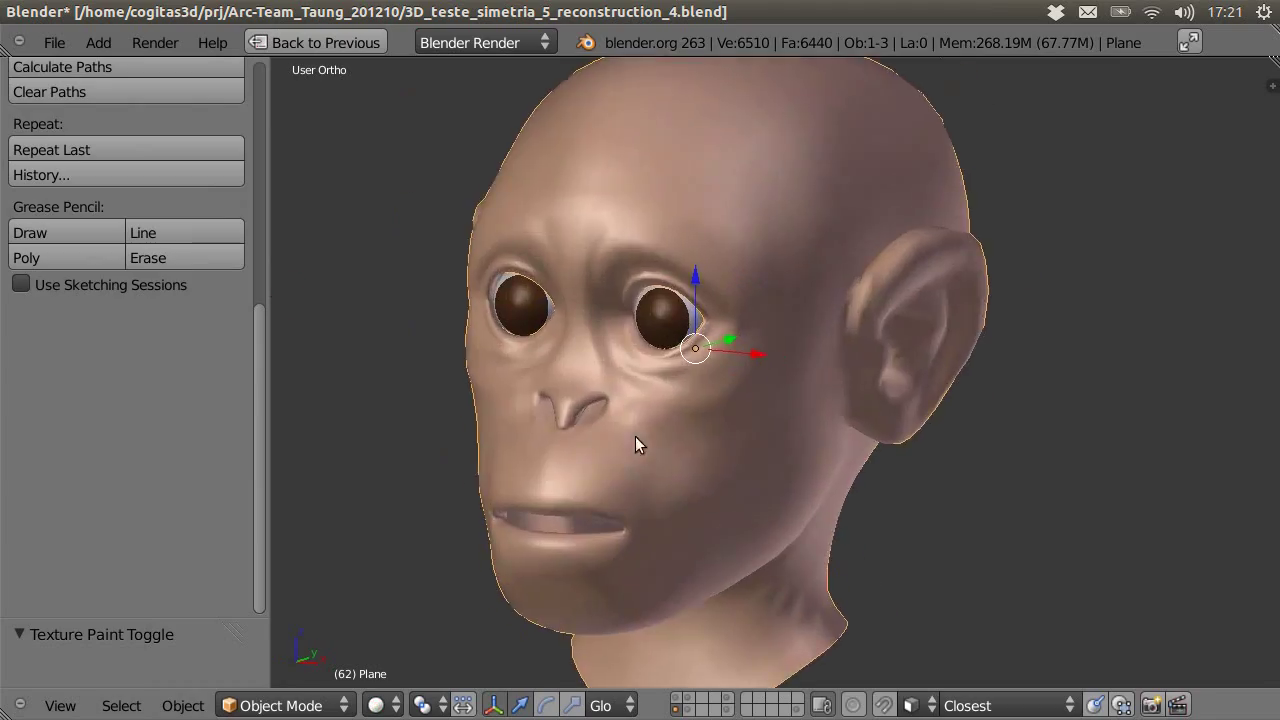
- Save the skin texture as the image Skin_General.png
key(n)
key(ctrl+Right)
click(606, 697)
click(654, 543)
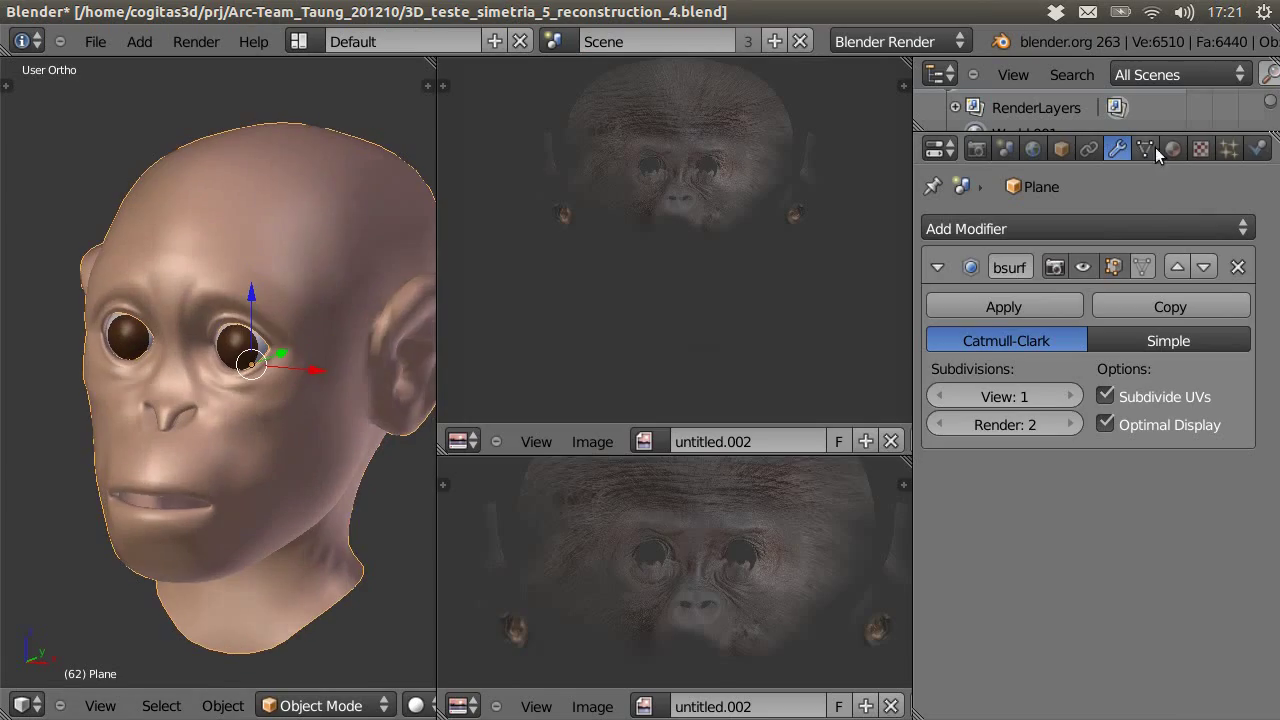
- Add a Multires modifier to the head and subdivide it
click(1088, 228)
click(737, 489)
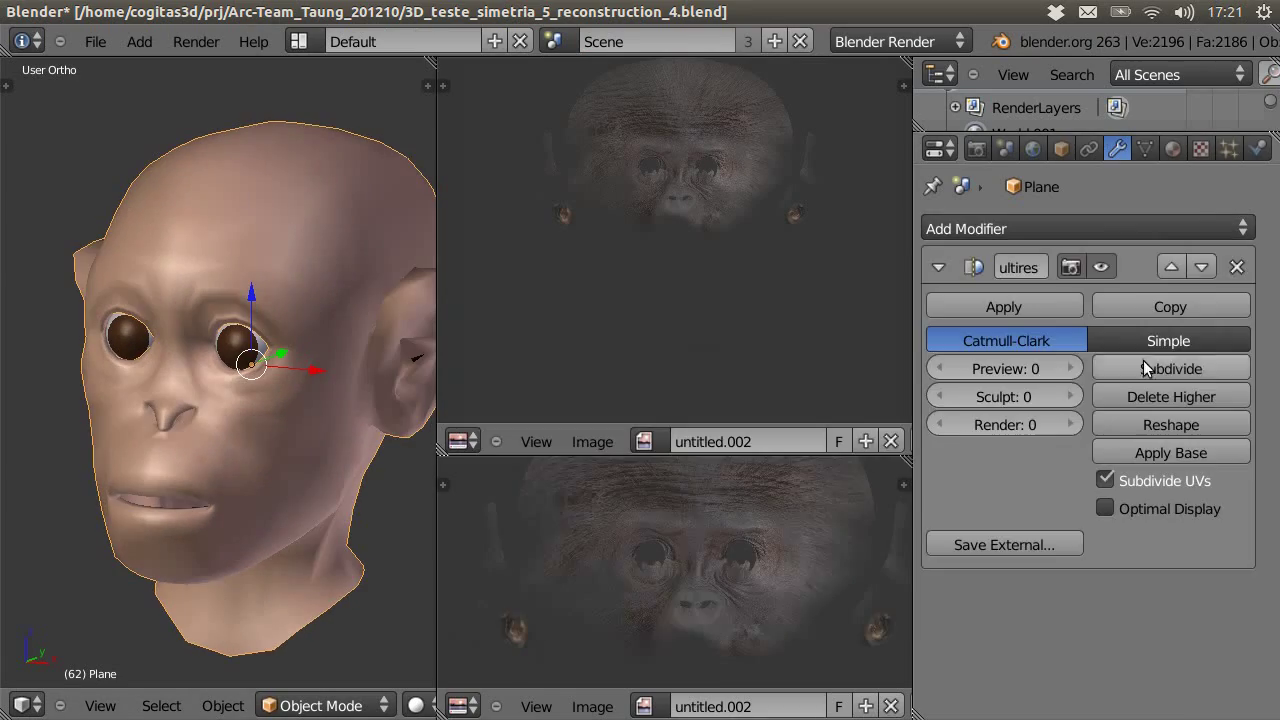
click(1170, 368)
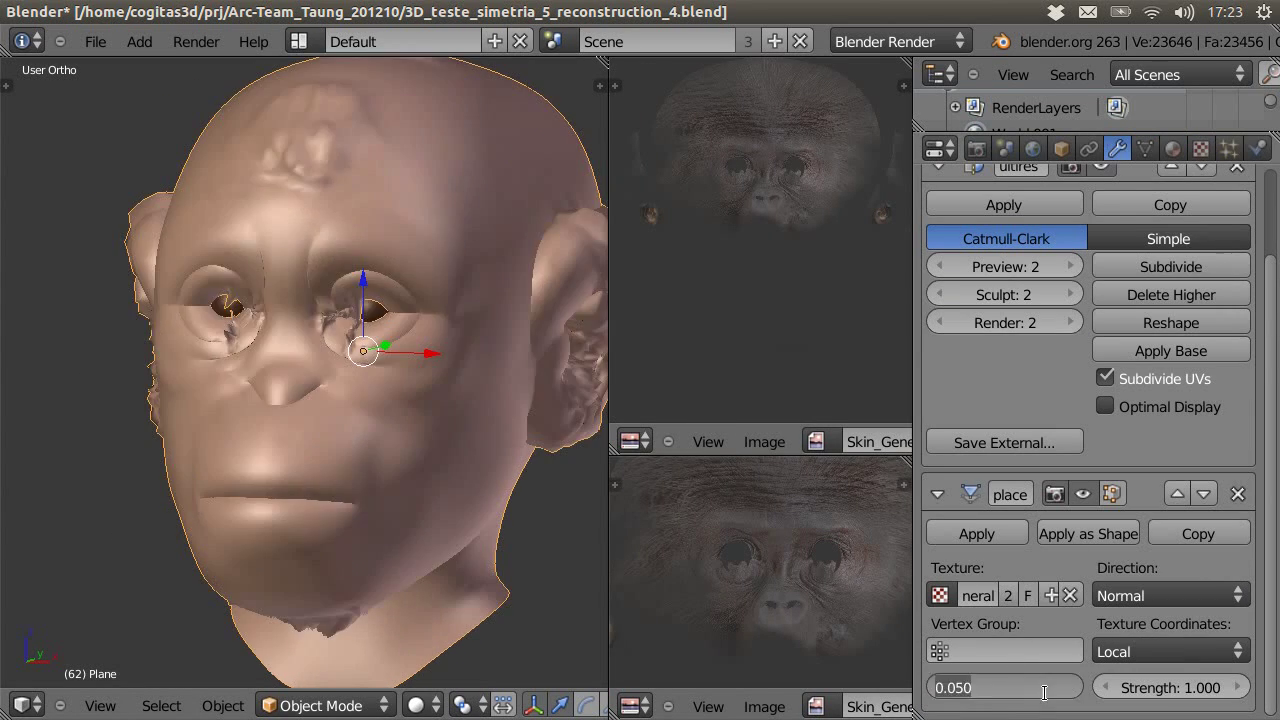
- Set Displace strength to 0.1 and render the head, re-rendering with Minnaert shading
drag(1170, 687, 1148, 695)
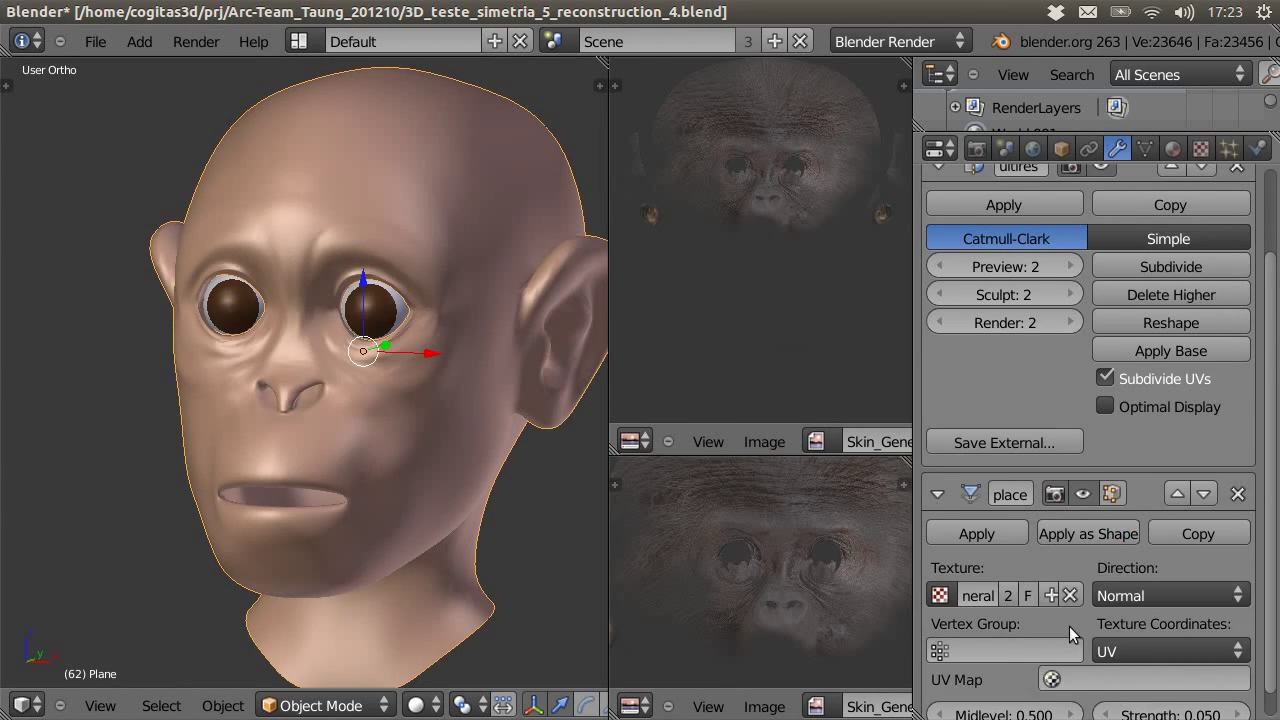
scroll(1070, 633, down, 1)
click(1180, 683)
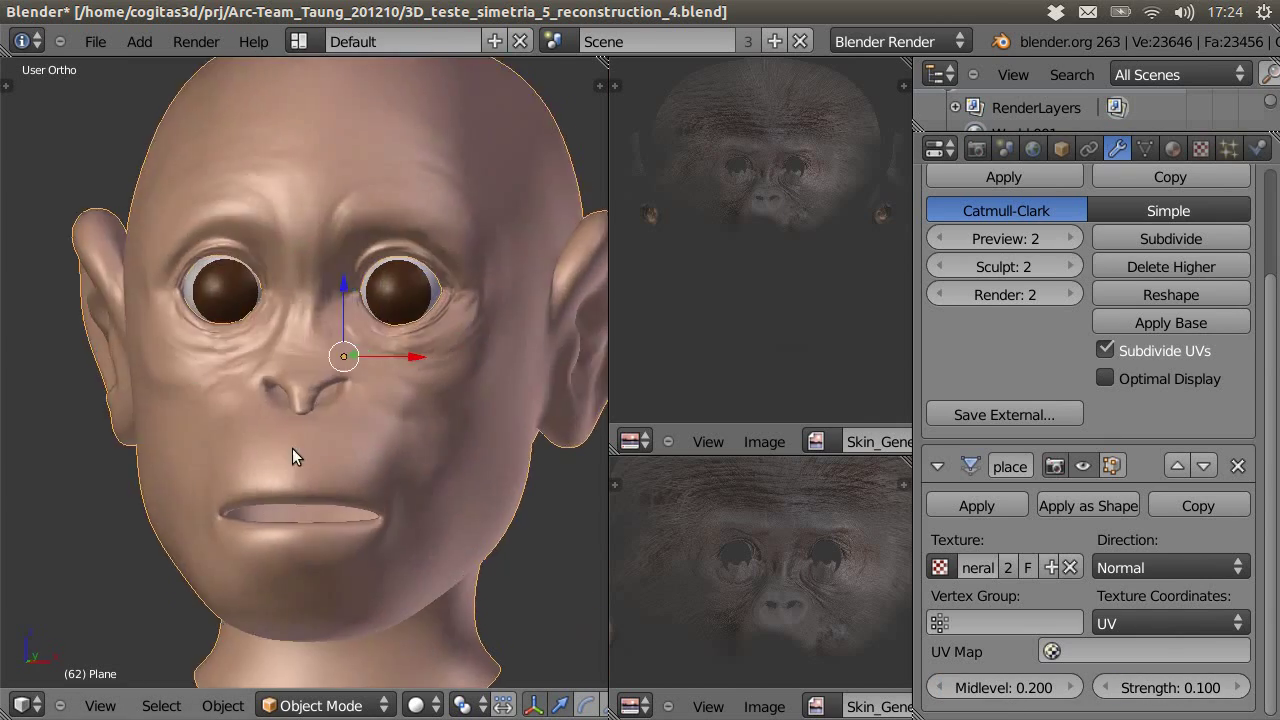
key(F12)
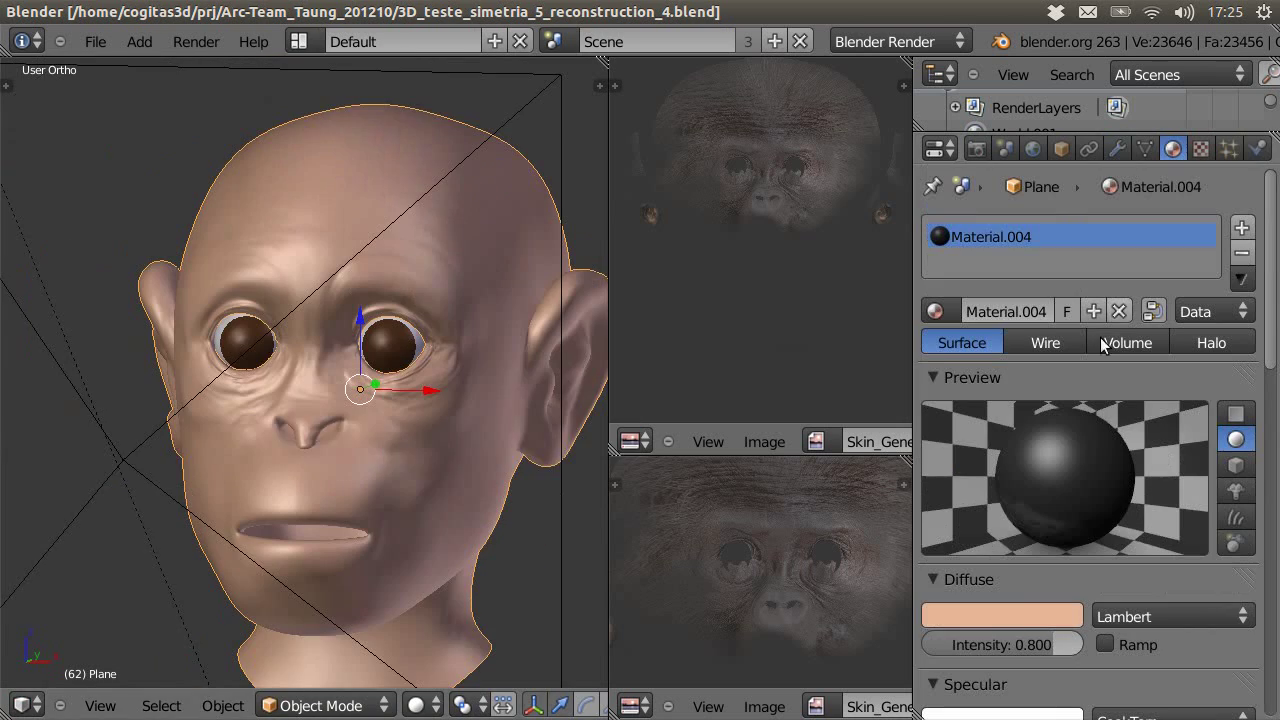
scroll(974, 518, down, 5)
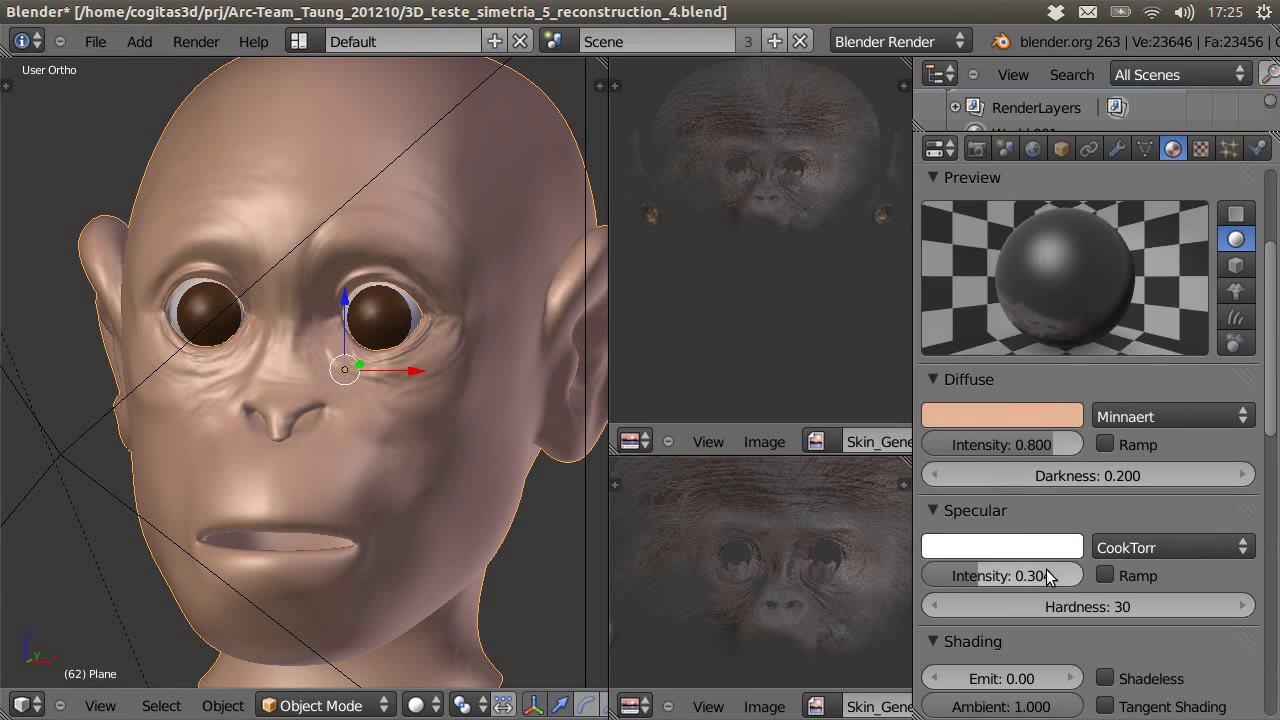
key(F12)
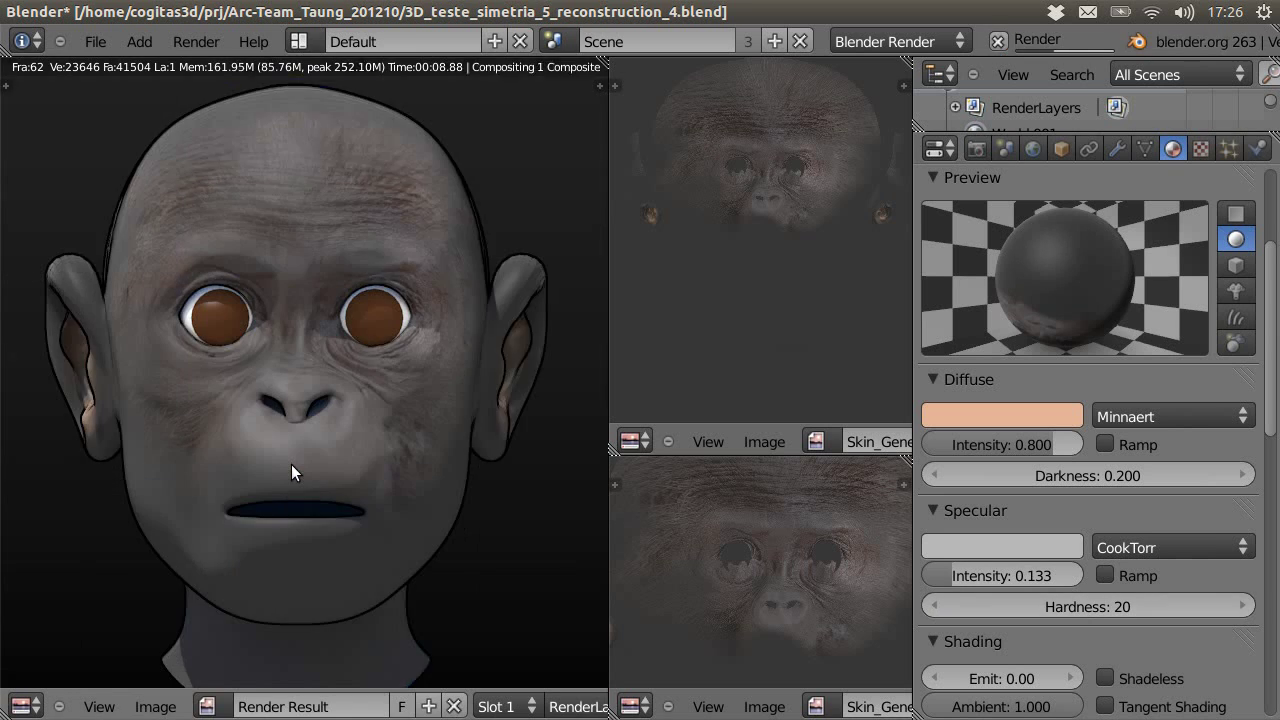
- Give the skin texture a geometry normal influence of 0.2 and render the head
click(1200, 148)
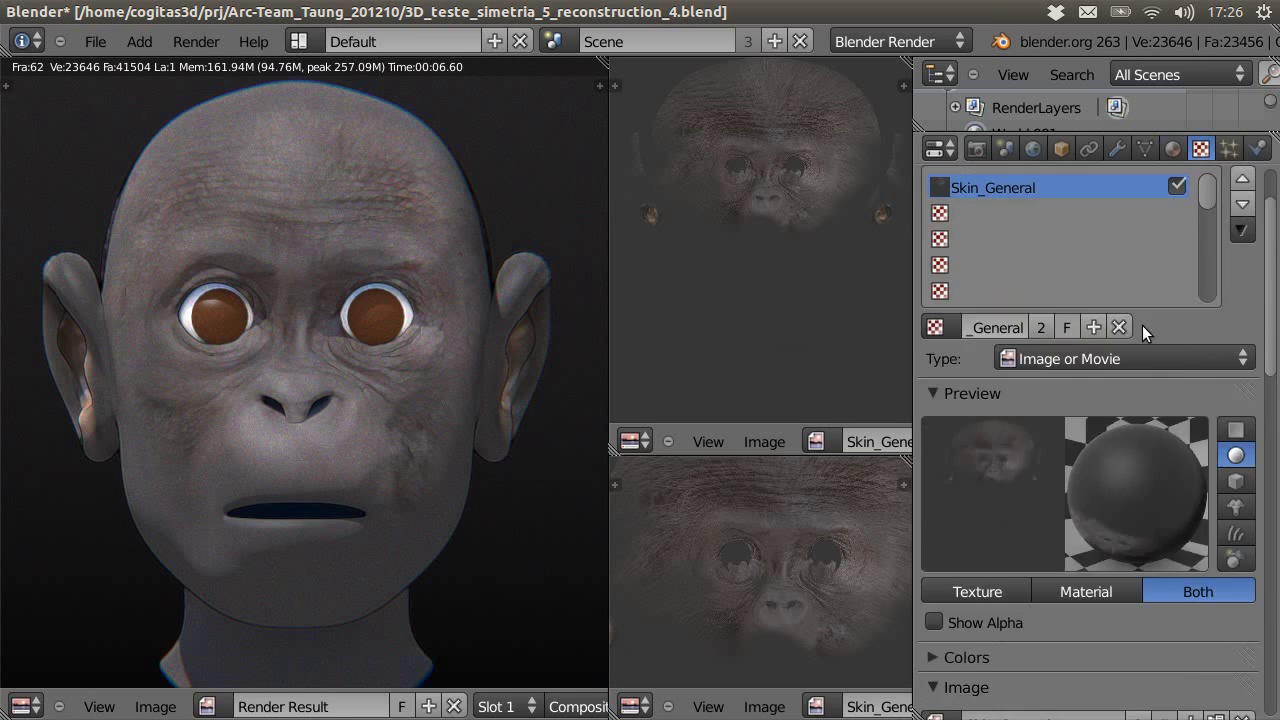
scroll(1142, 325, down, 10)
scroll(991, 584, down, 5)
click(1158, 637)
text(0.2)
key(Return)
key(F12)
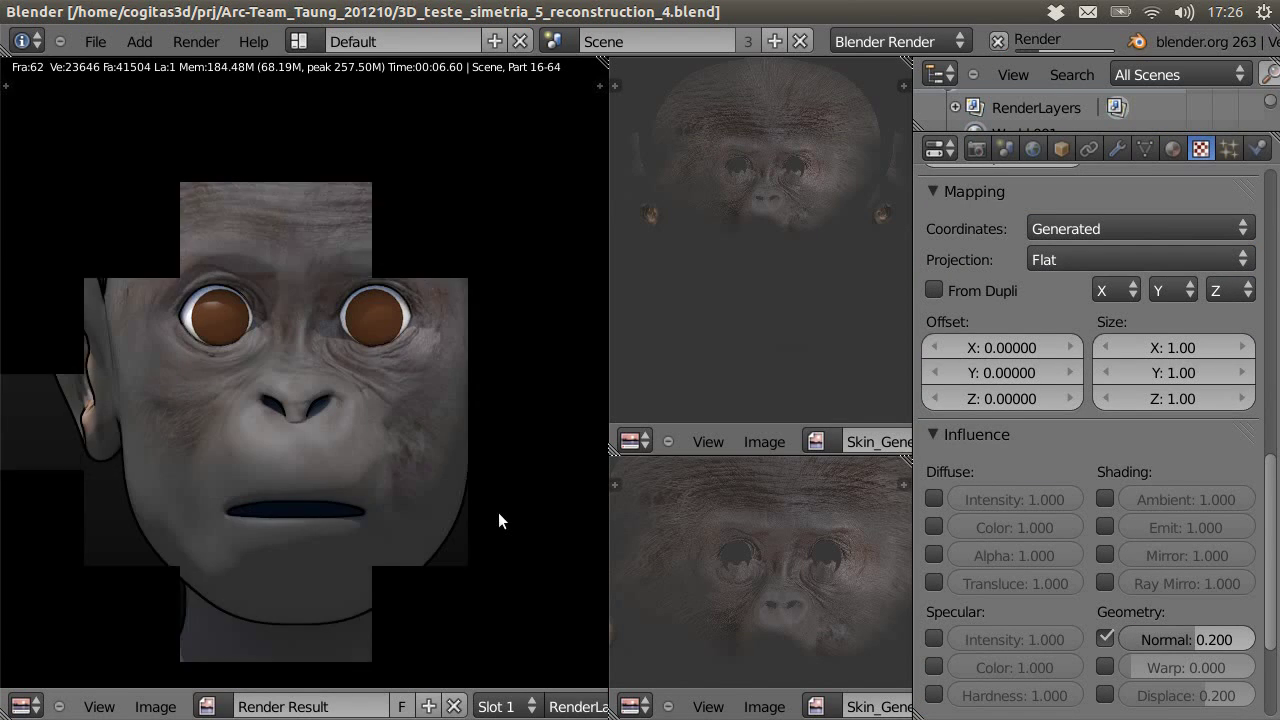
- Change the texture mapping size to 10 and render again
key(Tab)
text(10)
key(Return)
key(F12)
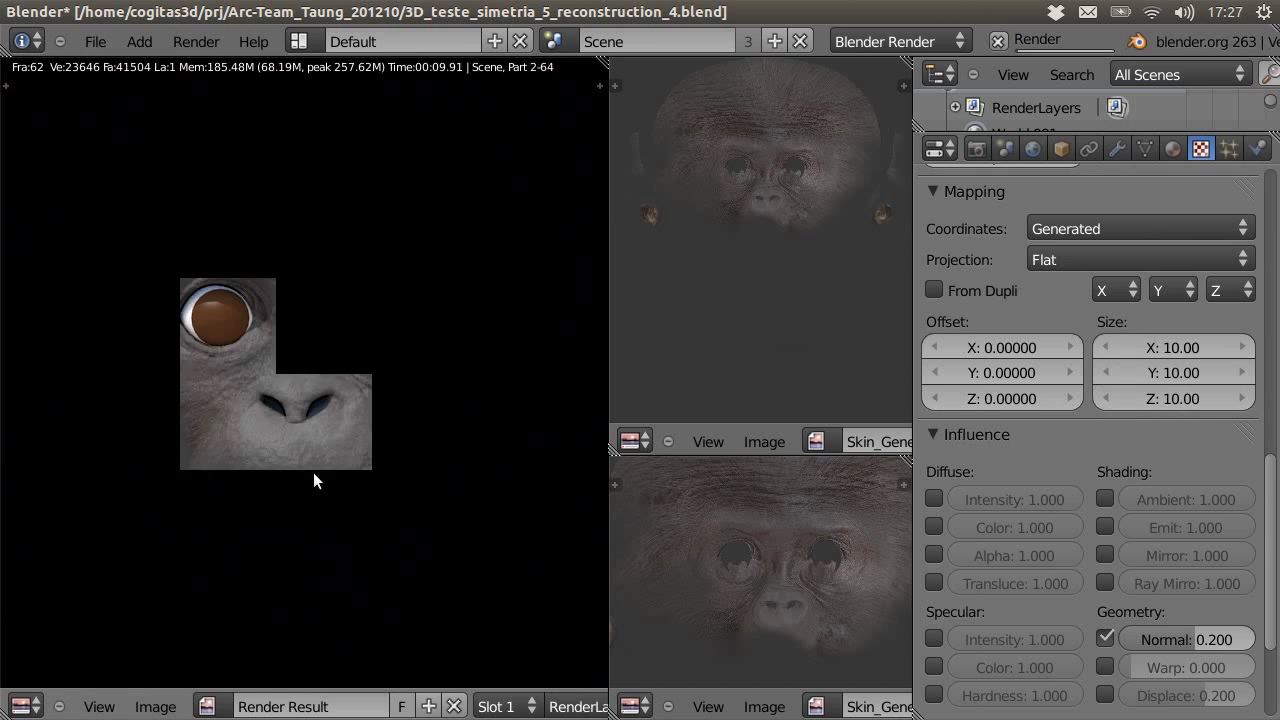
- Set the normal influence to -0.1 and re-render the bumped head
click(1184, 639)
text(.1)
key(Return)
key(minus)
key(F12)
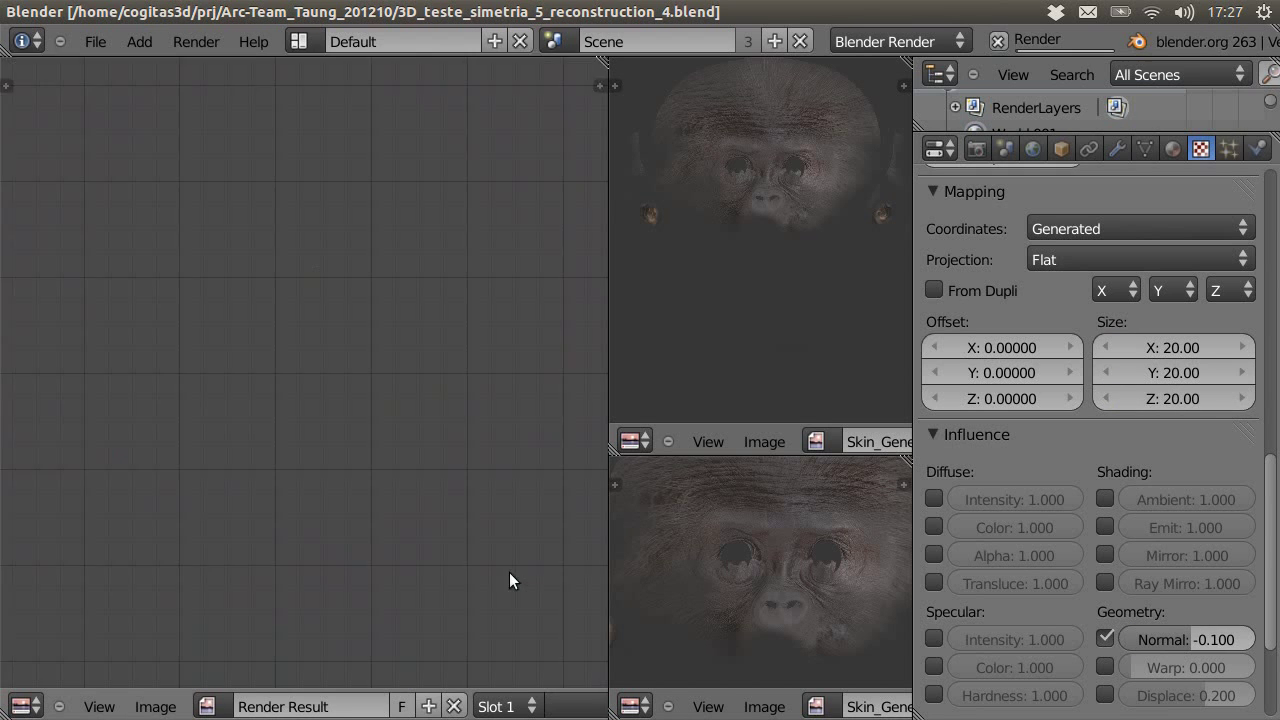
click(1182, 639)
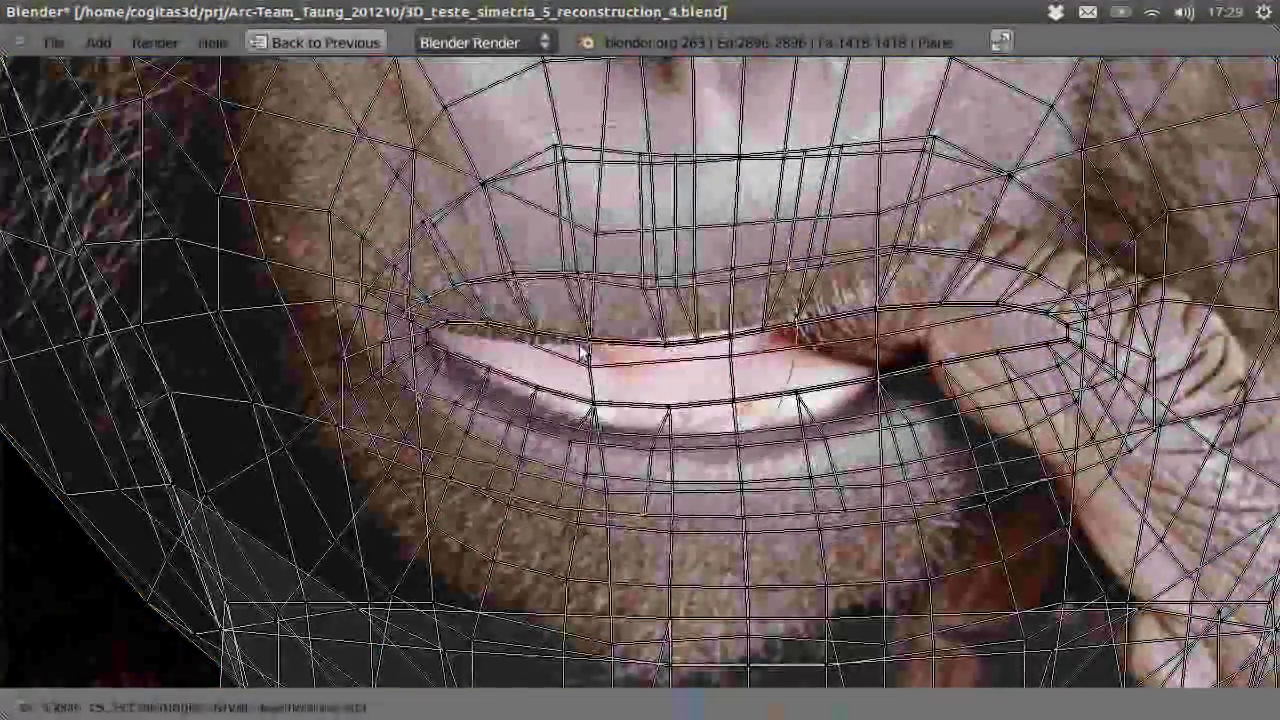
- Shift the lower-lip UV points with G to align with the chimp photo's lips
key(g)
click(790, 428)
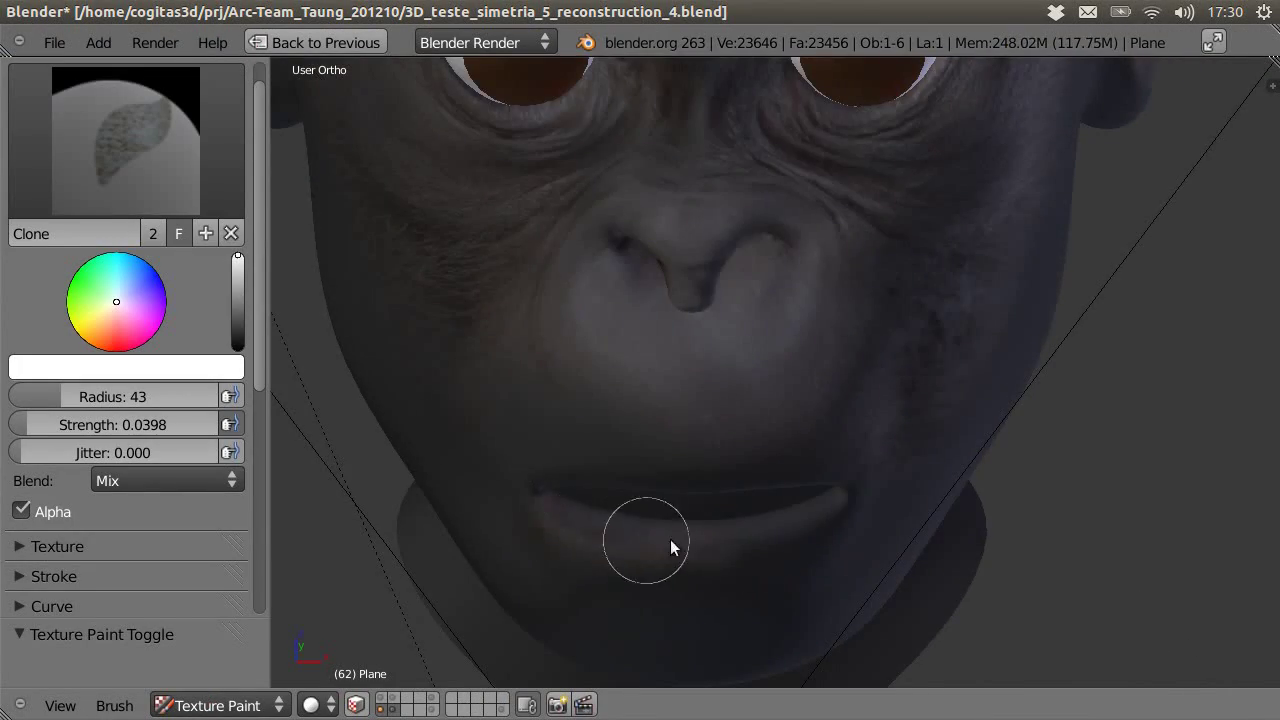
- Turn the face into view and switch the clone source map from Lips to Ear
scroll(670, 547, down, 3)
middle_drag(657, 380, 756, 535)
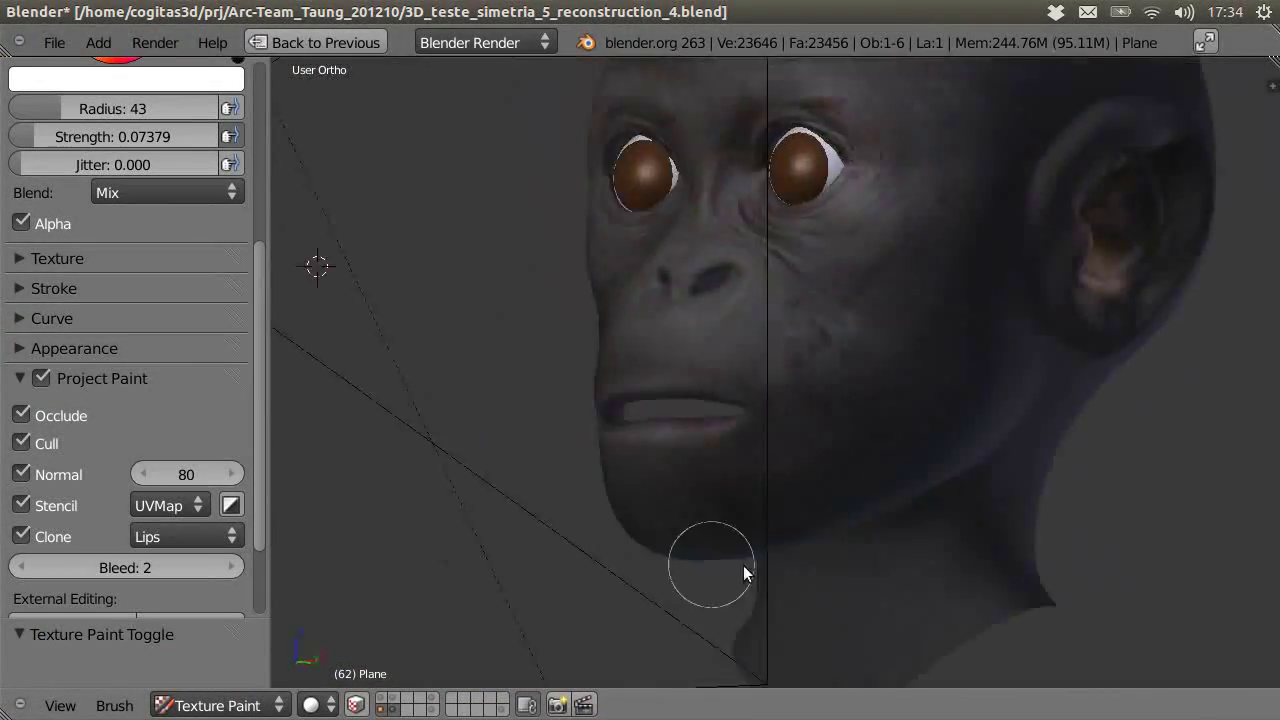
click(185, 537)
click(194, 611)
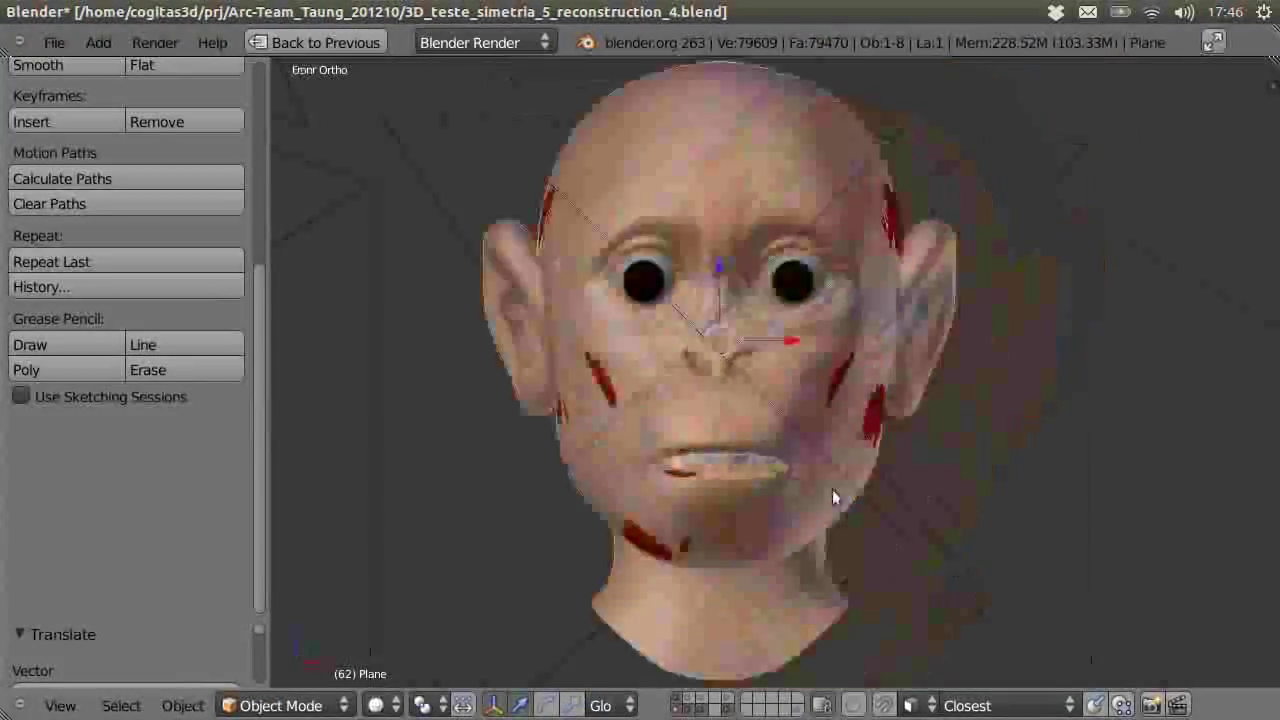
- Save as reconstruction_5, nudge the face vertices with smooth falloff, and render a portrait
key(ctrl+s)
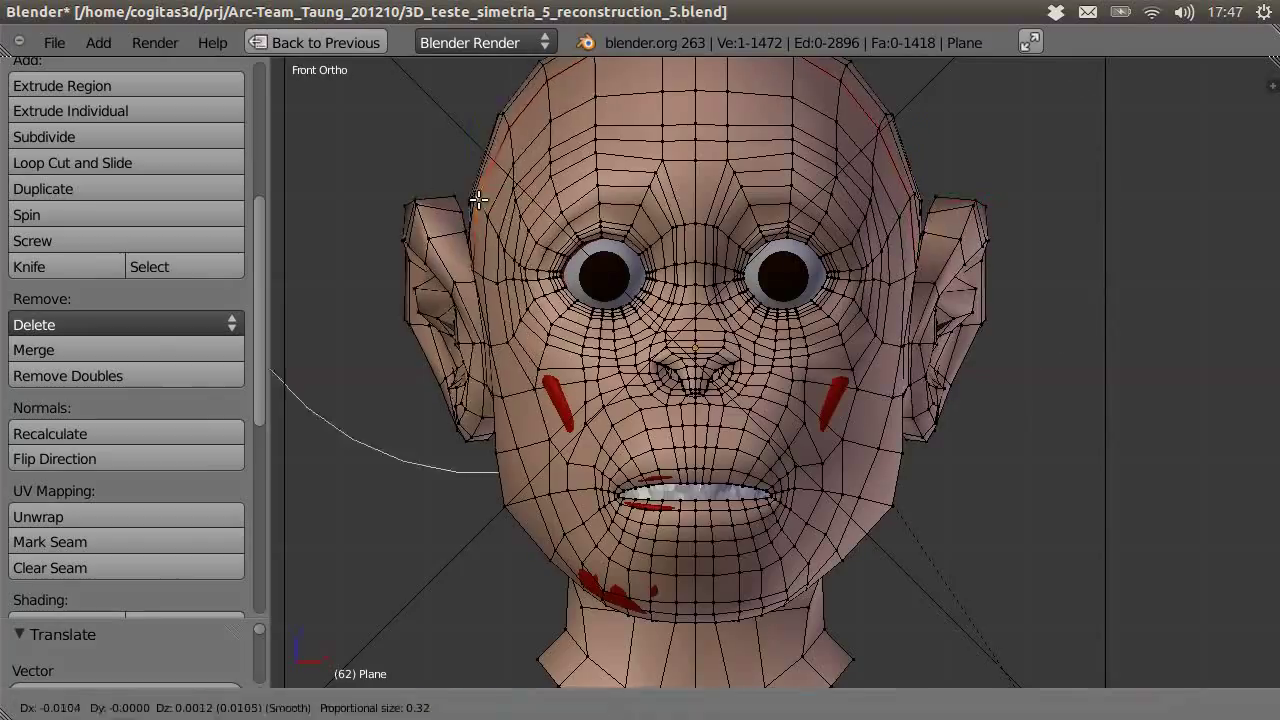
click(478, 200)
mouse_move(478, 200)
middle_down()
mouse_move(972, 506)
mouse_move(656, 571)
middle_up()
key(g)
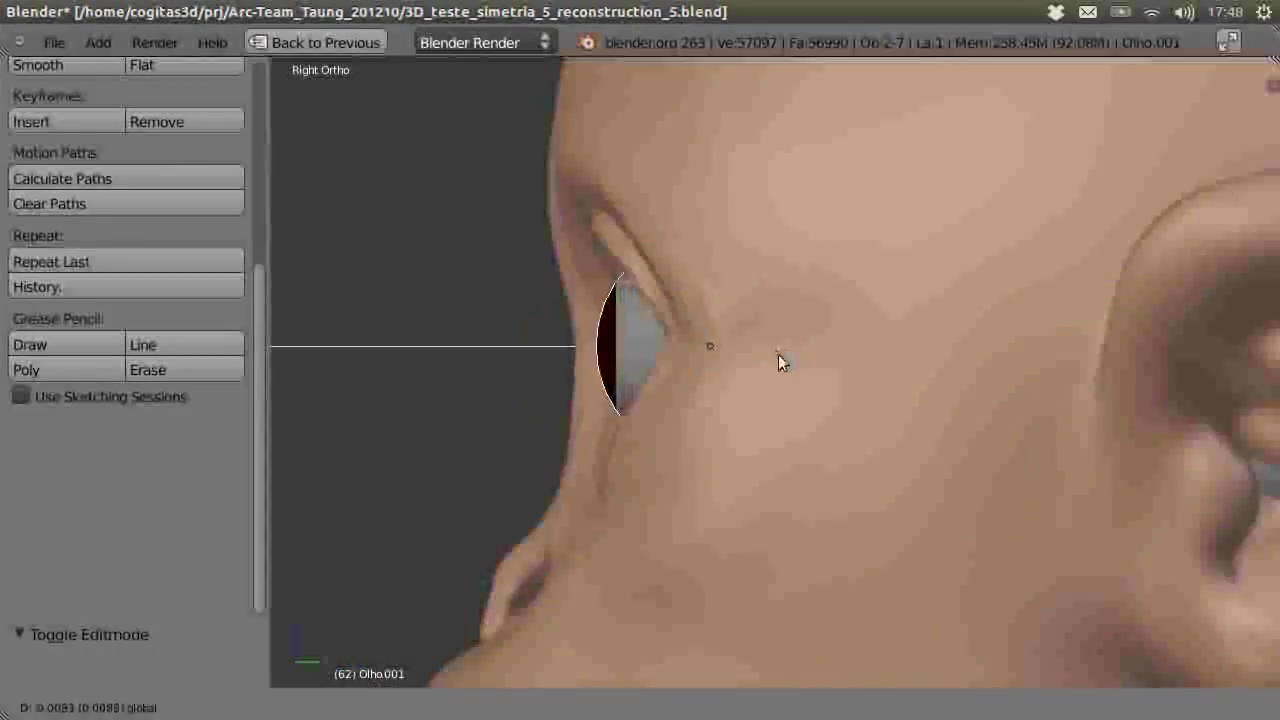
key(F12)
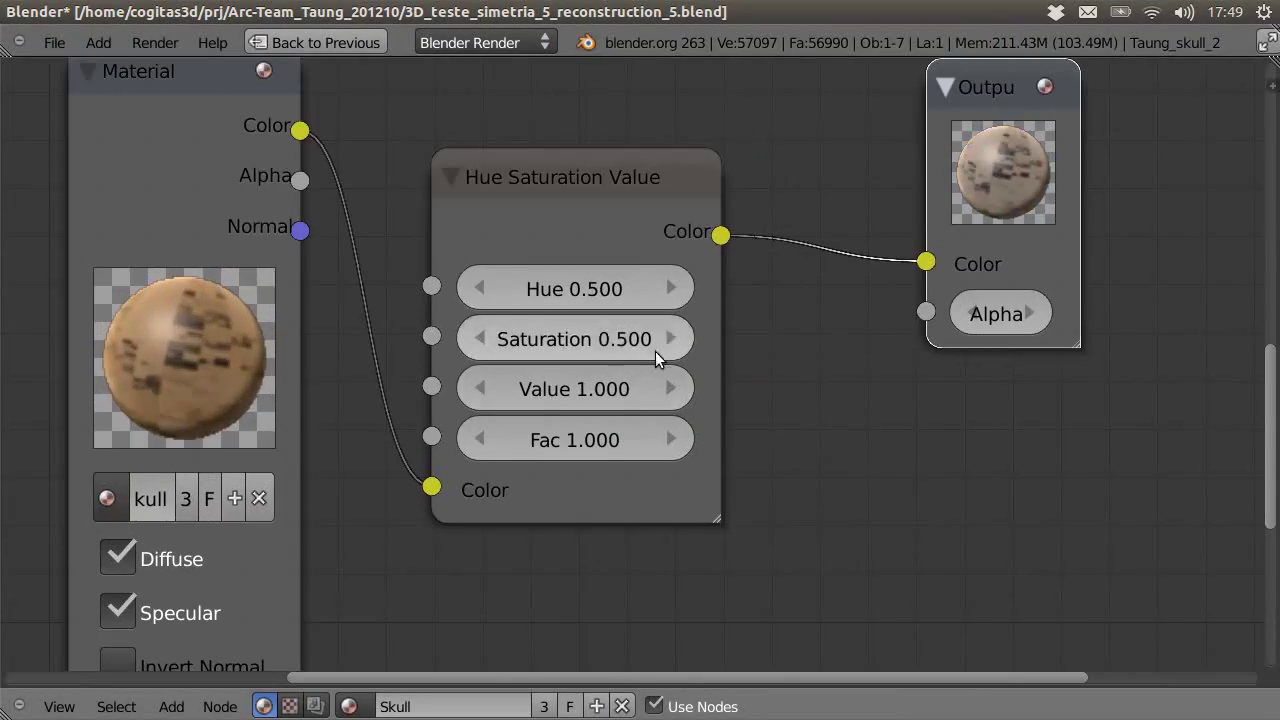
- Lower the skull material to diffuse 0.348 and specular 0.243, then render the face
key(F12)
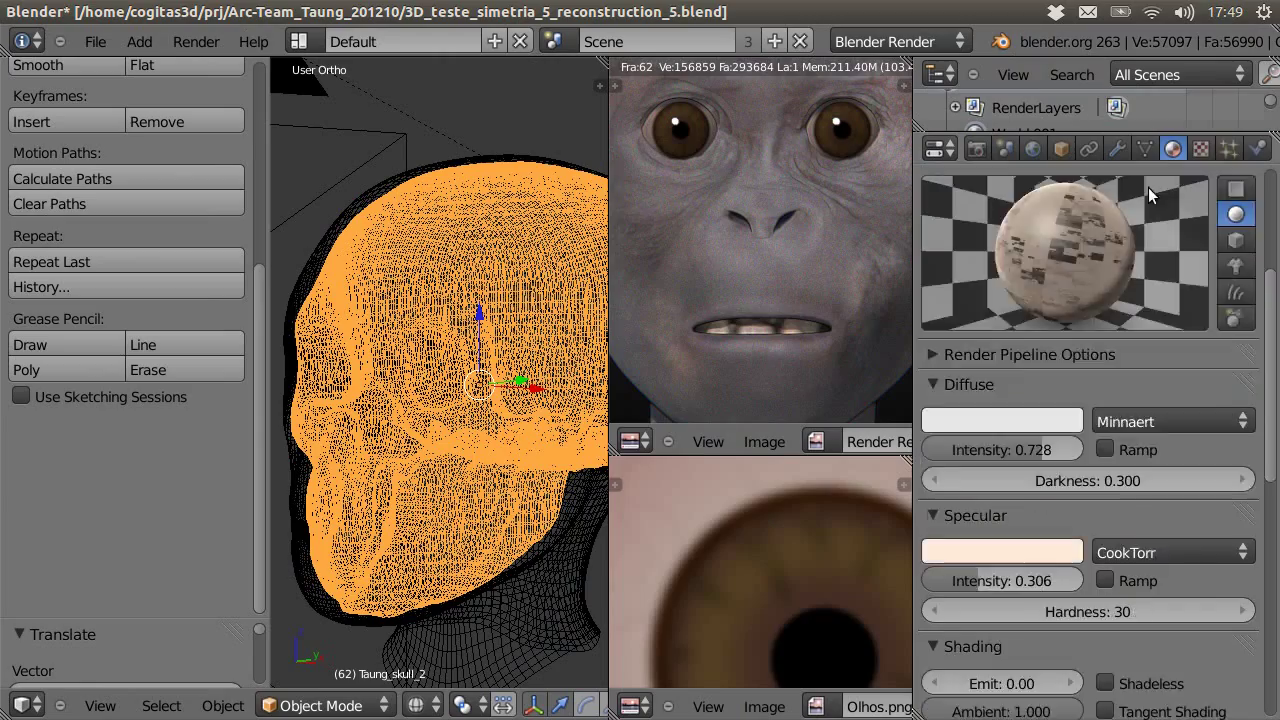
click(1200, 148)
click(1086, 393)
click(1236, 309)
key(F12)
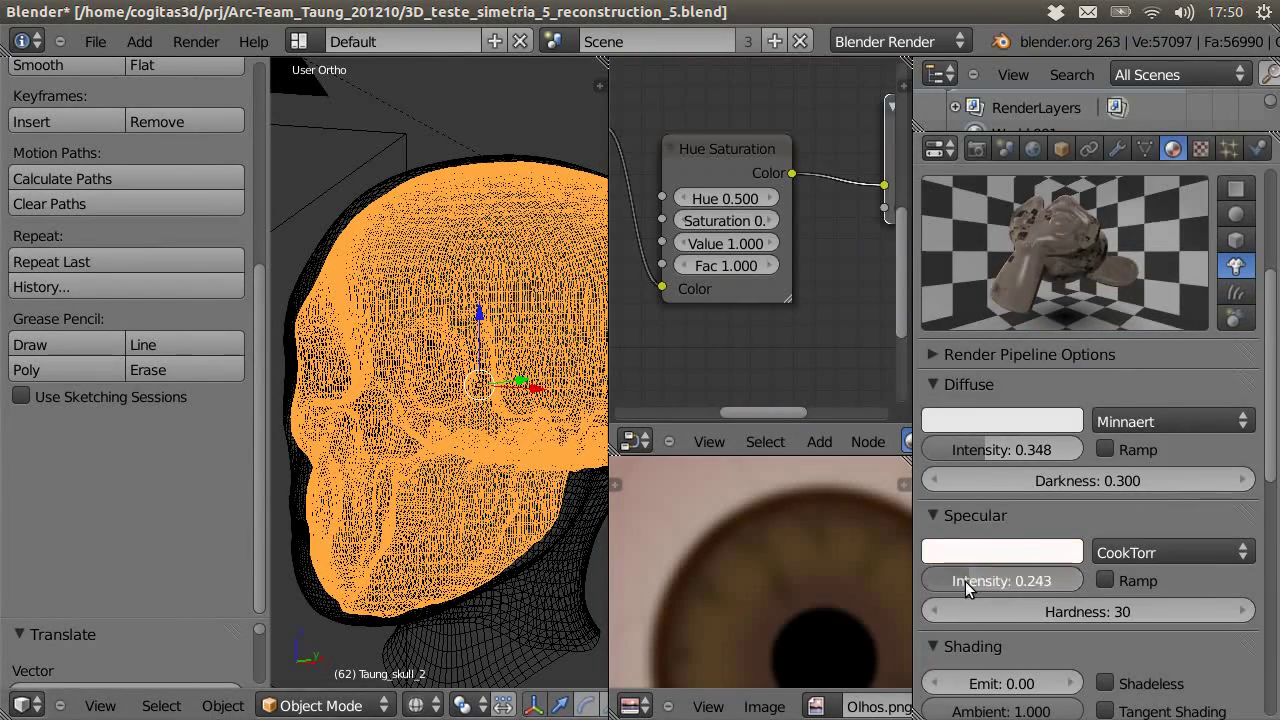
key(F12)
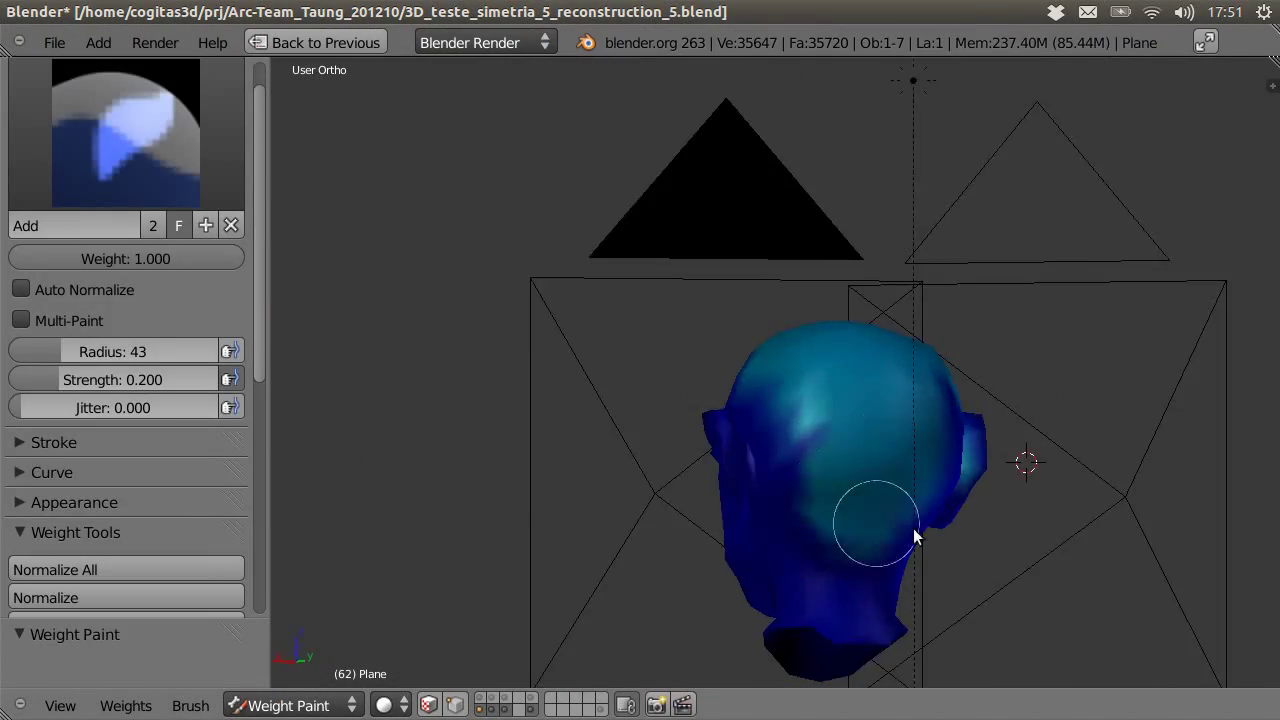
- Orbit round to the face and drop the weight brush strength to nearly zero
mouse_move(915, 537)
middle_down()
mouse_move(595, 408)
mouse_move(630, 320)
mouse_move(625, 515)
mouse_move(680, 494)
mouse_move(883, 350)
mouse_move(749, 437)
mouse_move(840, 472)
middle_up()
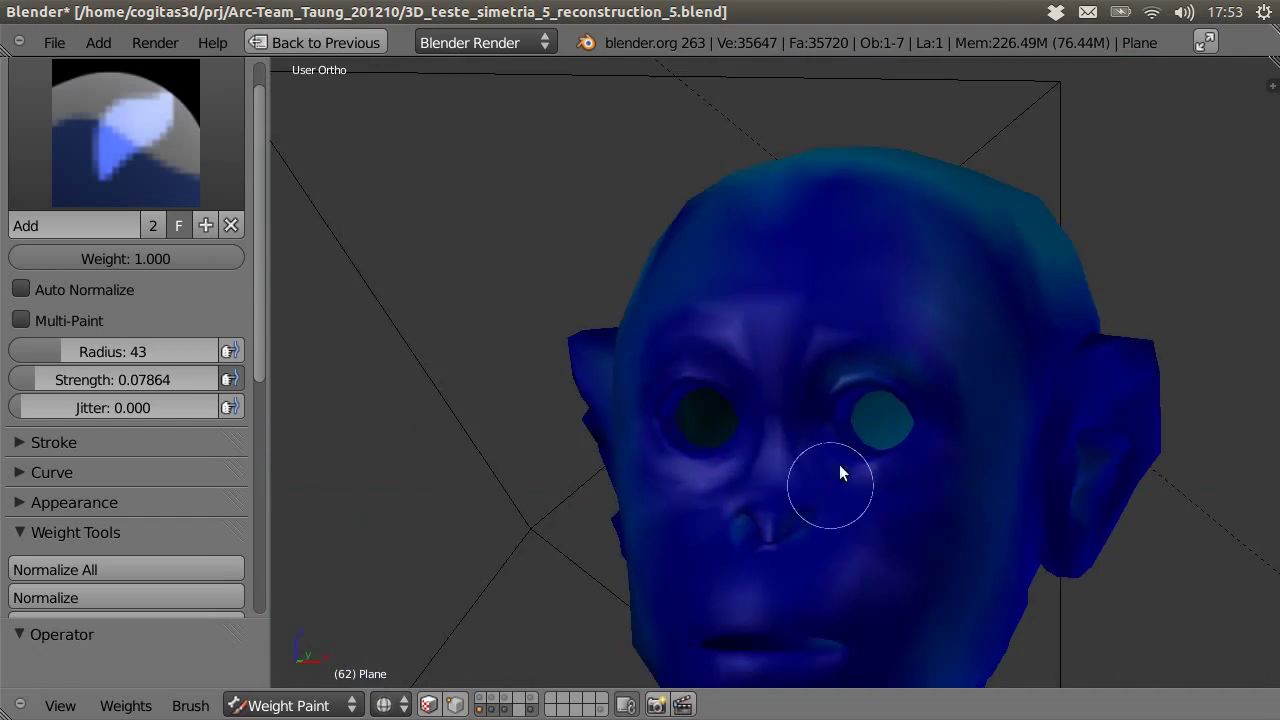
scroll(839, 472, up, 2)
scroll(874, 478, down, 5)
drag(60, 380, 17, 393)
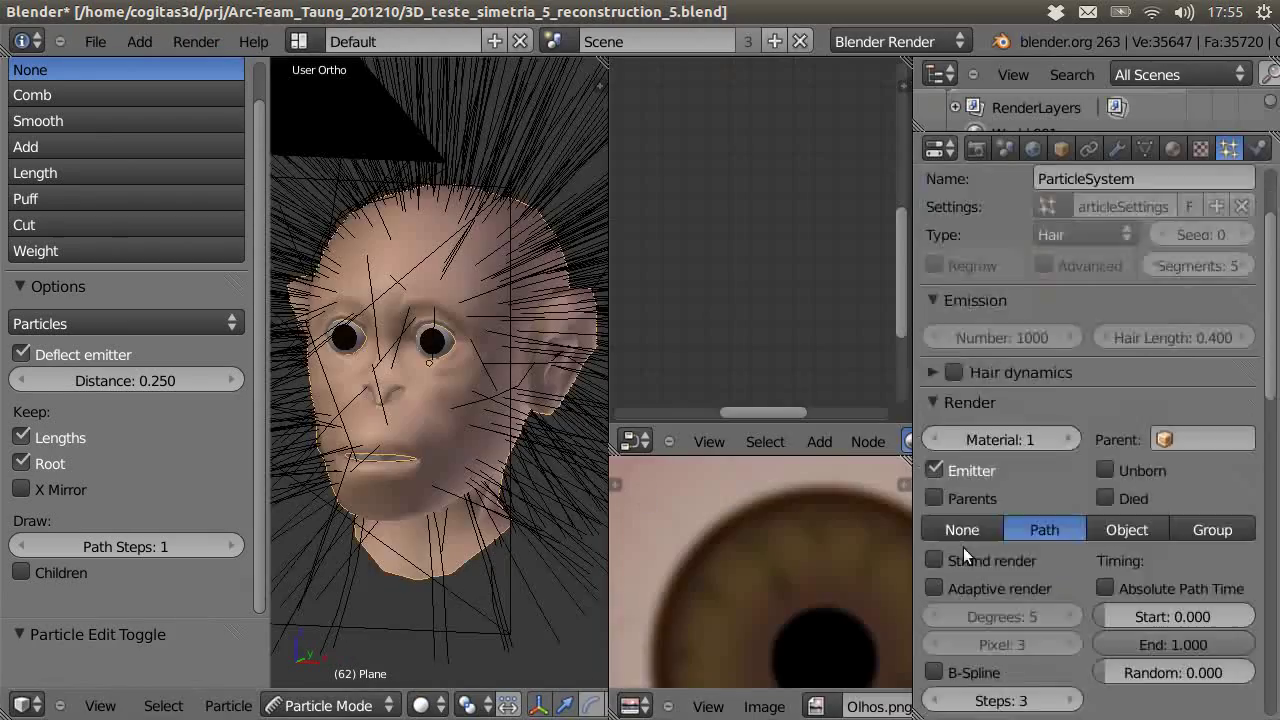
- Enable strand rendering, raise hair path steps, show children, and confirm the wave kink amplitude
click(933, 560)
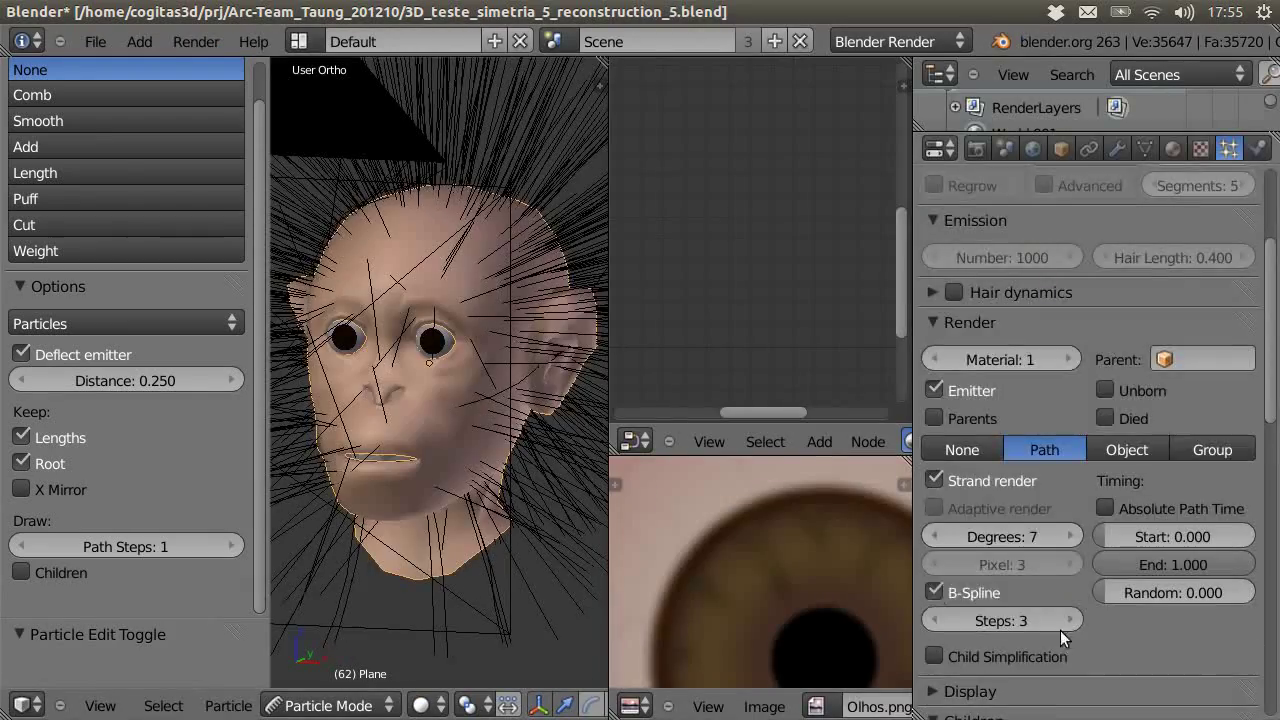
scroll(1060, 630, up, 3)
click(21, 572)
click(231, 546)
click(231, 546)
scroll(343, 478, up, 3)
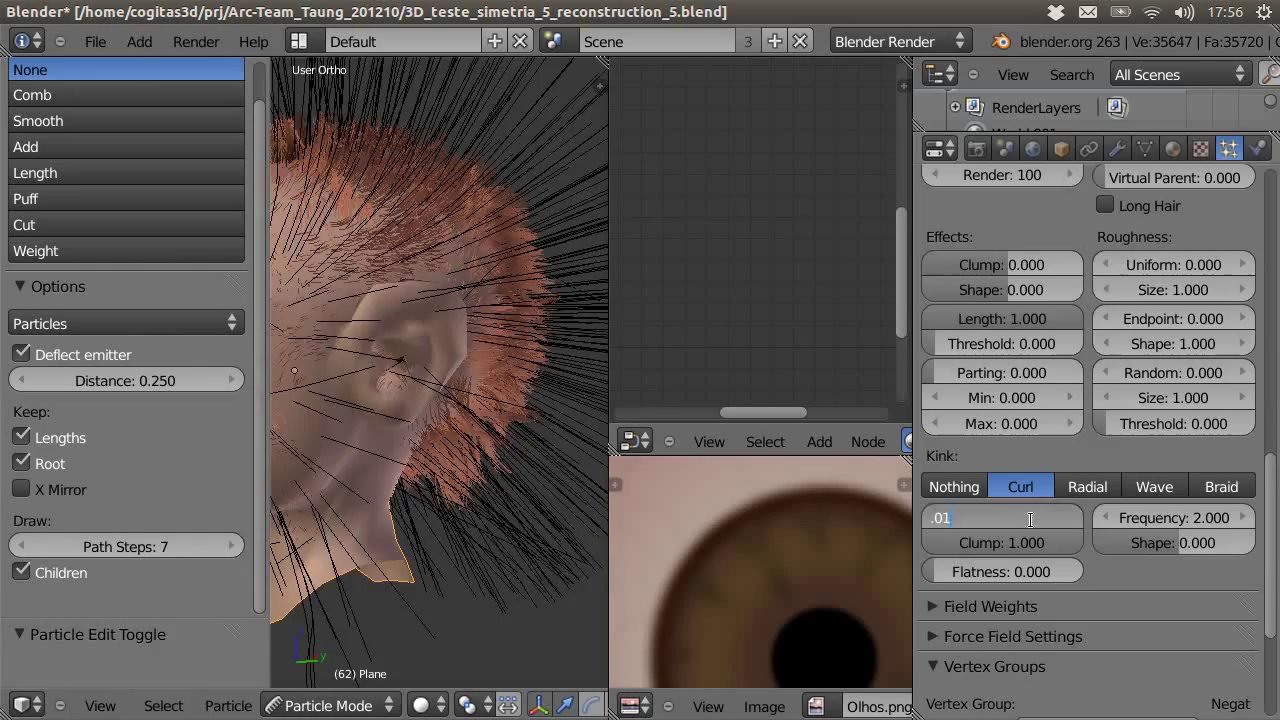
key(Return)
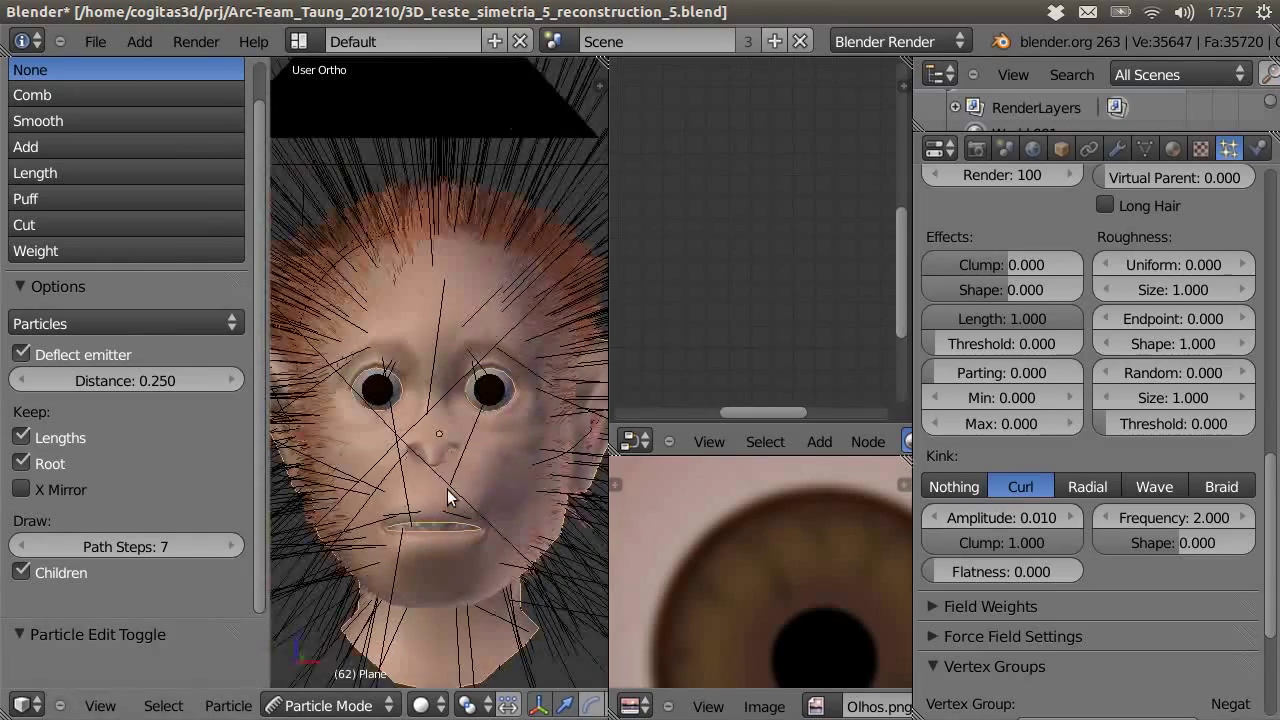
- Set the head material's specular hardness to 50, test-render, then save the file
click(1173, 148)
scroll(1232, 390, down, 4)
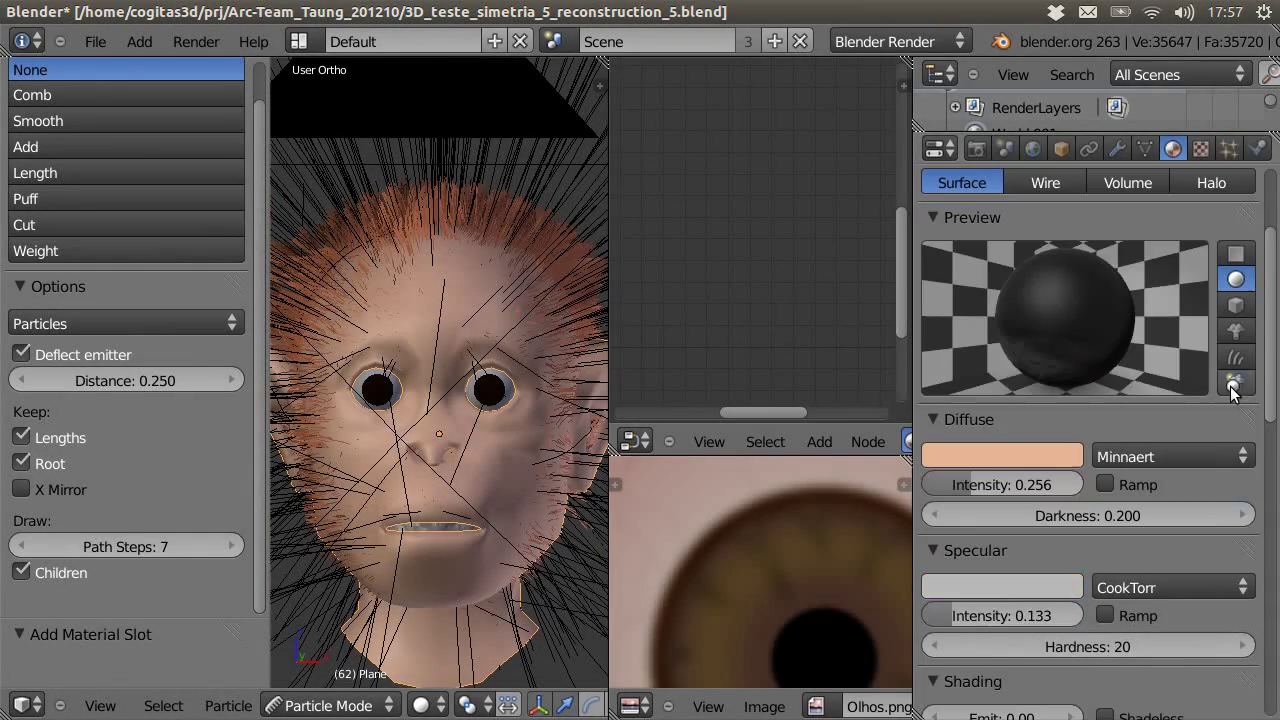
text(50)
key(Return)
scroll(1100, 500, down, 5)
scroll(1100, 500, up, 8)
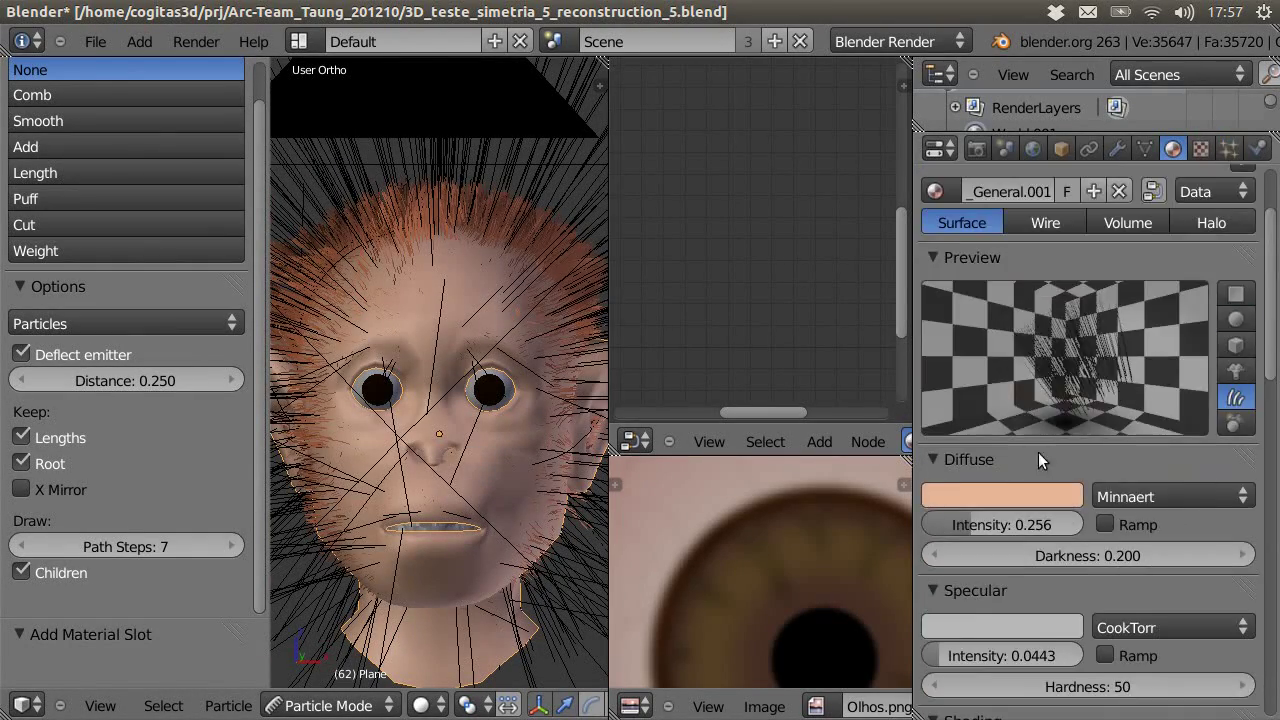
key(F12)
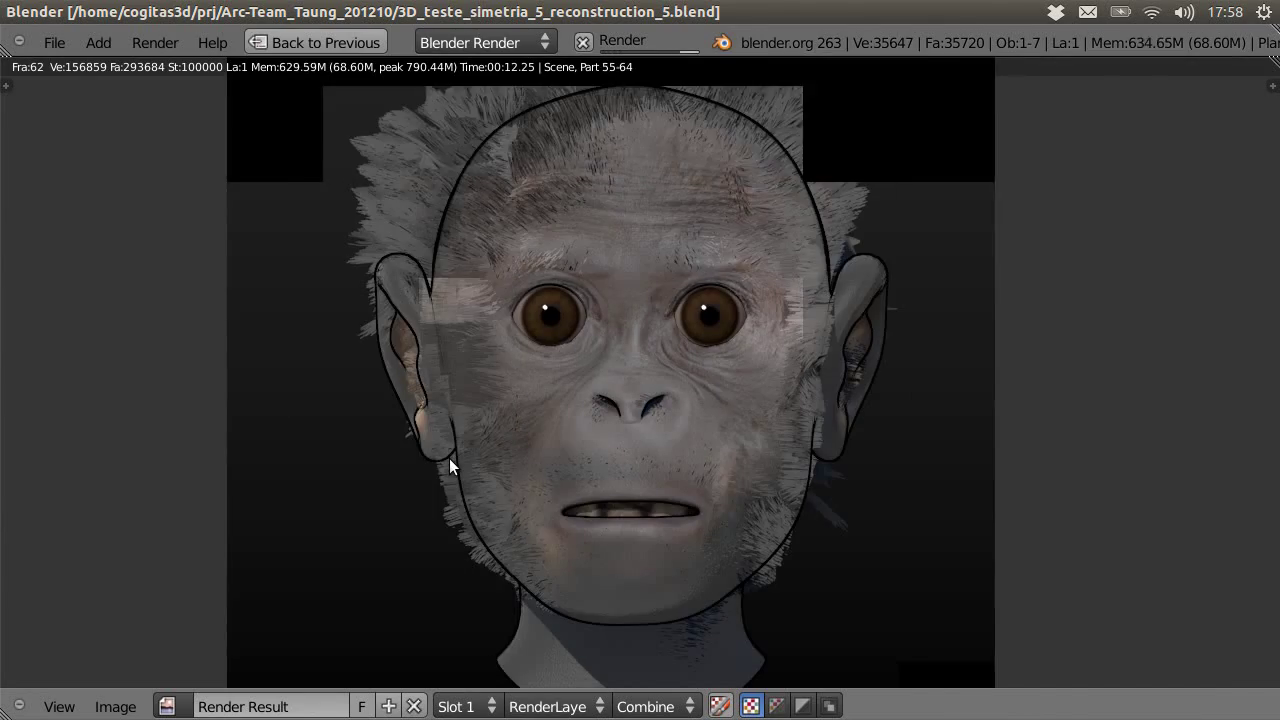
key(Escape)
key(ctrl+Up)
scroll(952, 575, up, 5)
key(ctrl+s)
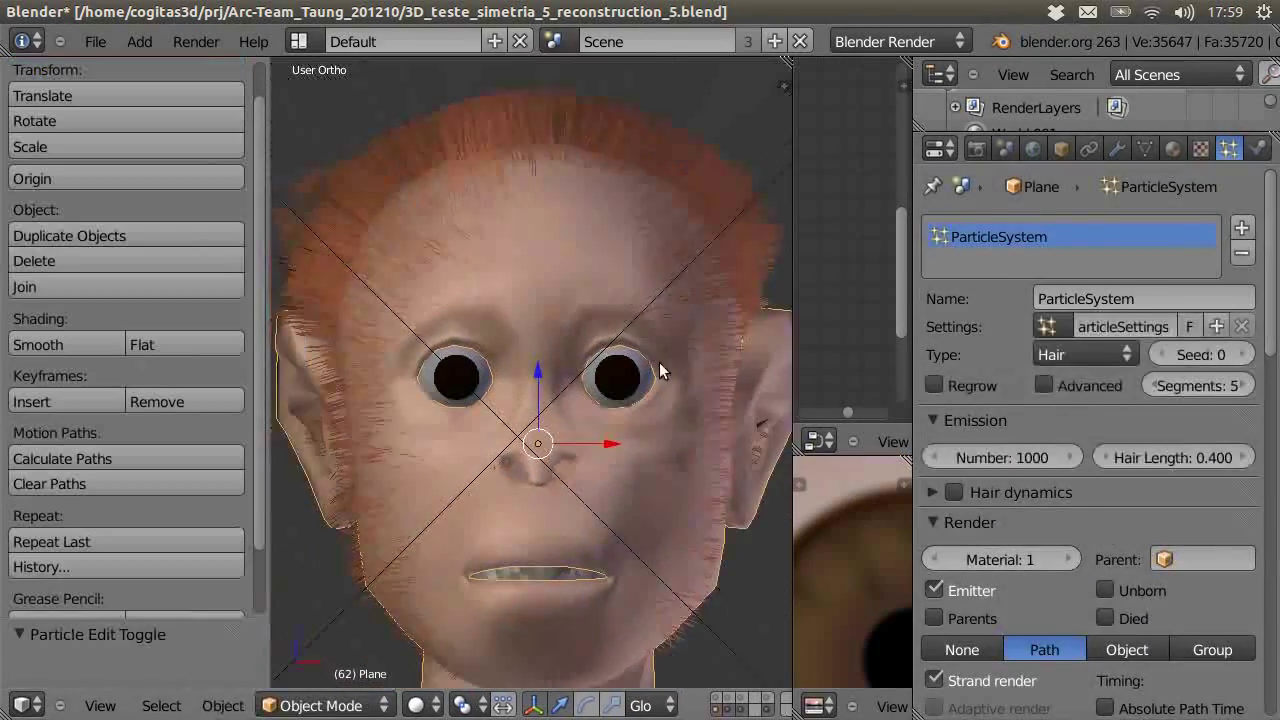
- Add rotation to the emitted hairs and run test renders of the head
scroll(1000, 540, down, 10)
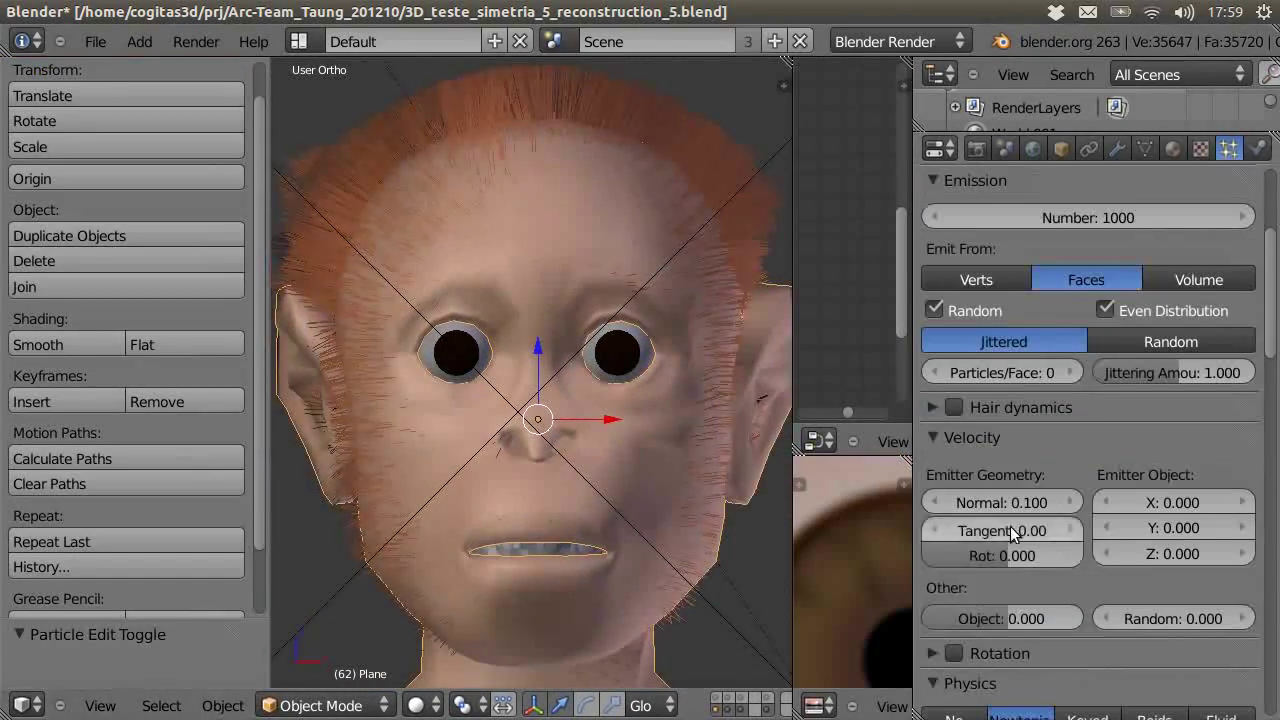
drag(1000, 556, 1025, 562)
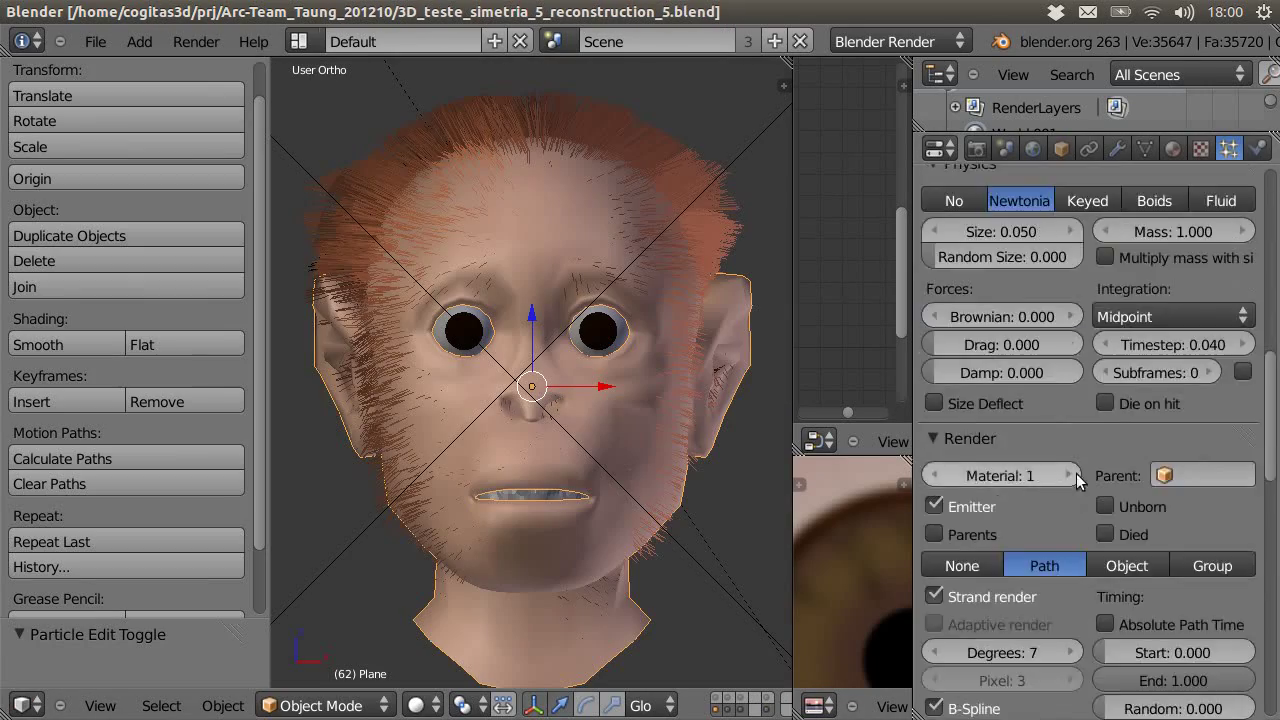
key(F12)
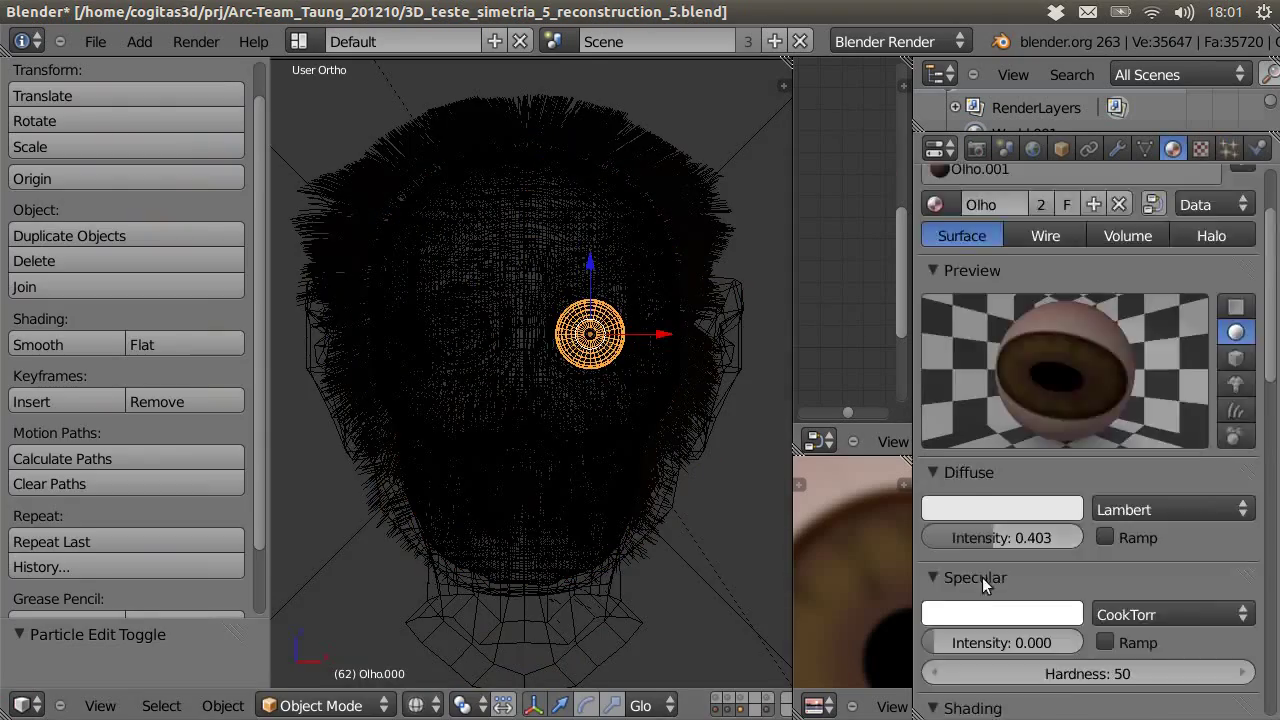
scroll(985, 585, down, 4)
key(F12)
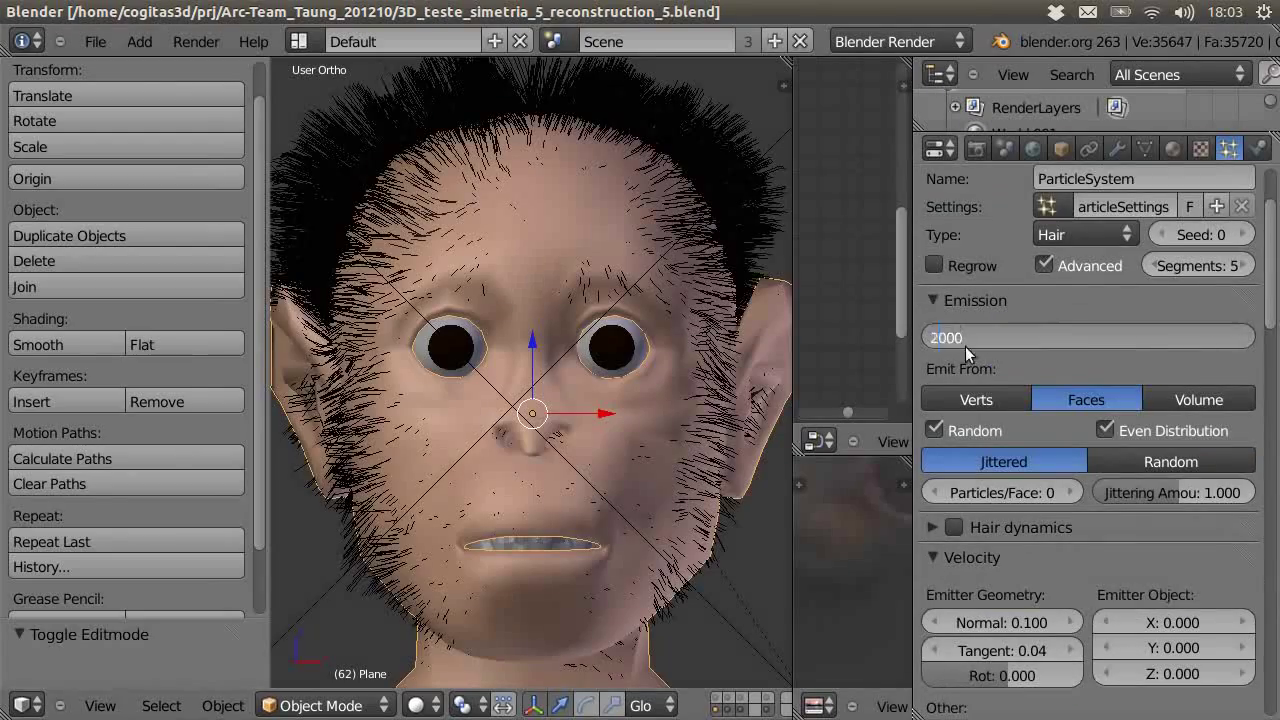
- Raise the hair count to 2000 particles and render the denser hair
key(Return)
key(F12)
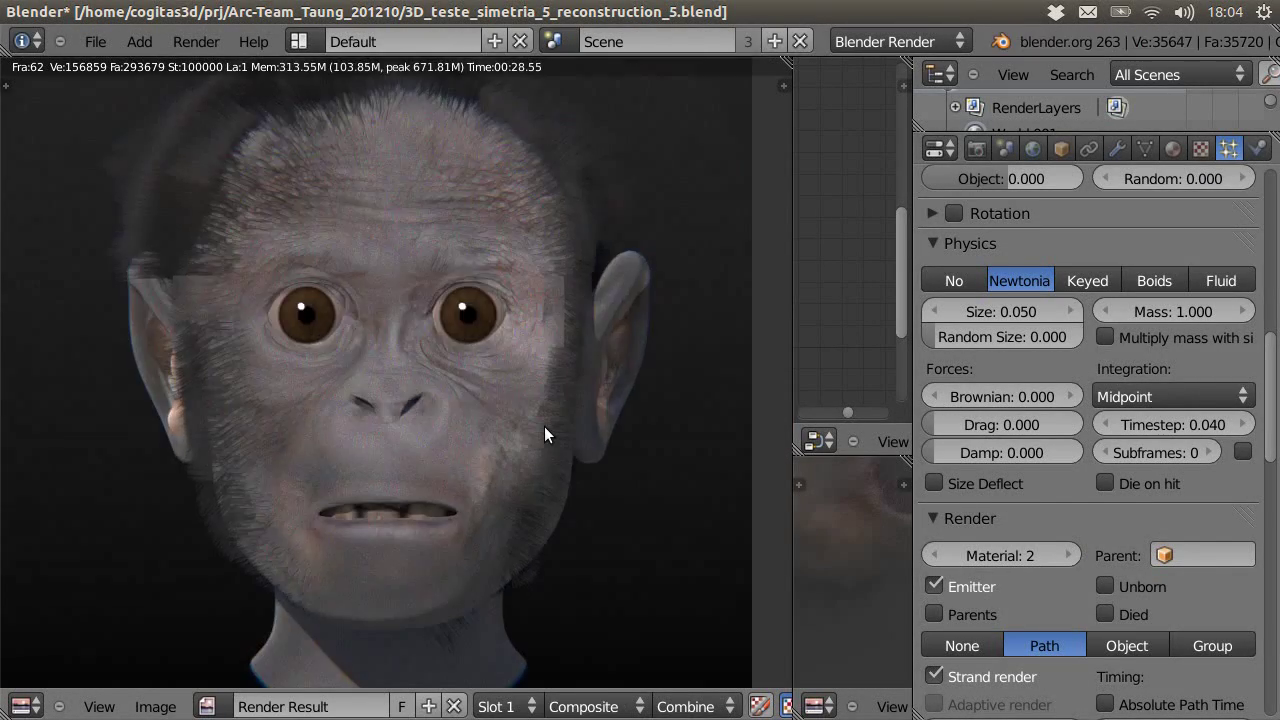
key(Escape)
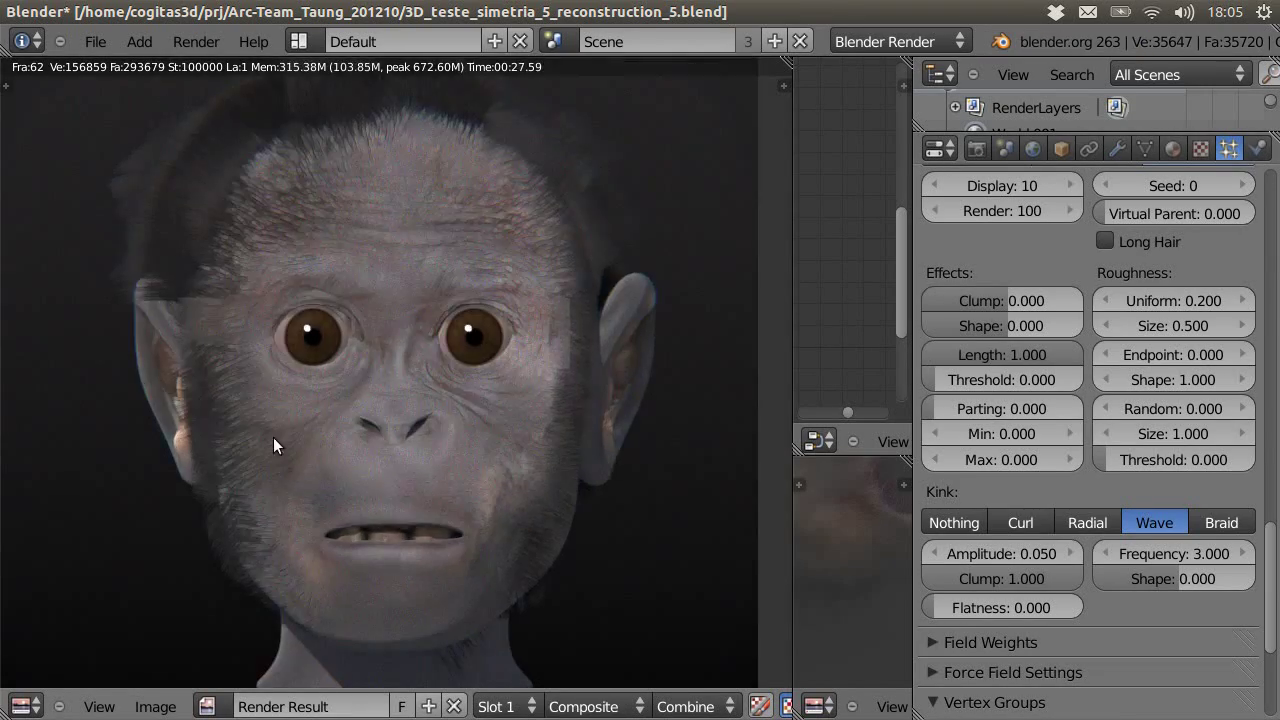
key(Escape)
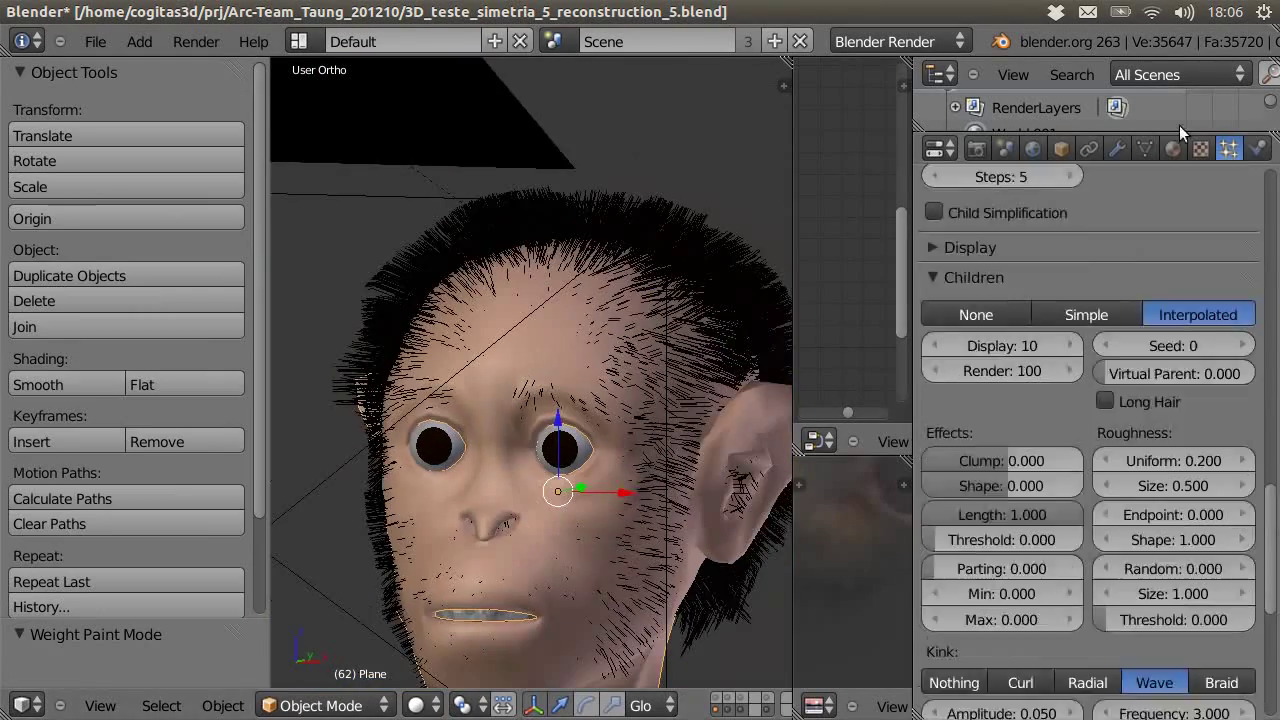
scroll(1078, 297, up, 5)
- Save the blend file and render the head's current look
key(ctrl+s)
key(Return)
key(F12)
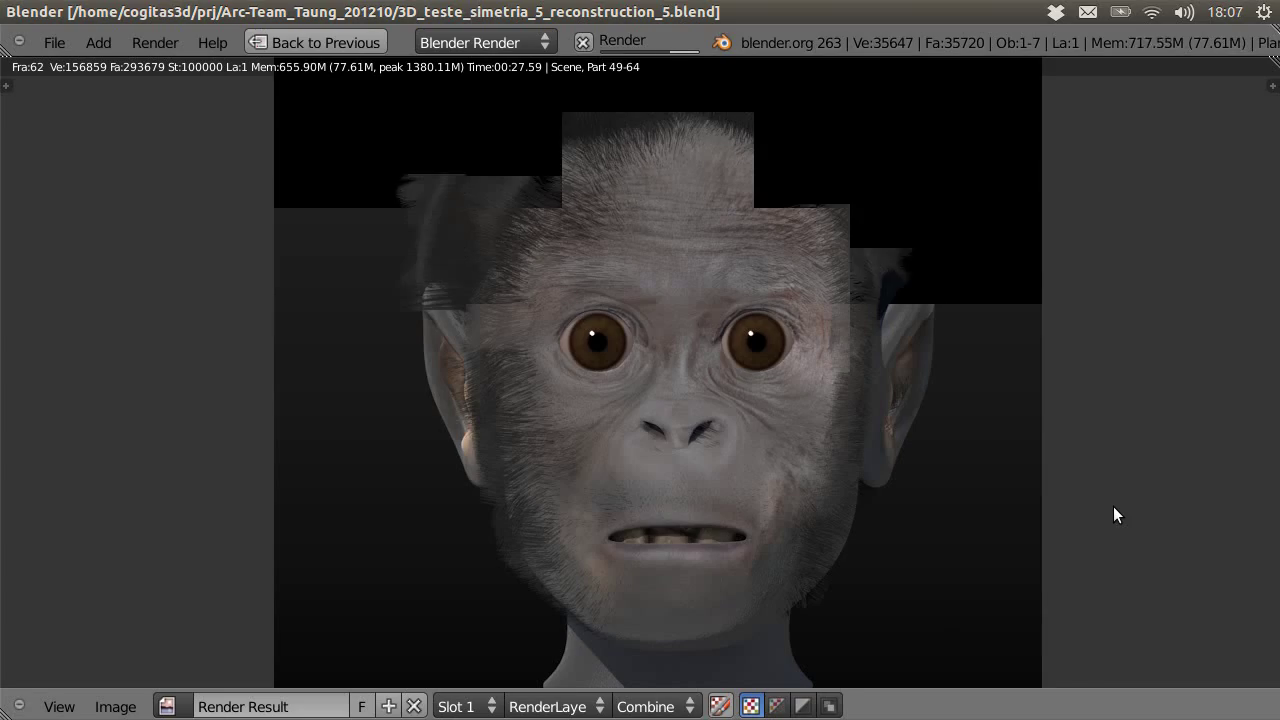
key(Escape)
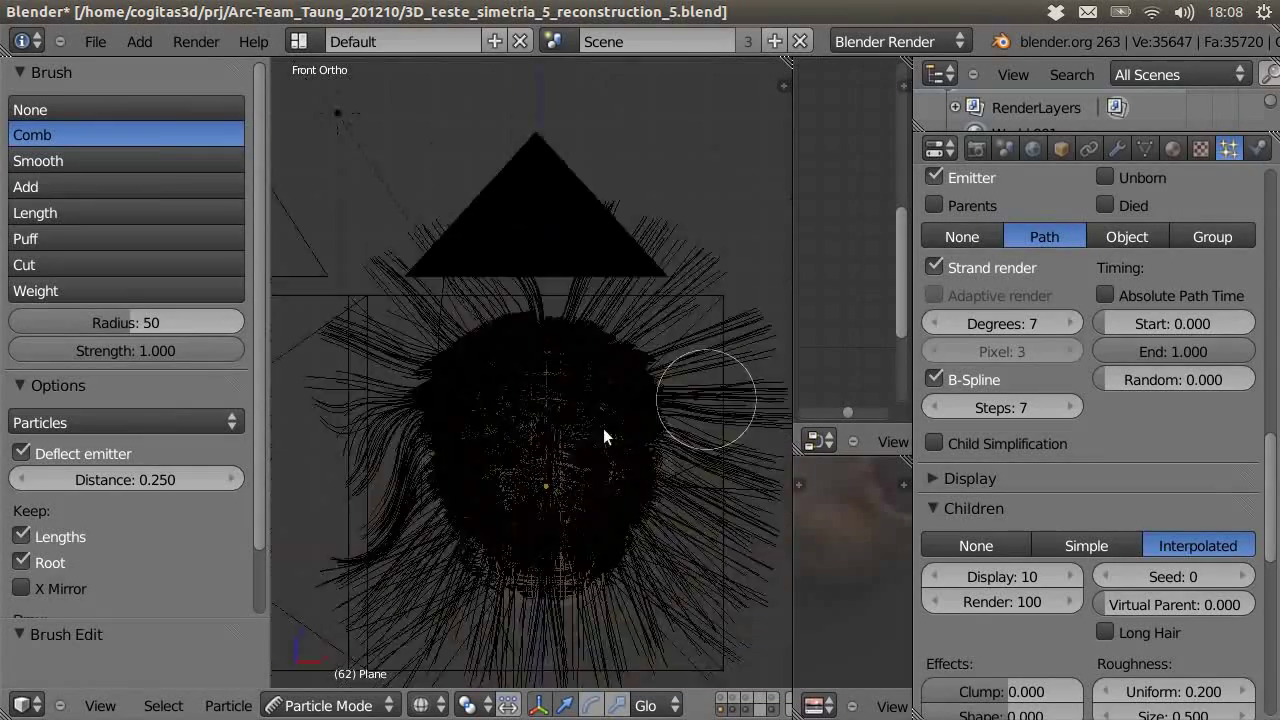
- Turn off strand rendering and B-Spline smoothing for the hair, then render
scroll(1176, 270, up, 5)
scroll(1100, 400, down, 3)
click(934, 434)
click(934, 340)
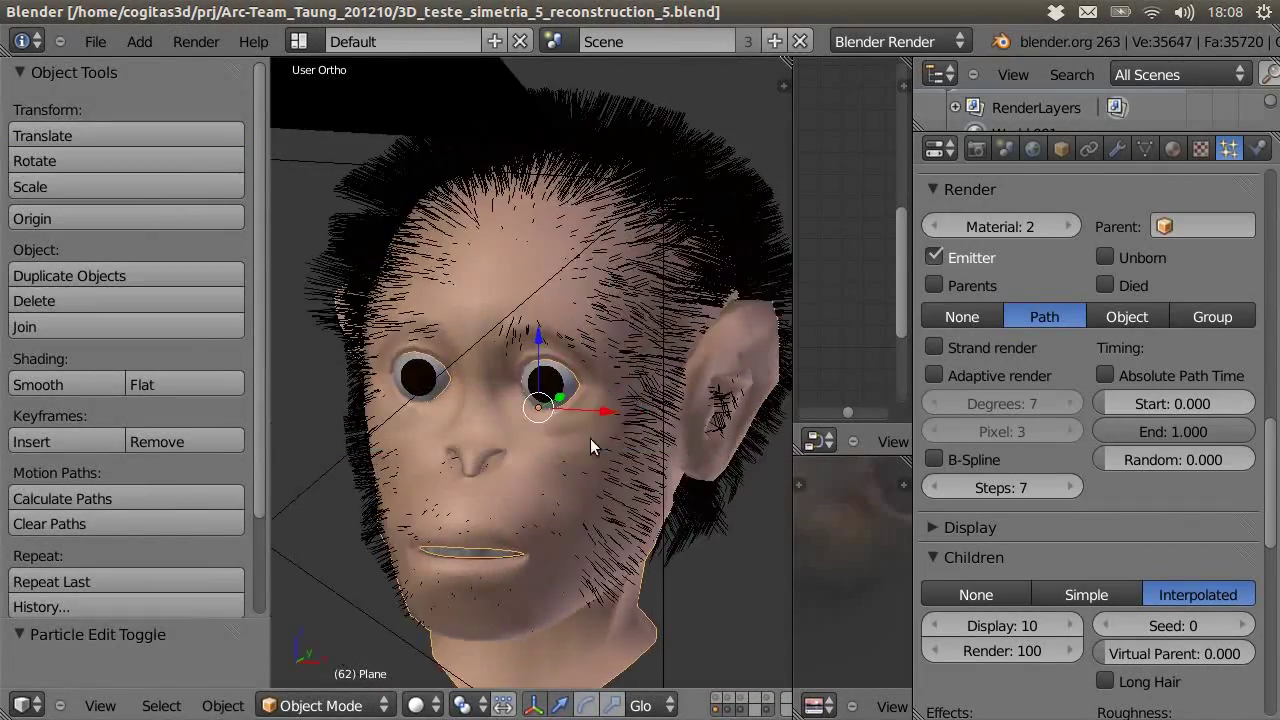
key(F12)
key(Escape)
- Enable adaptive hair rendering at 8 degrees and render the head again
click(934, 375)
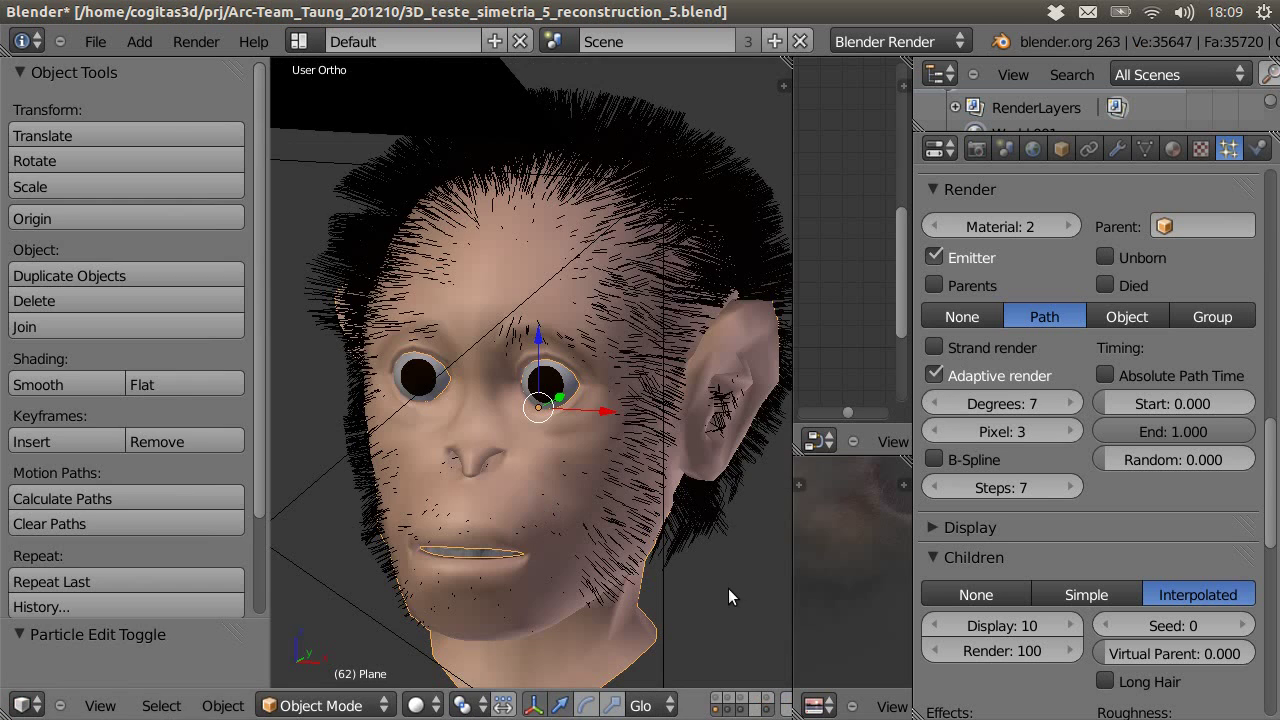
key(F12)
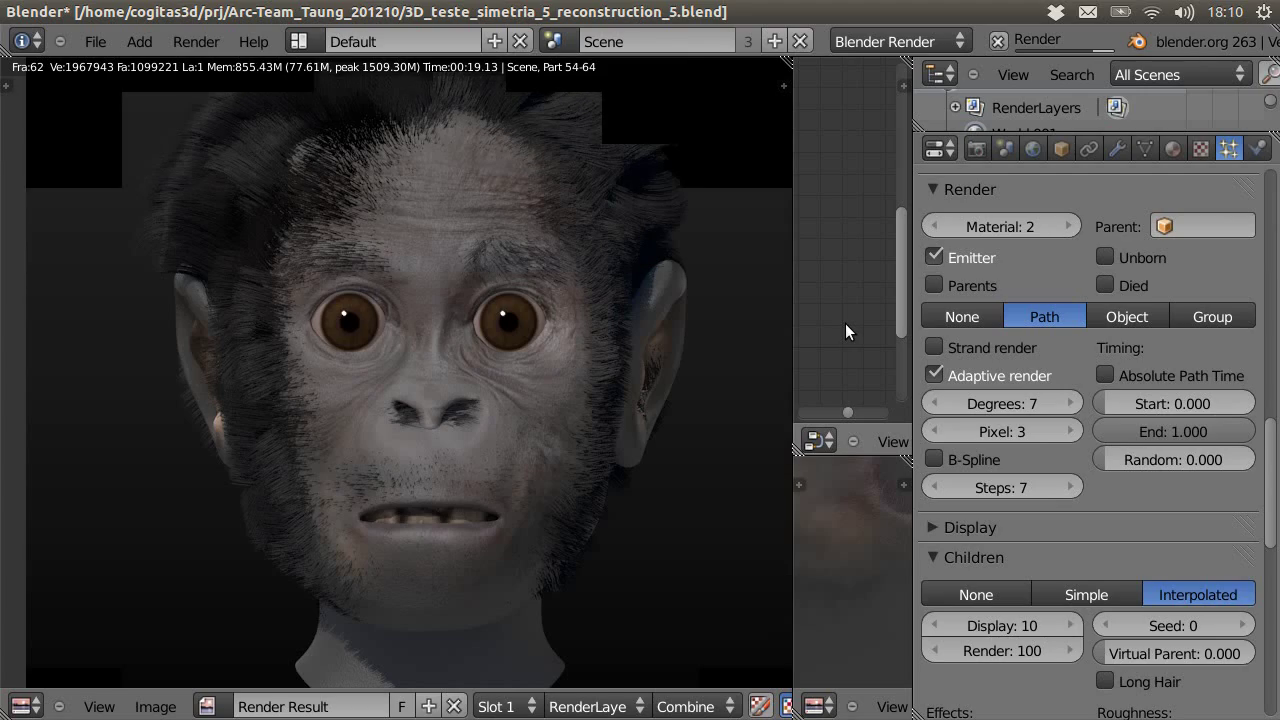
key(Escape)
- Switch to weight painting the hair density with a lower brush strength
key(ctrl+Tab)
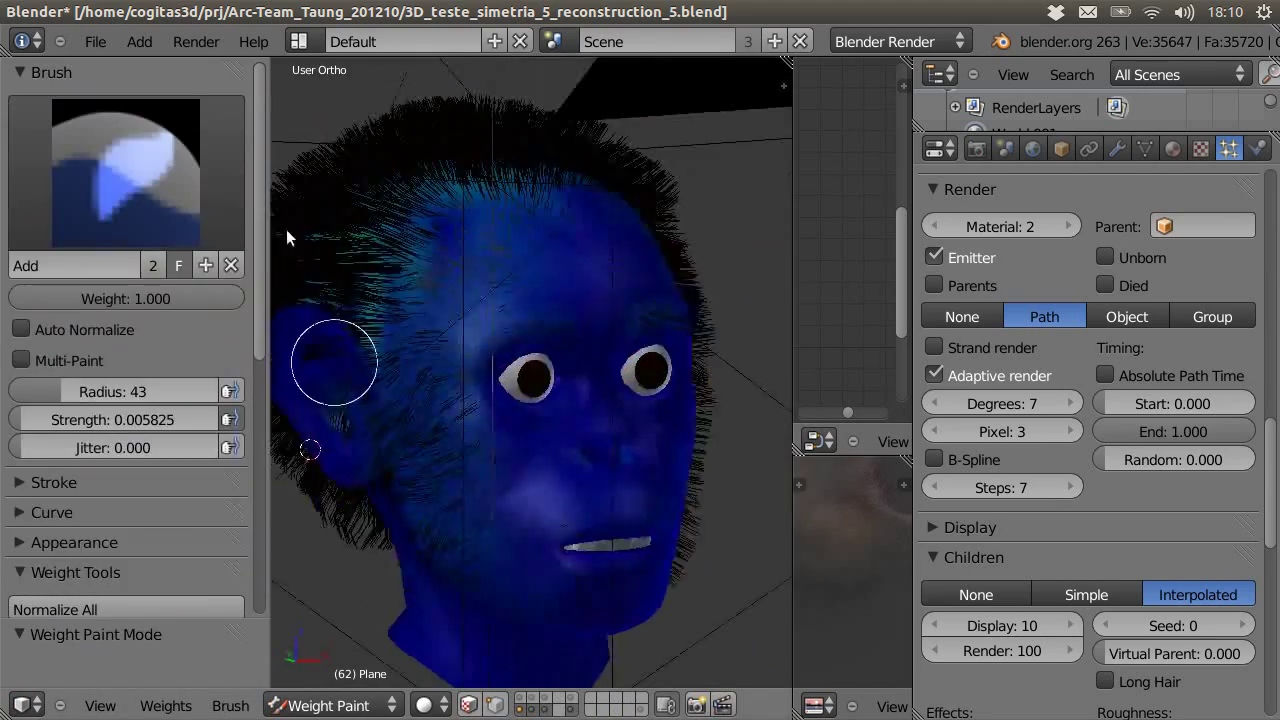
middle_drag(463, 447, 520, 440)
scroll(120, 400, down, 1)
drag(62, 381, 34, 381)
key(shift+f)
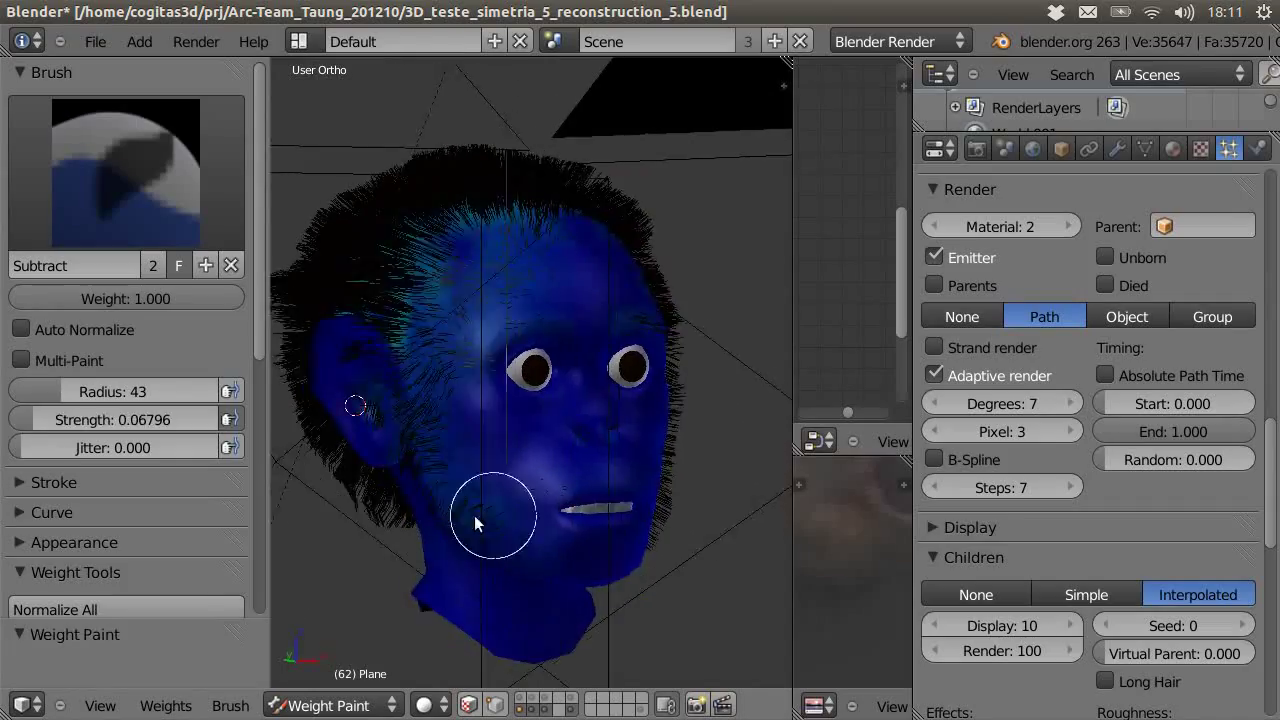
- Orbit around the head to inspect the hair and render it from the camera
middle_drag(474, 515, 529, 395)
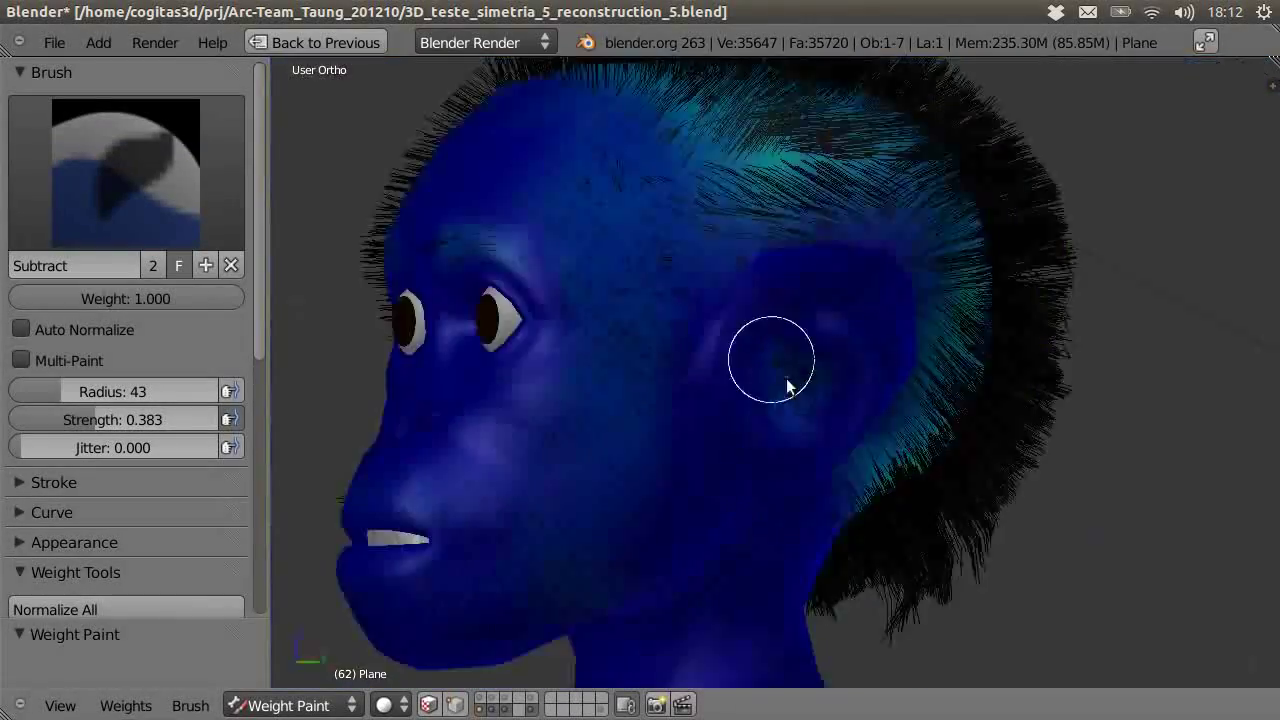
mouse_move(787, 385)
middle_down()
mouse_move(516, 332)
mouse_move(700, 561)
mouse_move(613, 480)
mouse_move(702, 395)
mouse_move(502, 529)
middle_up()
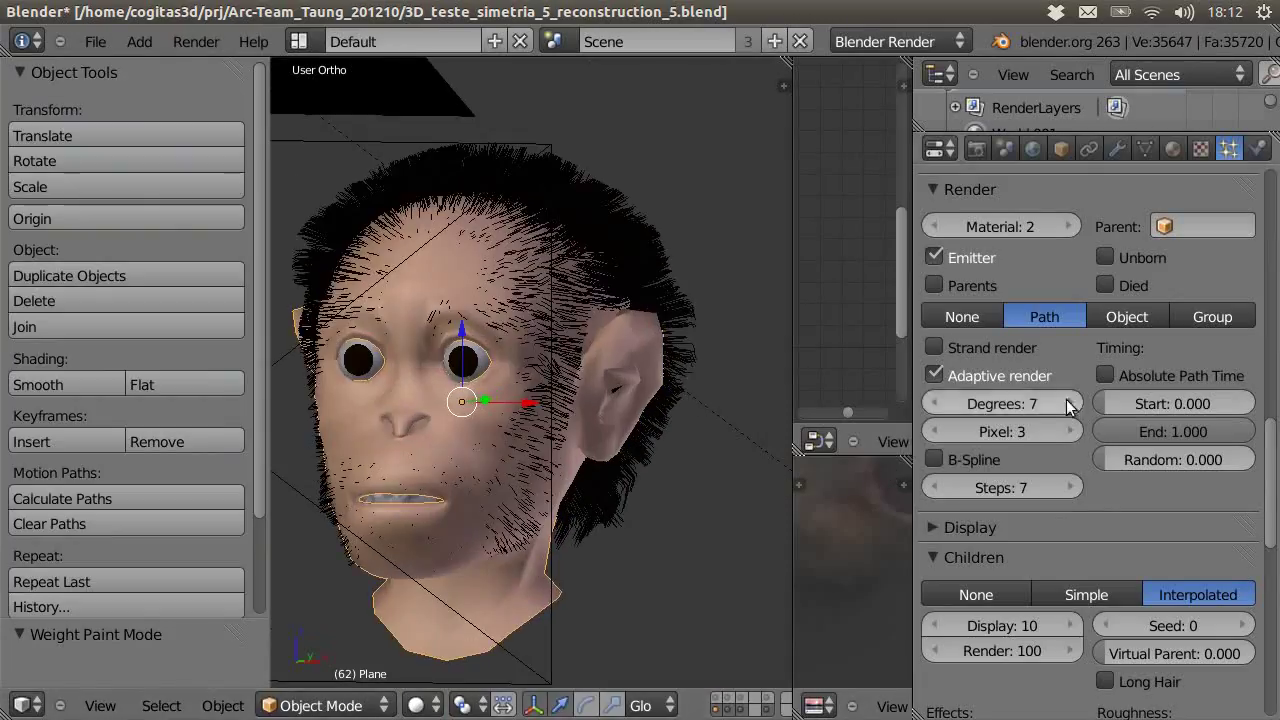
middle_drag(720, 420, 575, 414)
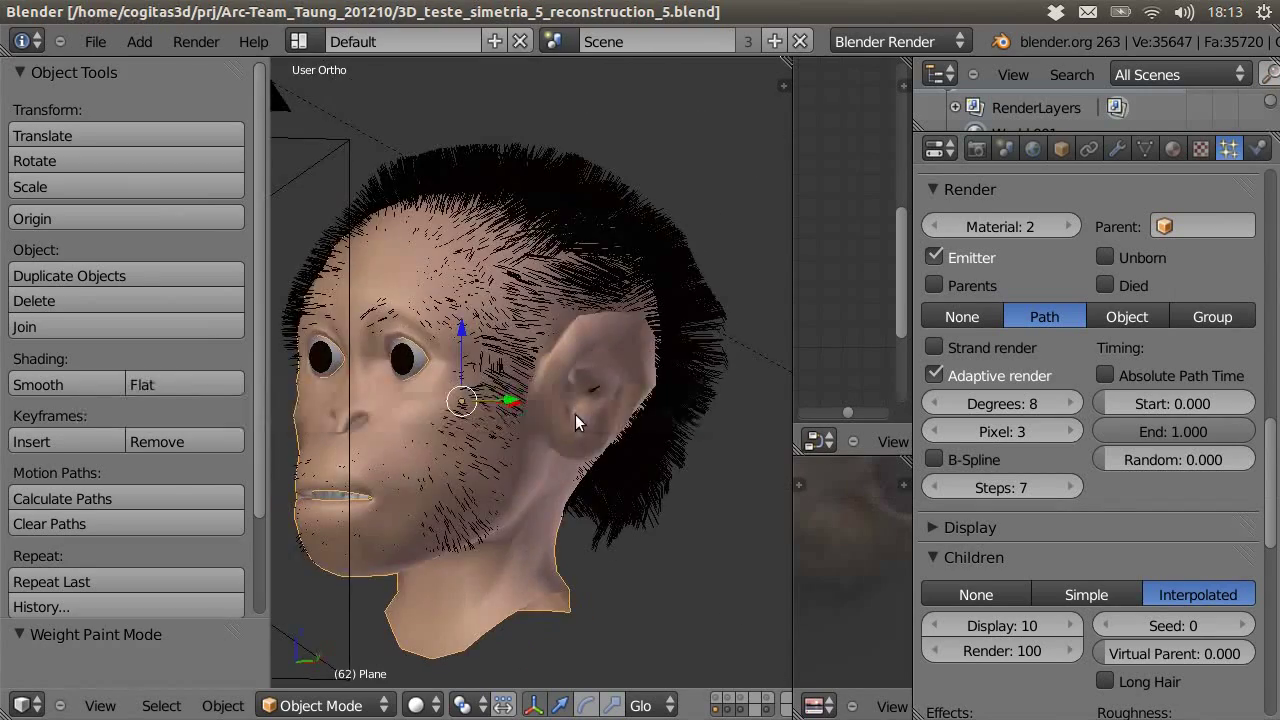
key(F12)
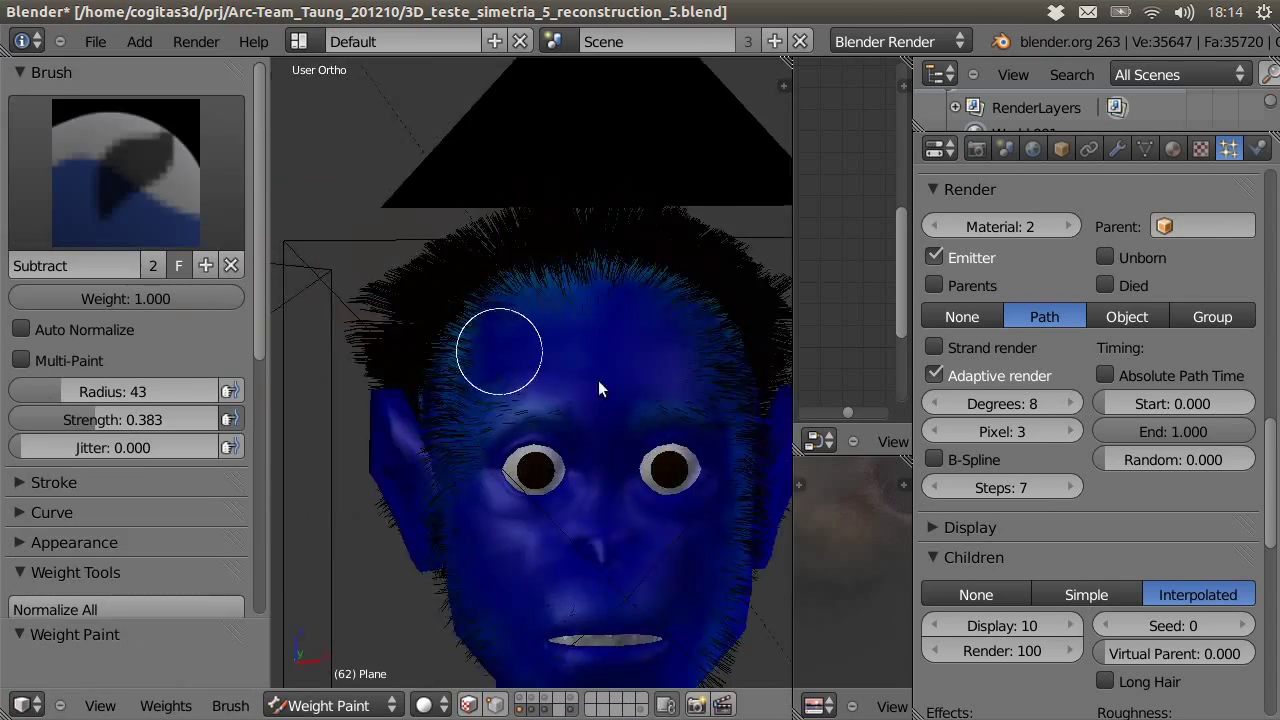
middle_drag(598, 381, 285, 381)
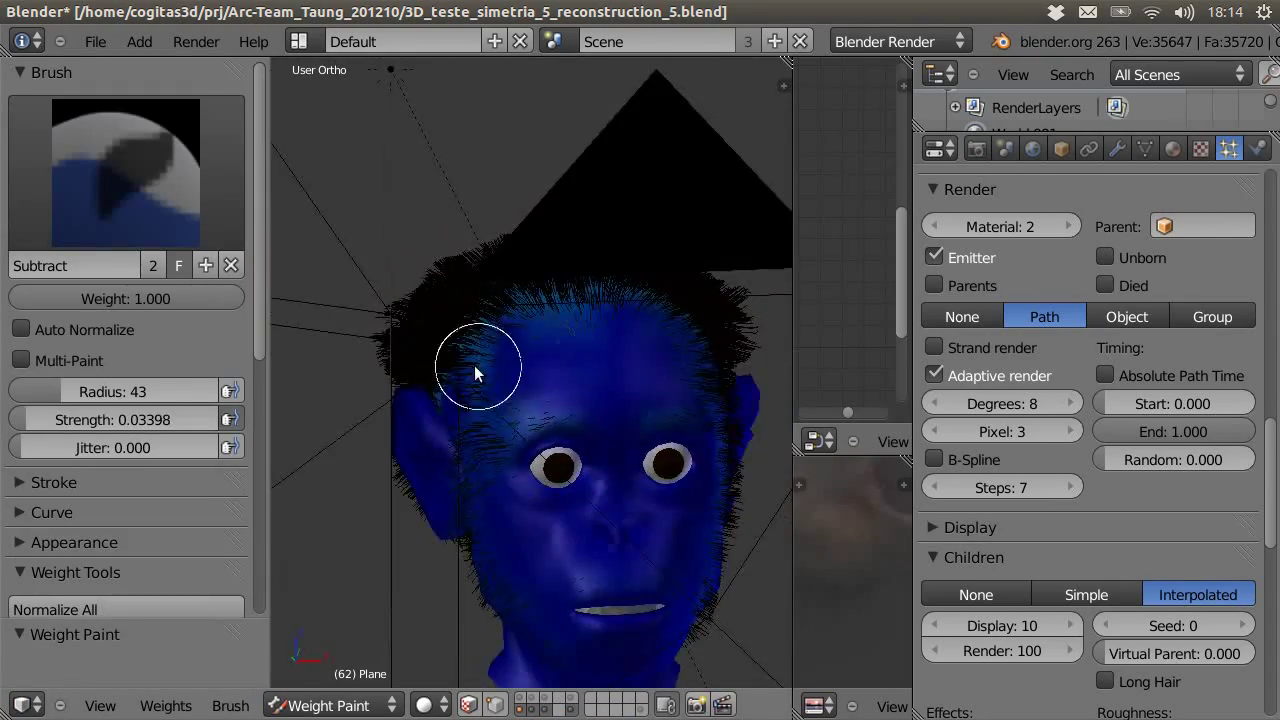
- Render the head portrait and return to the model
scroll(1176, 383, up, 10)
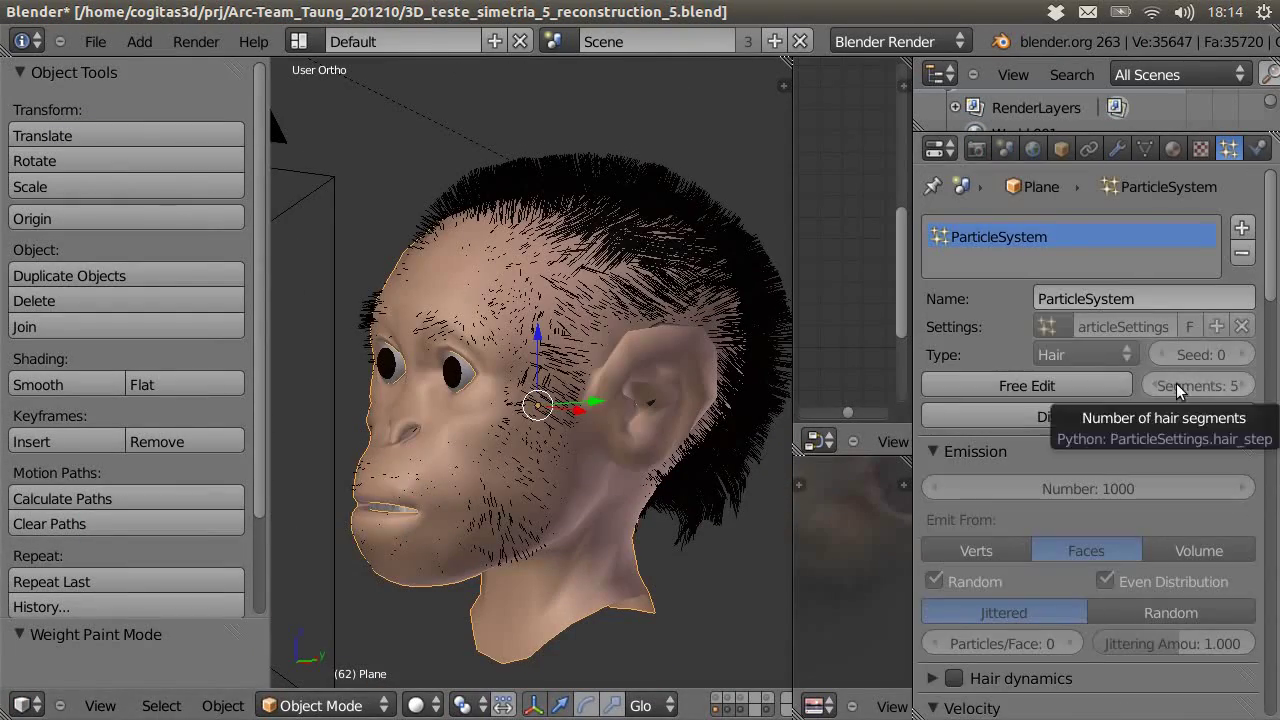
key(F12)
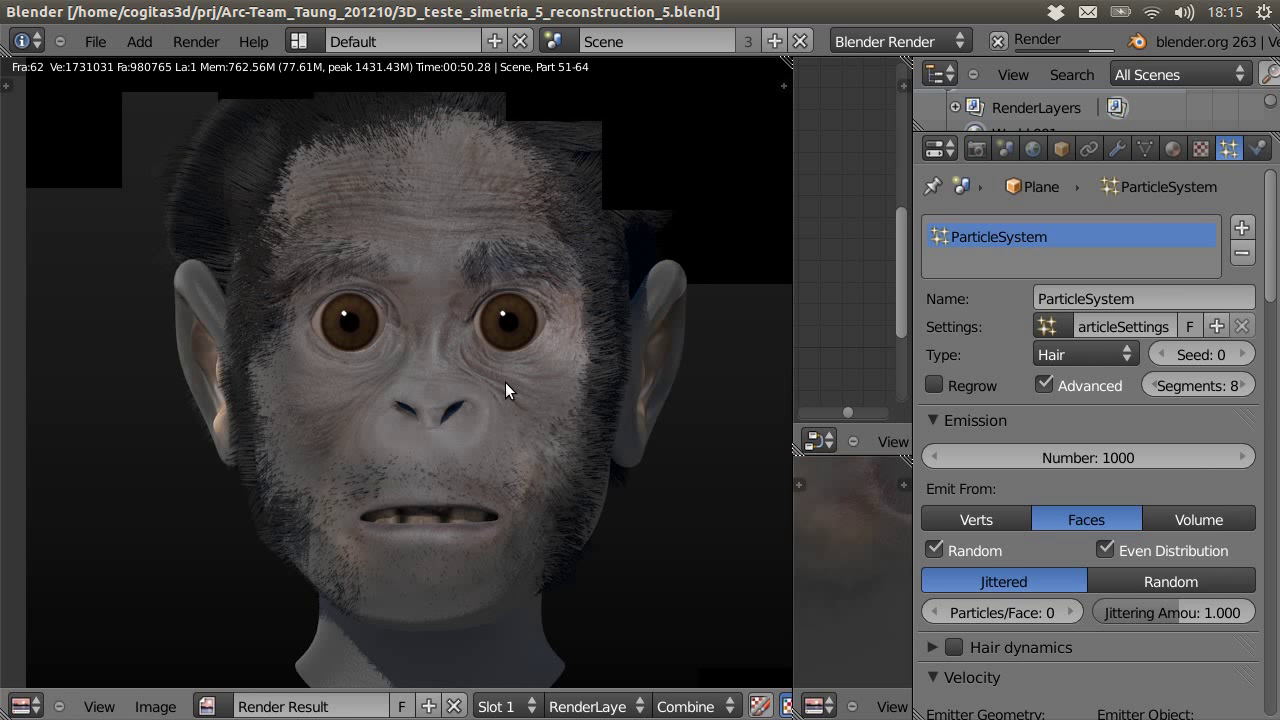
key(Escape)
scroll(1126, 510, down, 10)
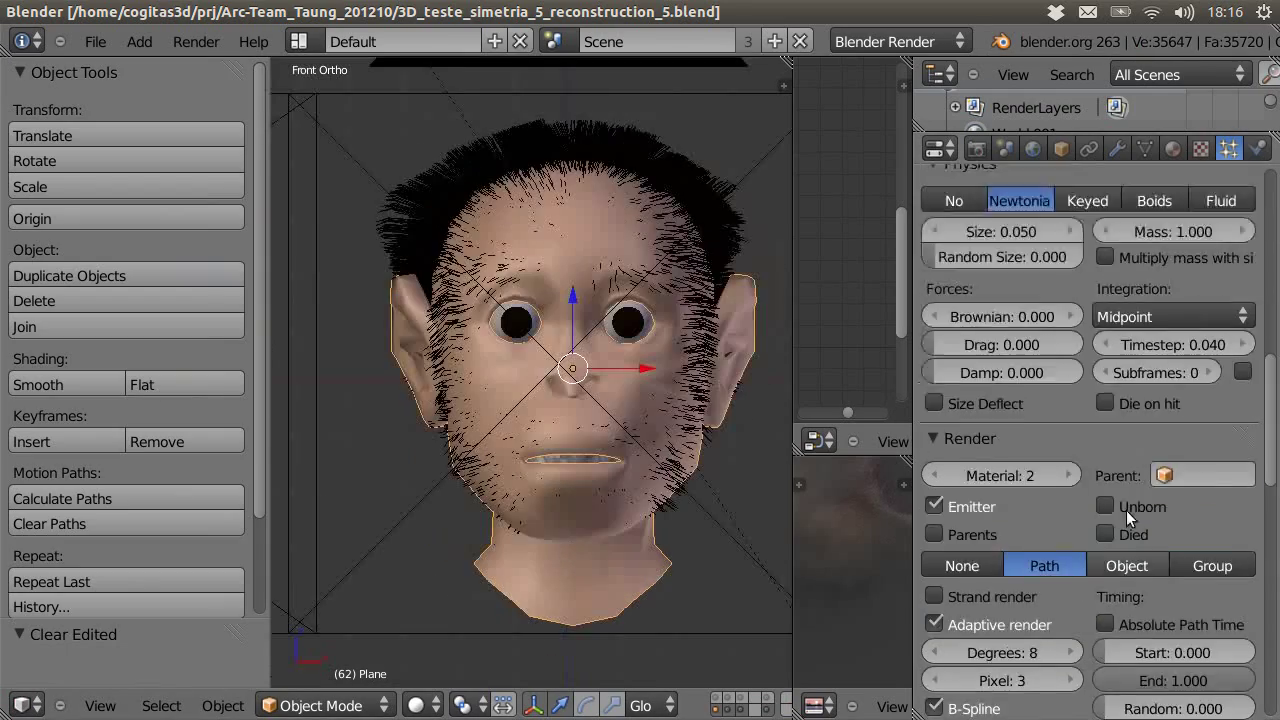
scroll(1065, 446, up, 6)
scroll(1002, 597, down, 10)
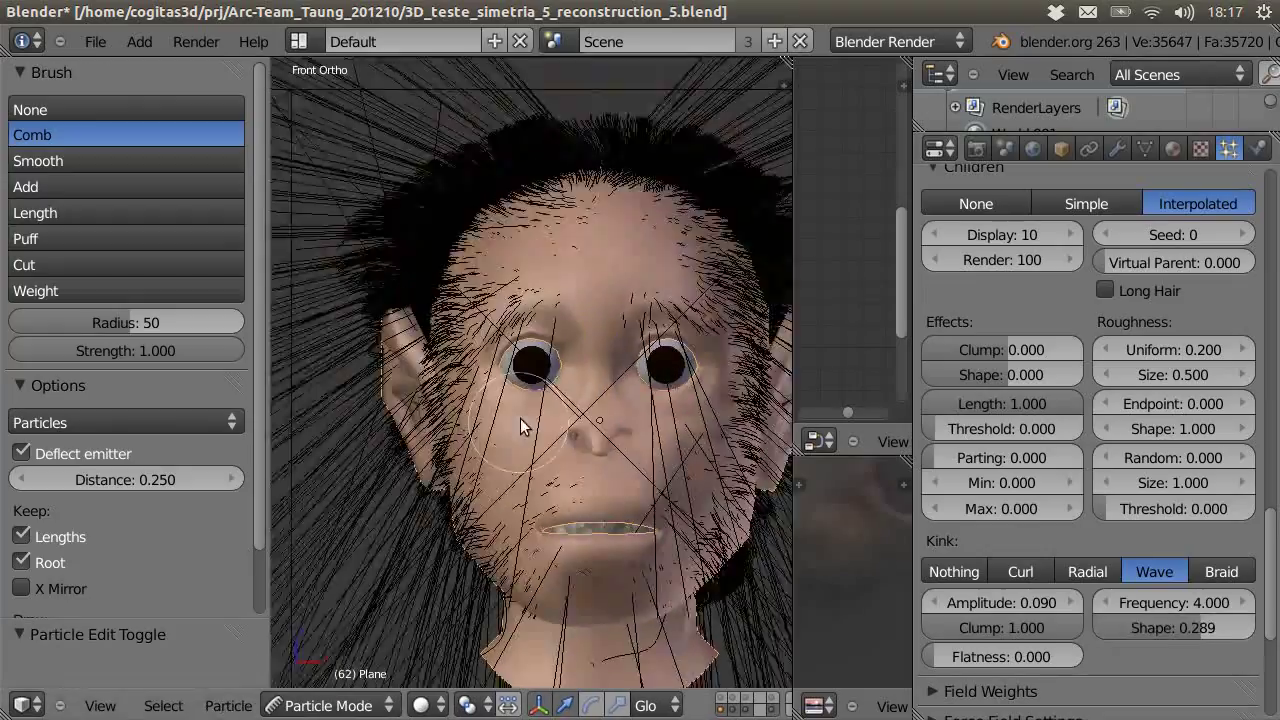
- Switch the hair kink to Curl with amplitude 0.05 and inspect it from the front
click(1020, 571)
click(1019, 600)
text(.05)
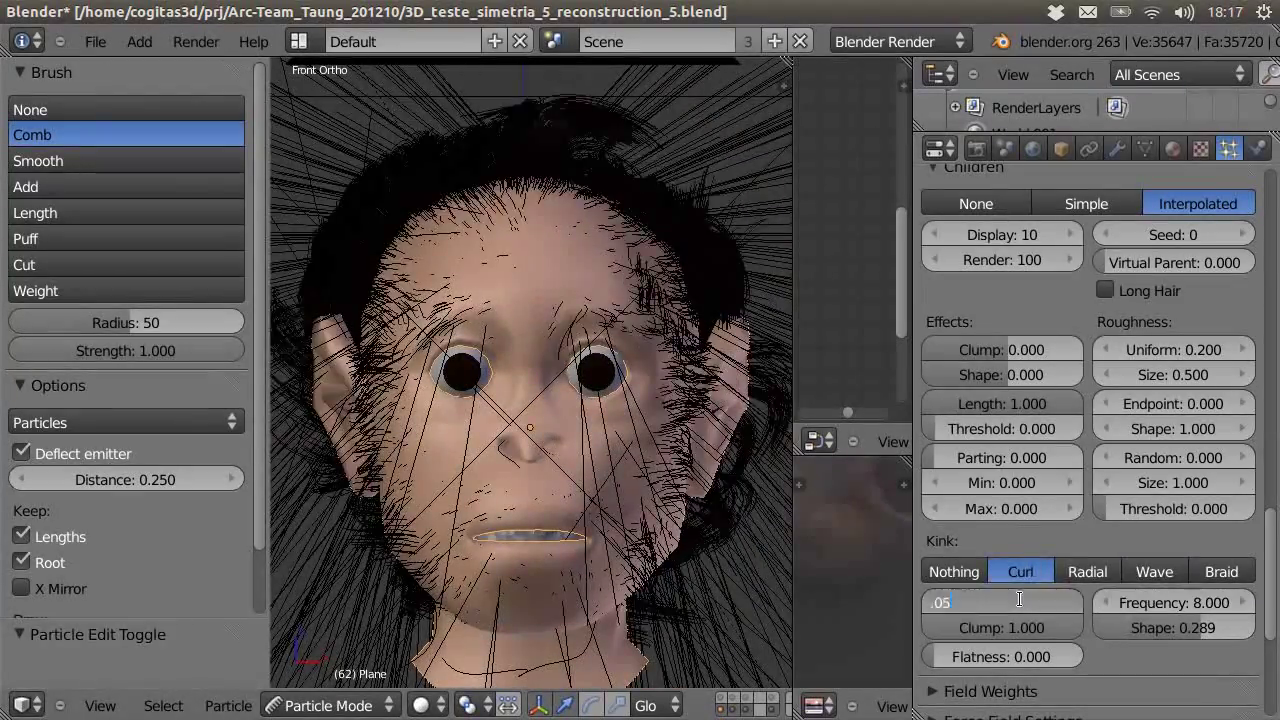
middle_drag(513, 427, 340, 448)
drag(1017, 602, 995, 602)
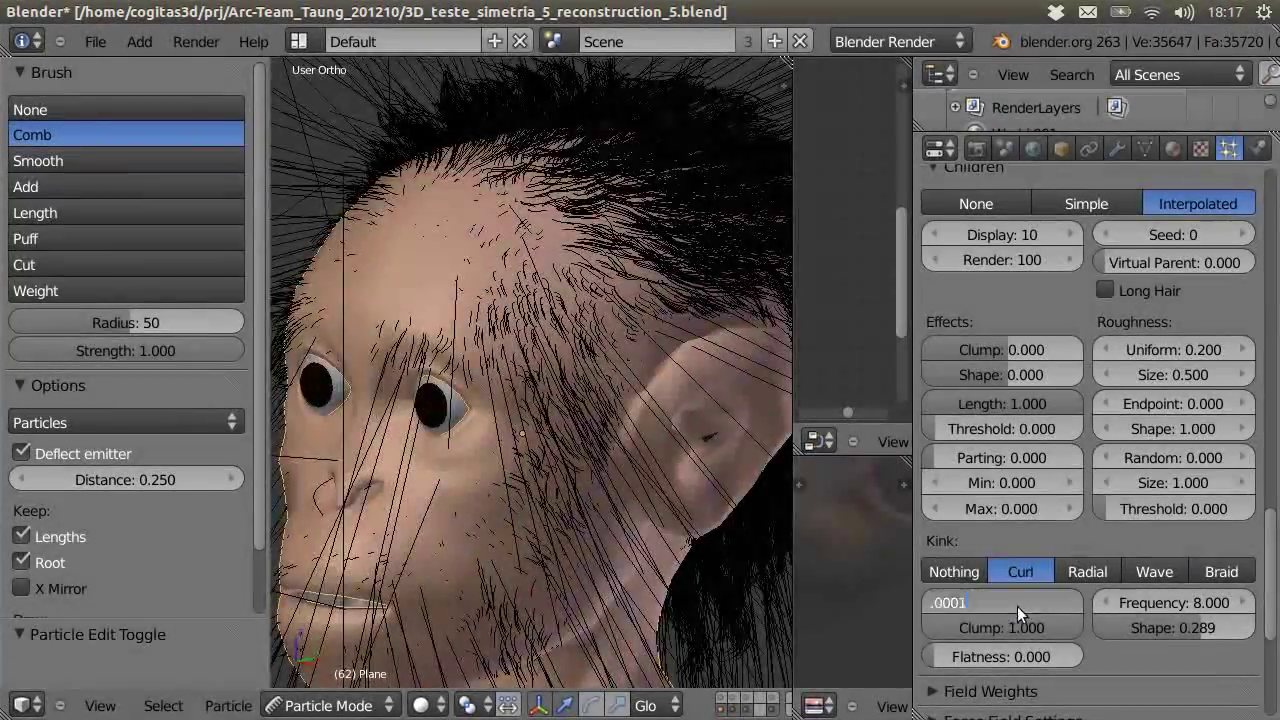
middle_drag(470, 450, 525, 455)
key(KP_1)
scroll(1011, 406, up, 5)
- Re-enter hair particle editing and confirm the 0.05 kink amplitude
key(ctrl+Tab)
scroll(1011, 406, up, 5)
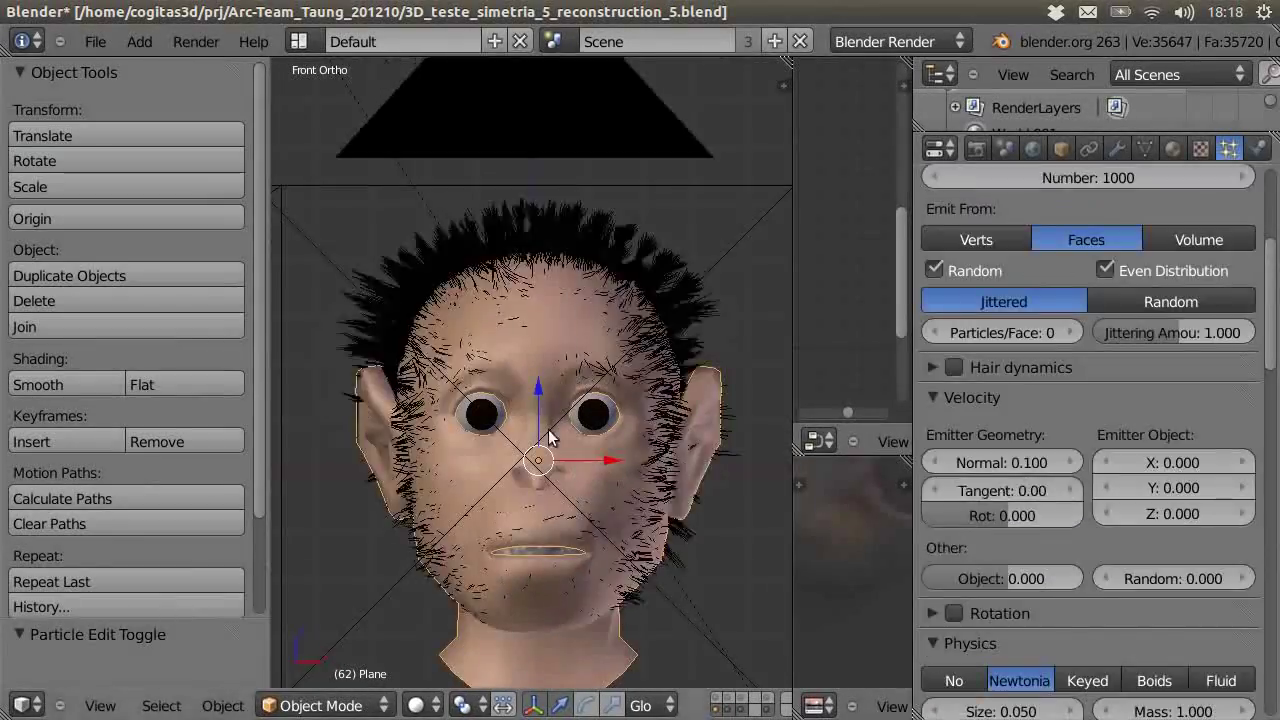
scroll(1078, 452, down, 15)
text(.05)
key(Return)
key(ctrl+Tab)
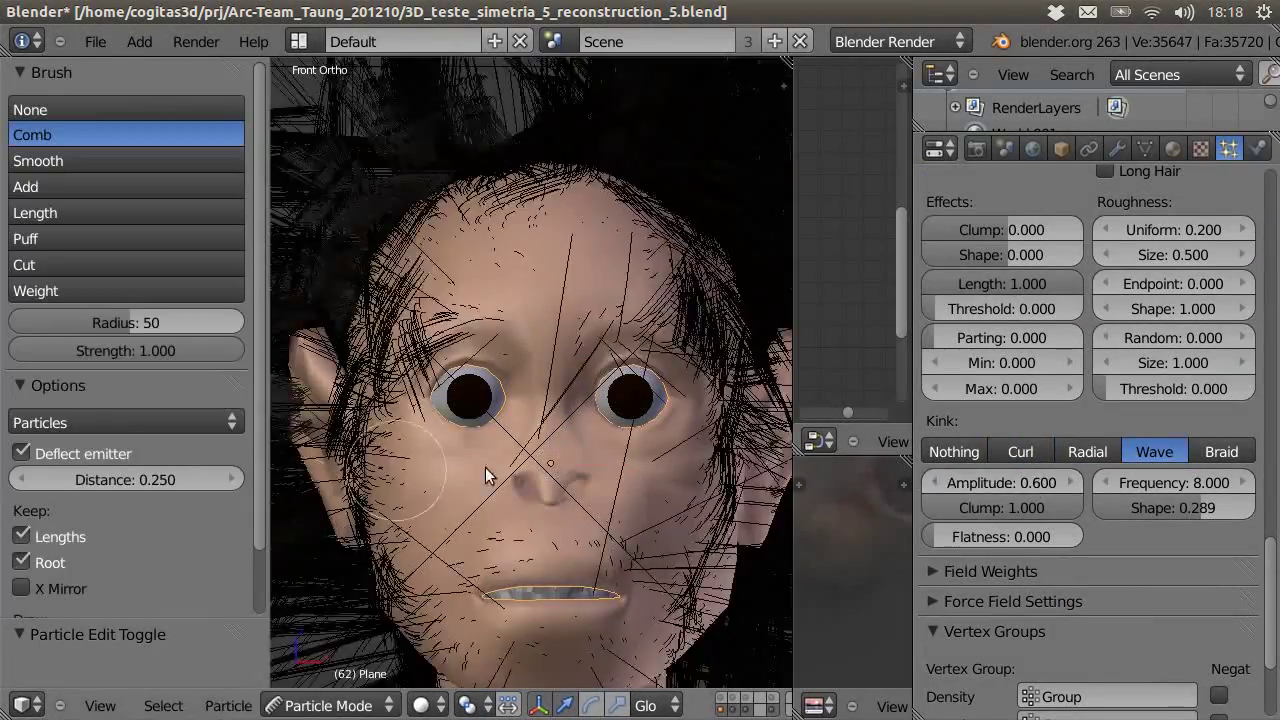
middle_drag(556, 367, 633, 377)
scroll(1035, 493, up, 1)
- Try a new curl amplitude, return to the front view, and start a test render
click(1035, 493)
click(987, 522)
text(.0)
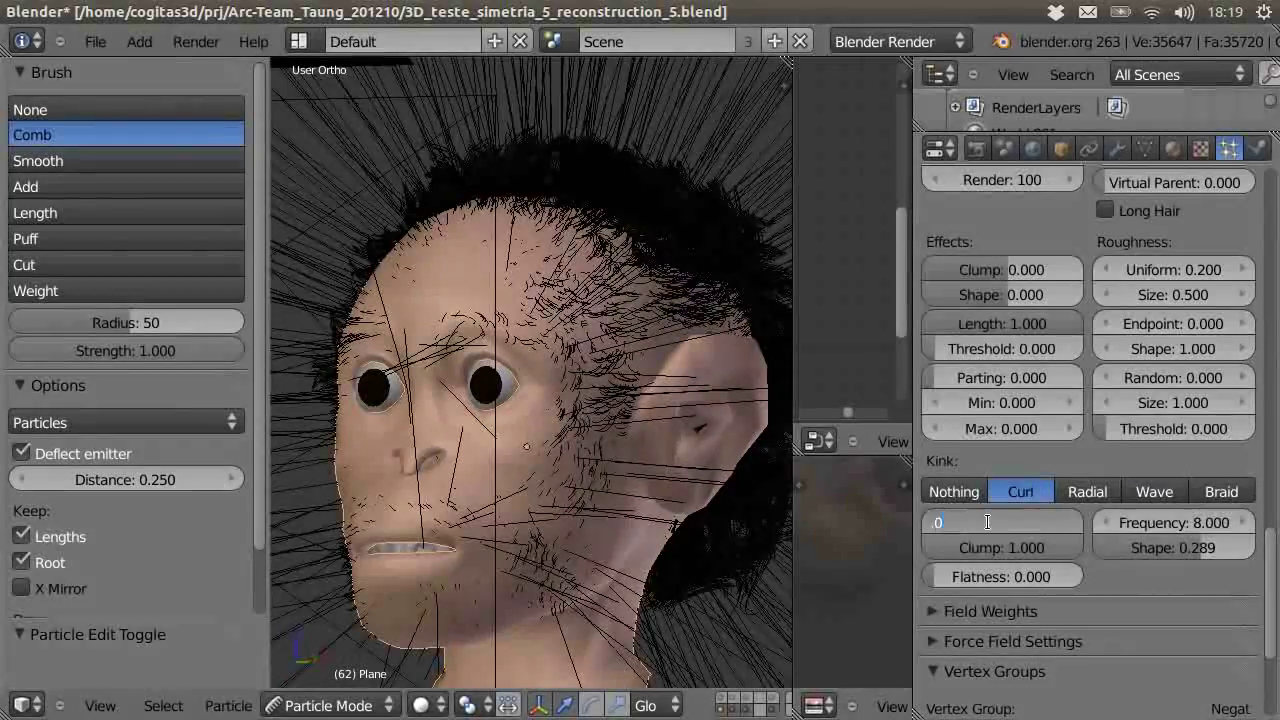
key(Return)
key(KP_1)
scroll(955, 339, up, 5)
key(ctrl+Tab)
scroll(1035, 410, down, 10)
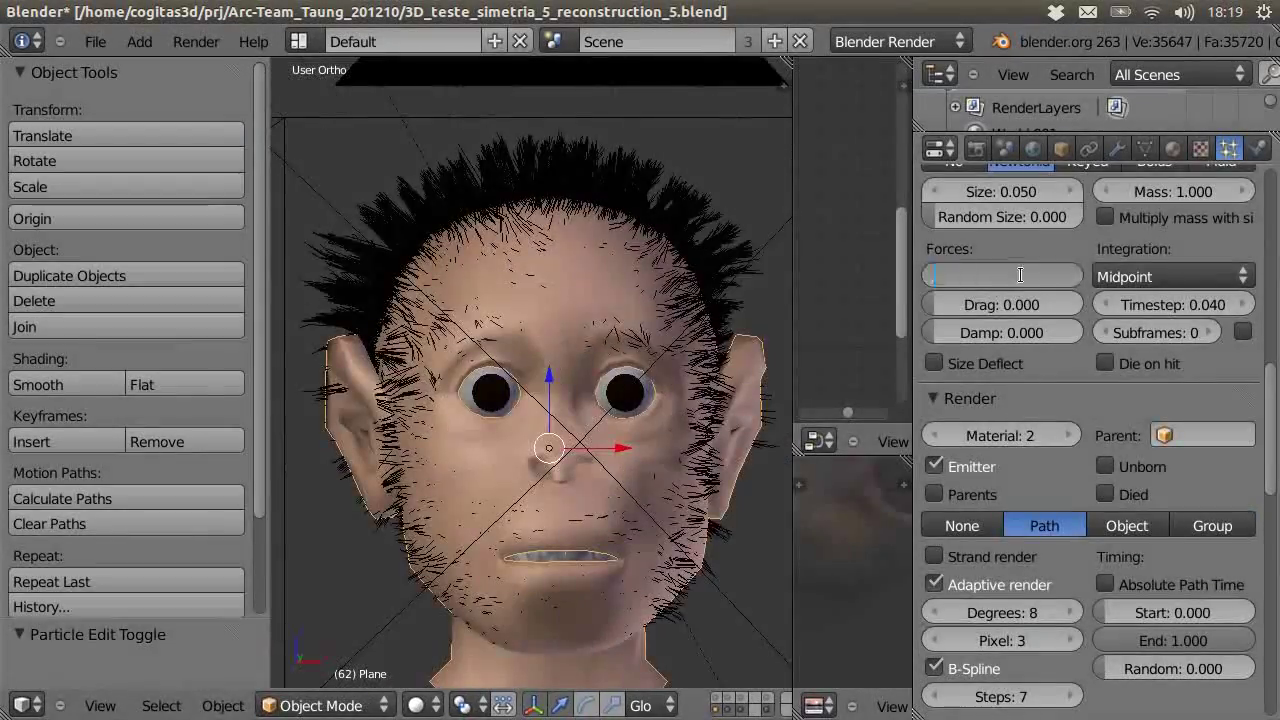
middle_drag(560, 380, 640, 385)
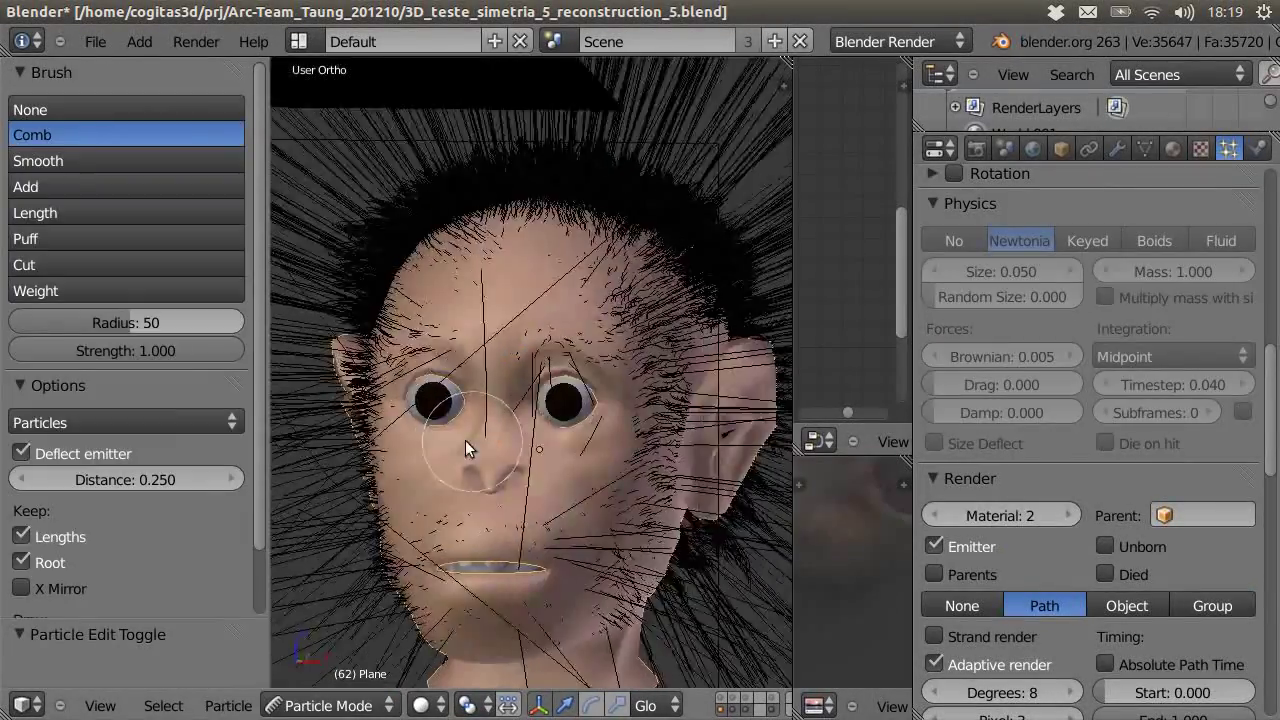
key(F12)
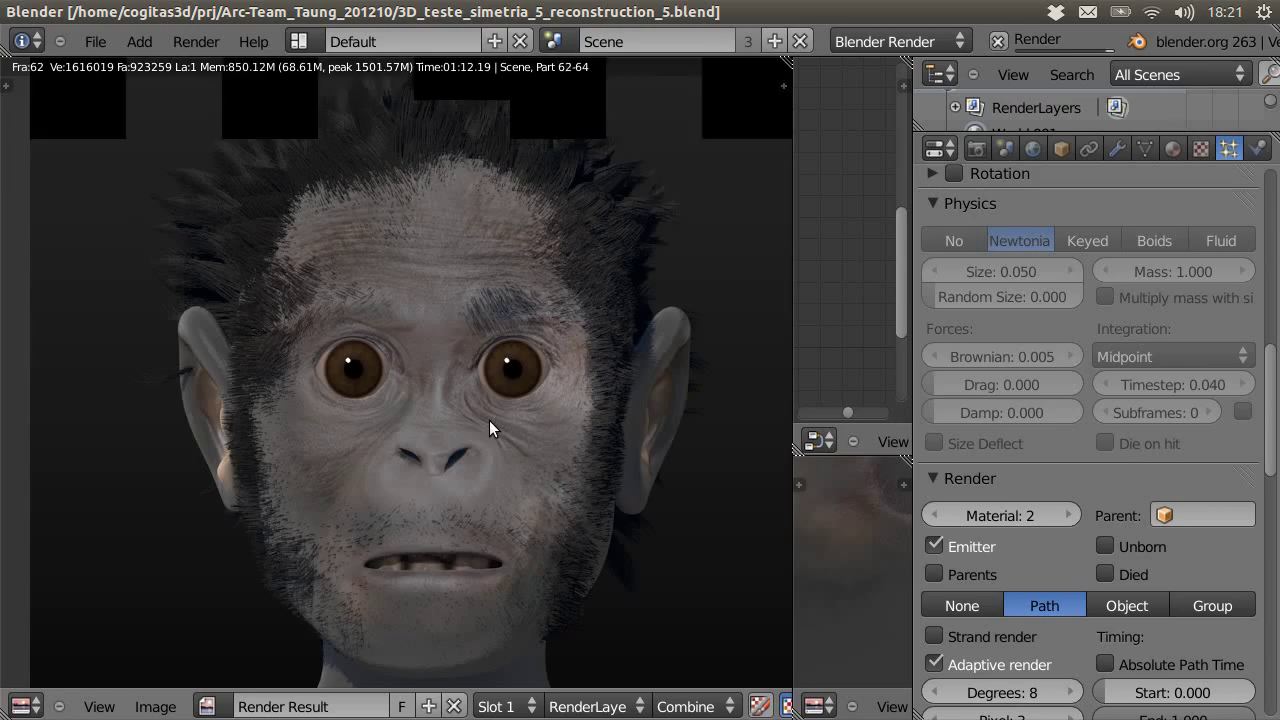
- Set render tiles to 36 × 36, re-render the head portrait, and return to Weight Paint
key(Escape)
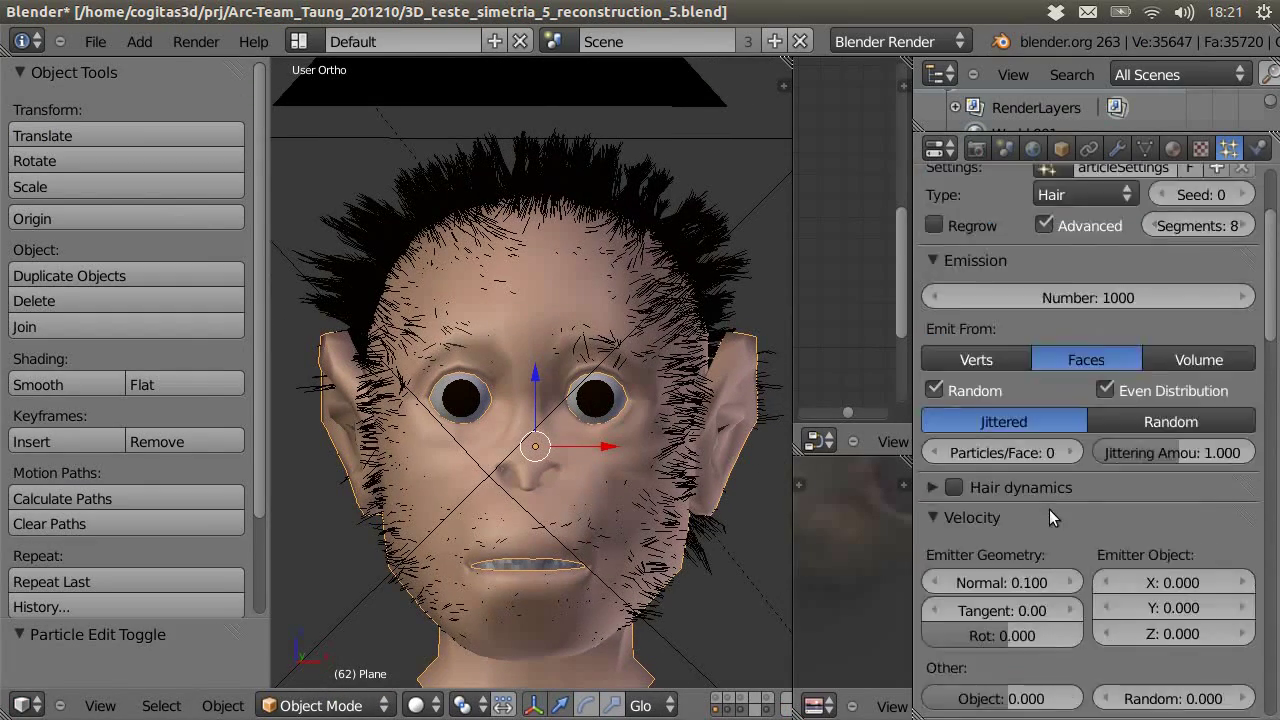
scroll(1000, 538, down, 10)
key(F12)
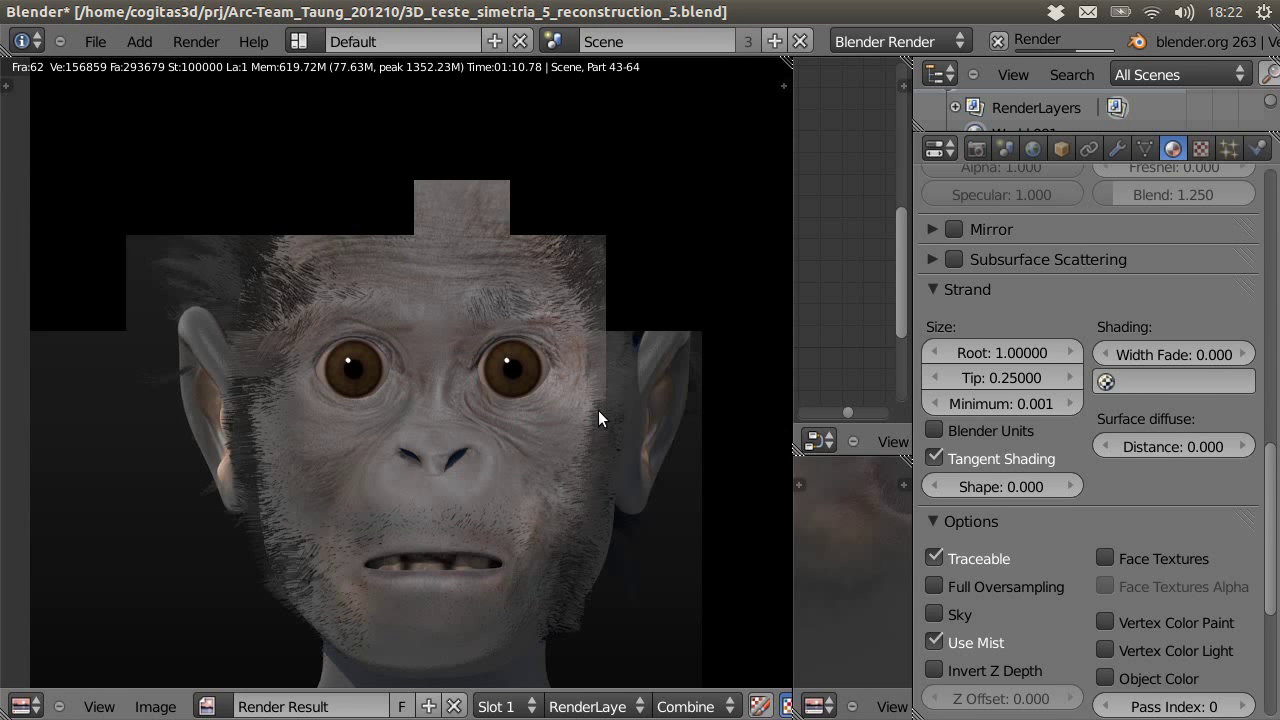
click(975, 150)
click(1003, 466)
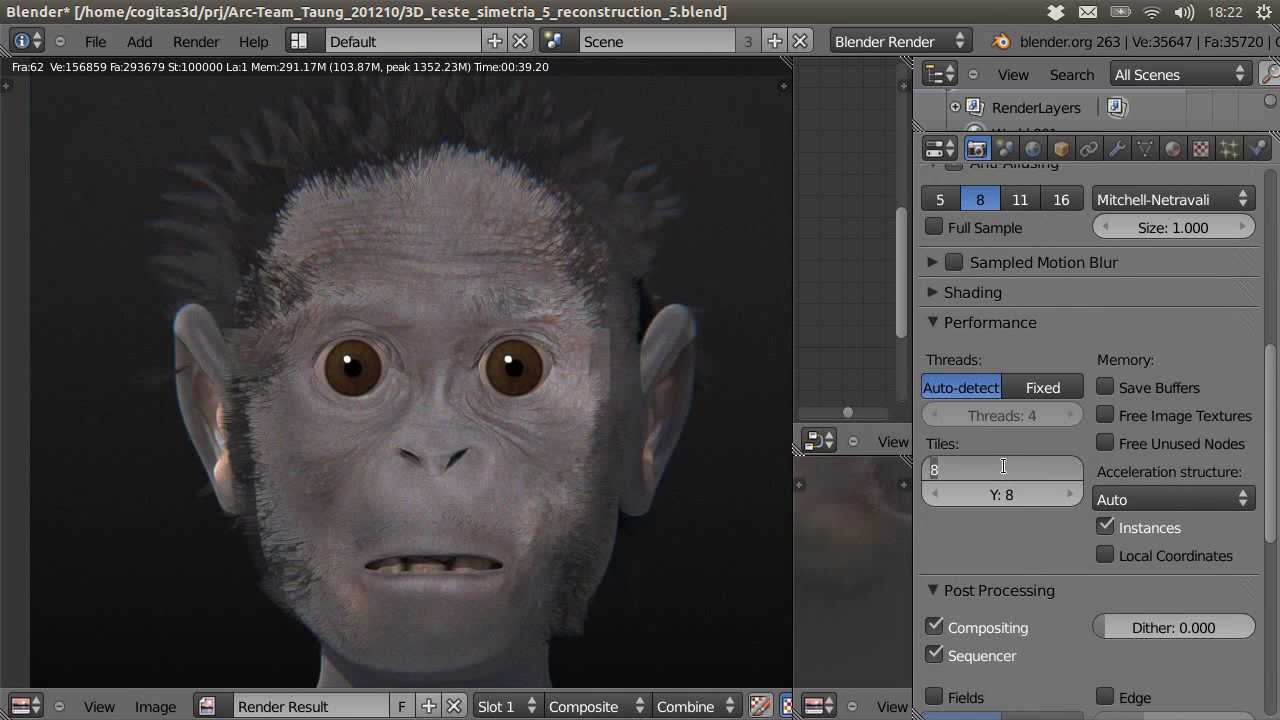
key(F12)
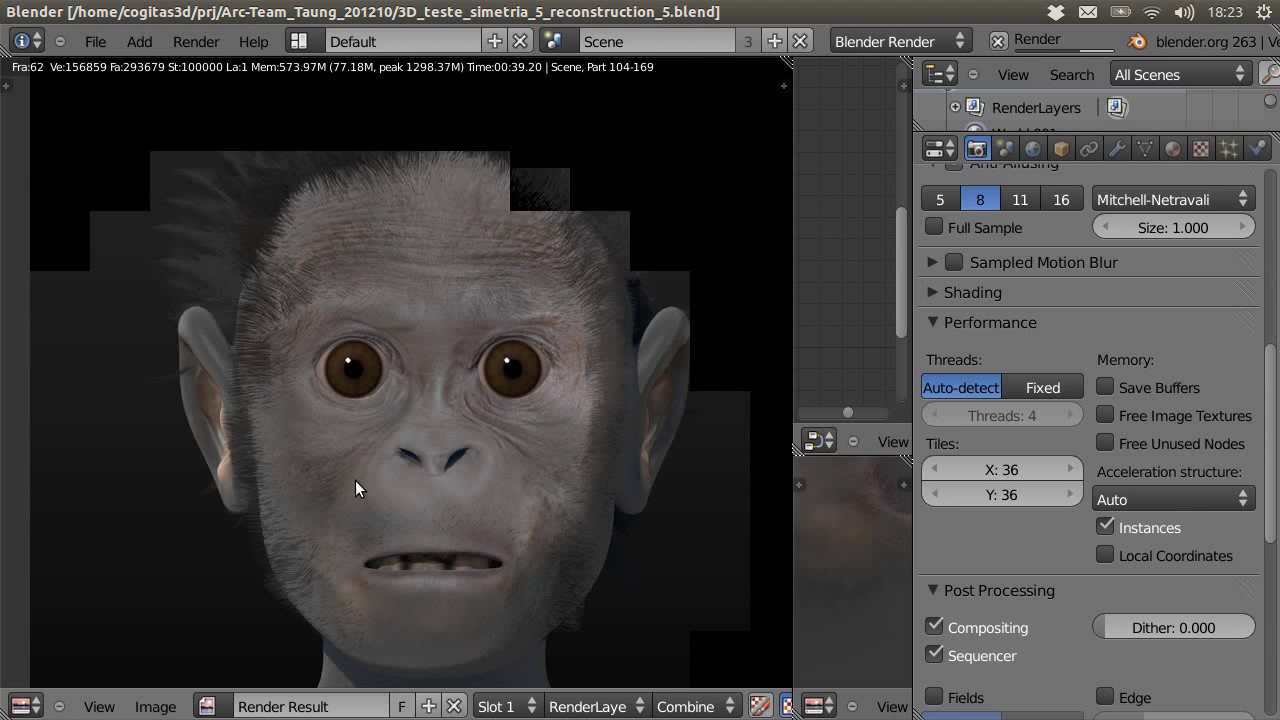
key(Escape)
- Touch up the hair density weights from the front view and render the portrait
key(1)
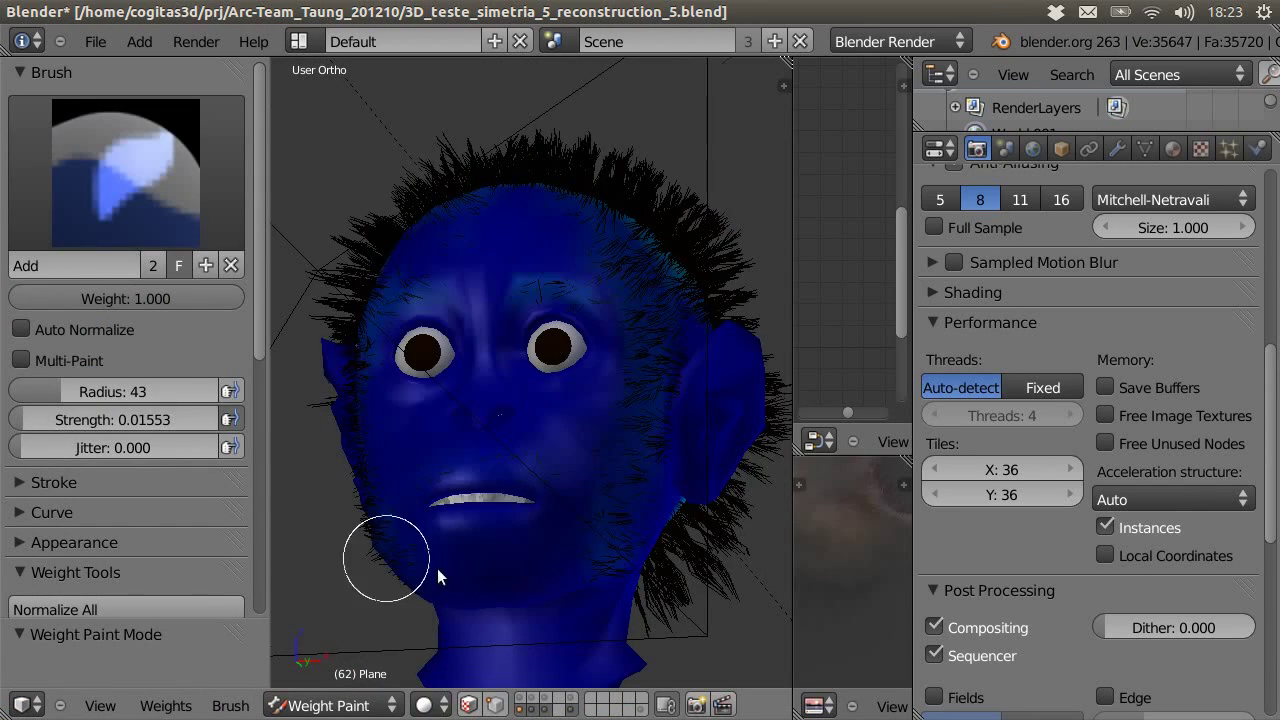
key(KP_1)
key(ctrl+Tab)
click(1228, 148)
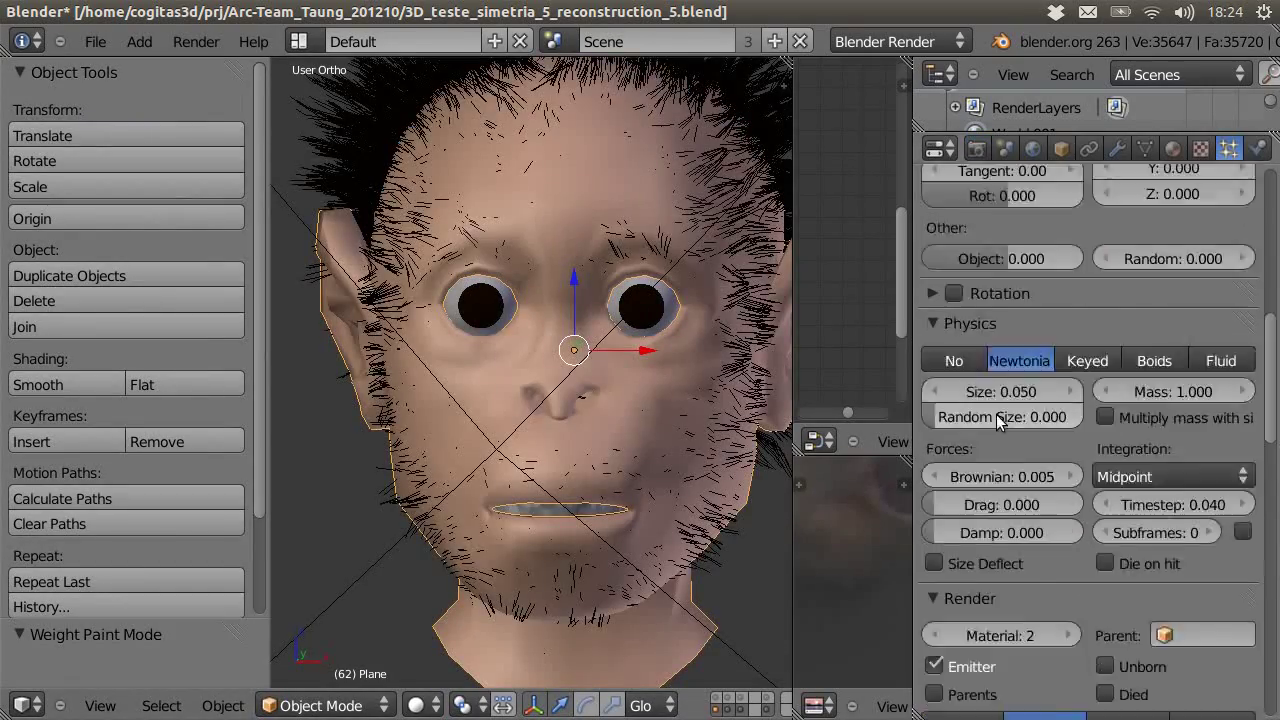
scroll(996, 414, up, 6)
scroll(470, 470, down, 1)
key(ctrl+Tab)
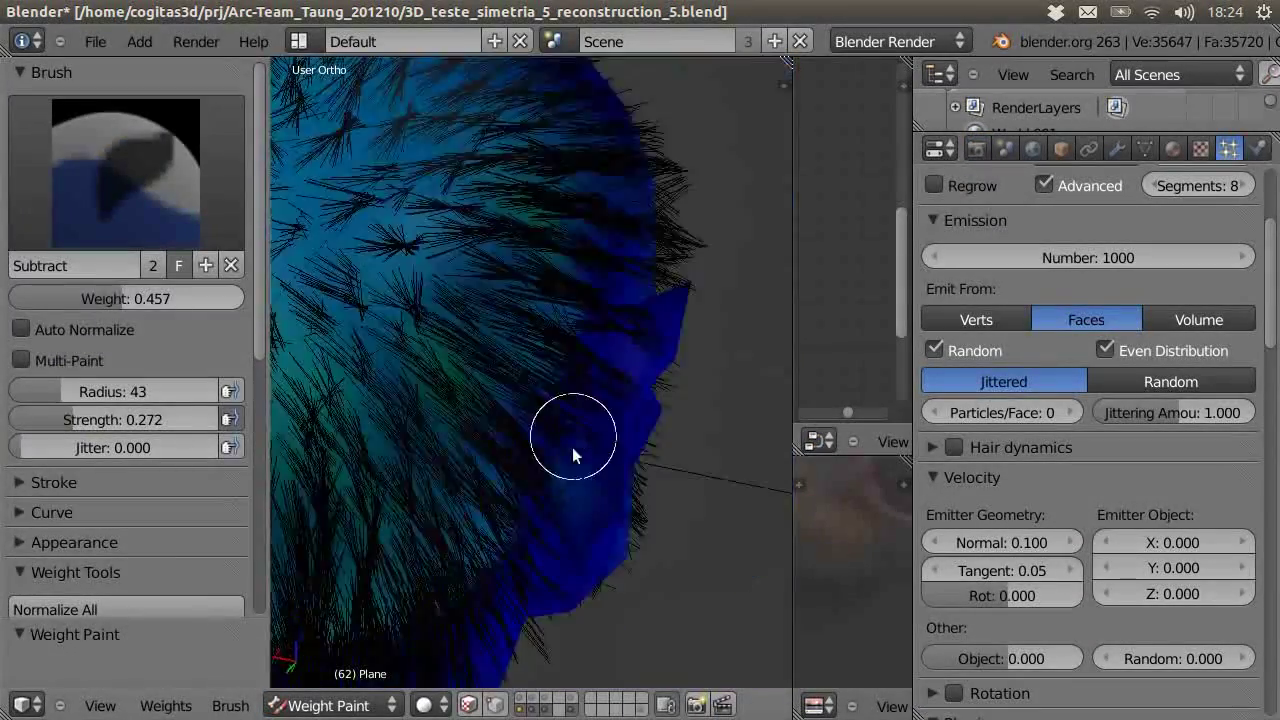
scroll(433, 487, down, 3)
key(F12)
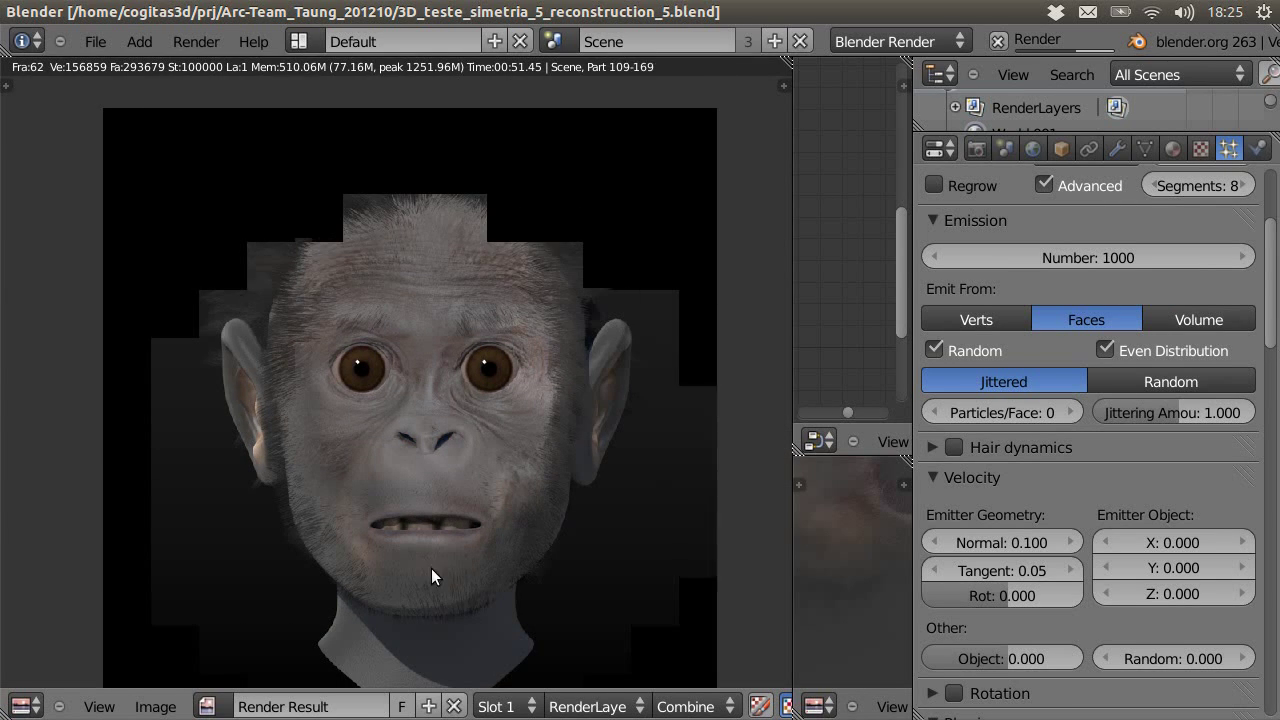
- Re-render the portrait to check the repainted hair, then return to the model
scroll(436, 569, up, 2)
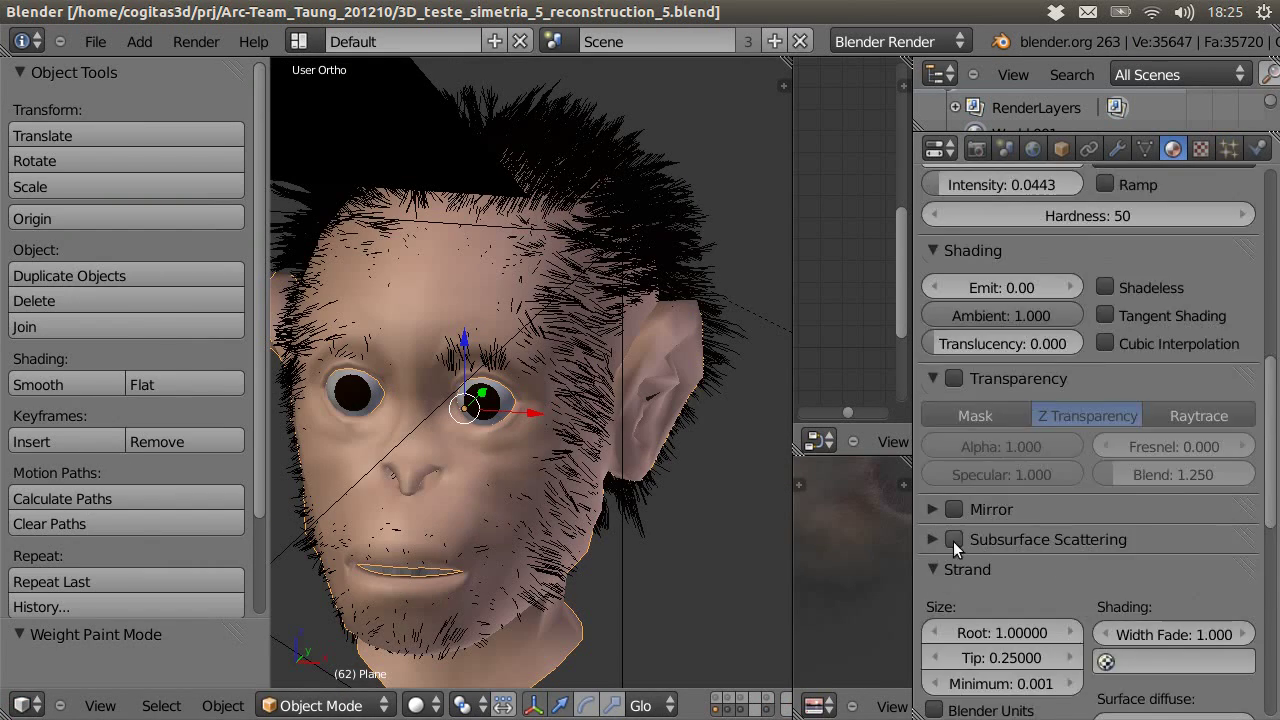
scroll(1132, 421, up, 5)
scroll(998, 518, down, 15)
scroll(1151, 513, up, 10)
scroll(1151, 513, up, 10)
key(F12)
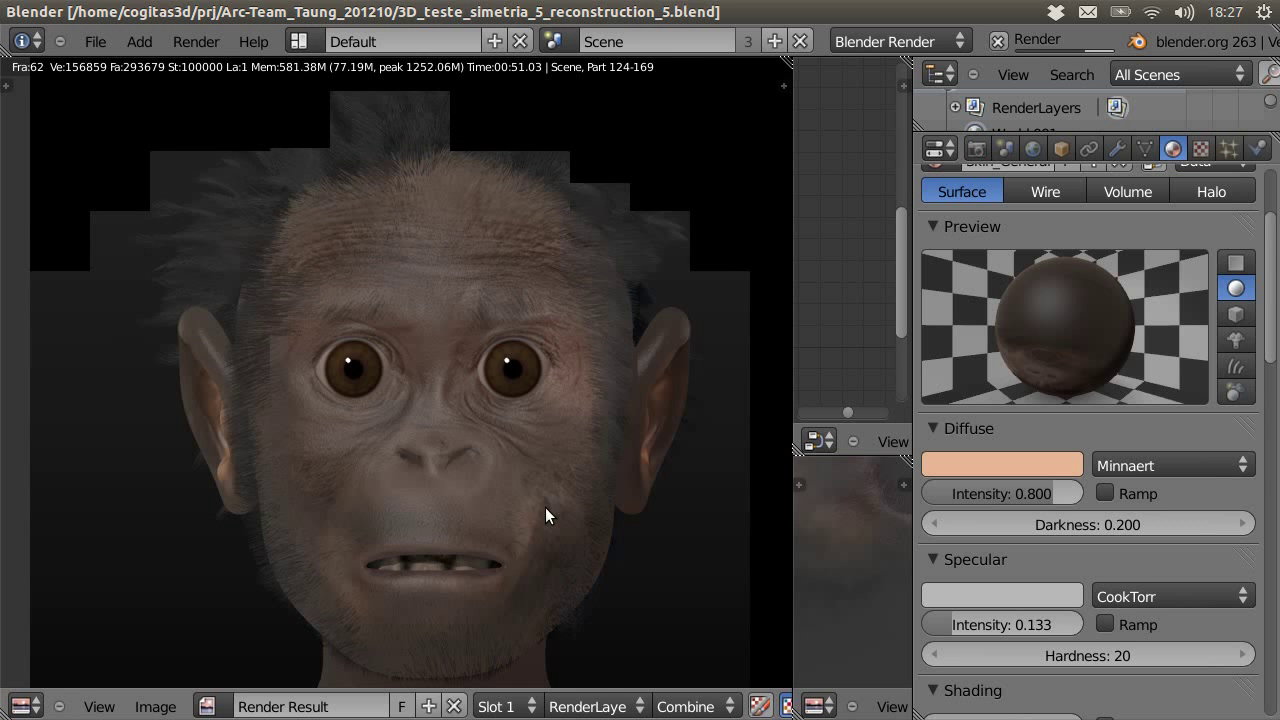
key(Escape)
- Set skin Darkness 0.300, specular intensity 0.266 and hardness 30, then render
scroll(1018, 551, down, 3)
scroll(1049, 465, up, 7)
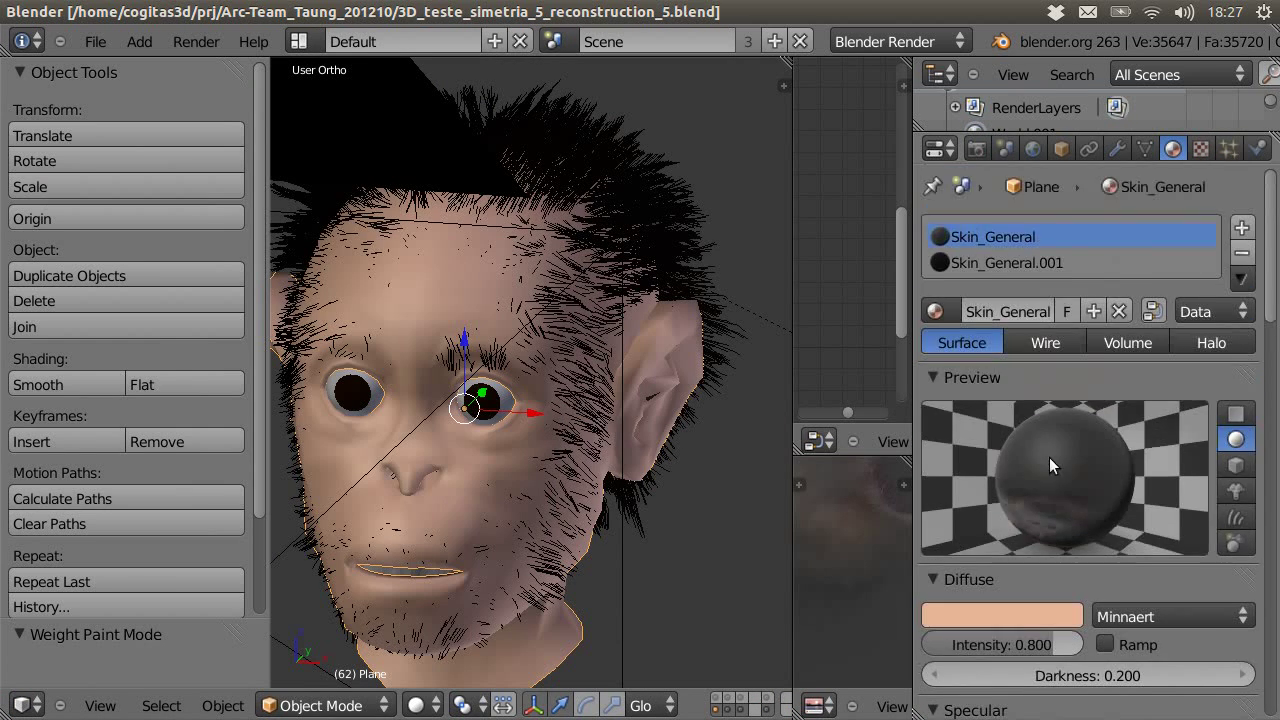
scroll(1049, 465, down, 4)
drag(1049, 515, 1080, 515)
drag(1000, 615, 1030, 615)
key(F12)
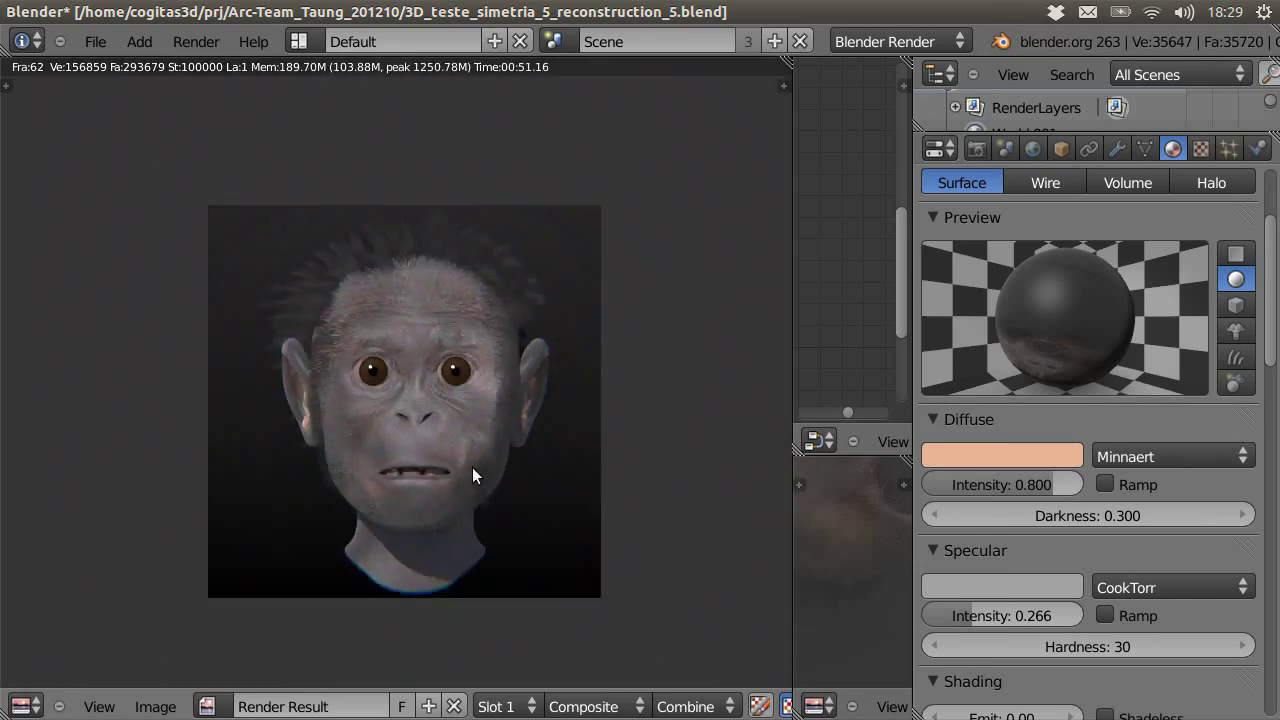
- Open Skin_General.png in GIMP and export it as Skin_General_clara.png
click(850, 435)
right_click(634, 242)
click(1055, 269)
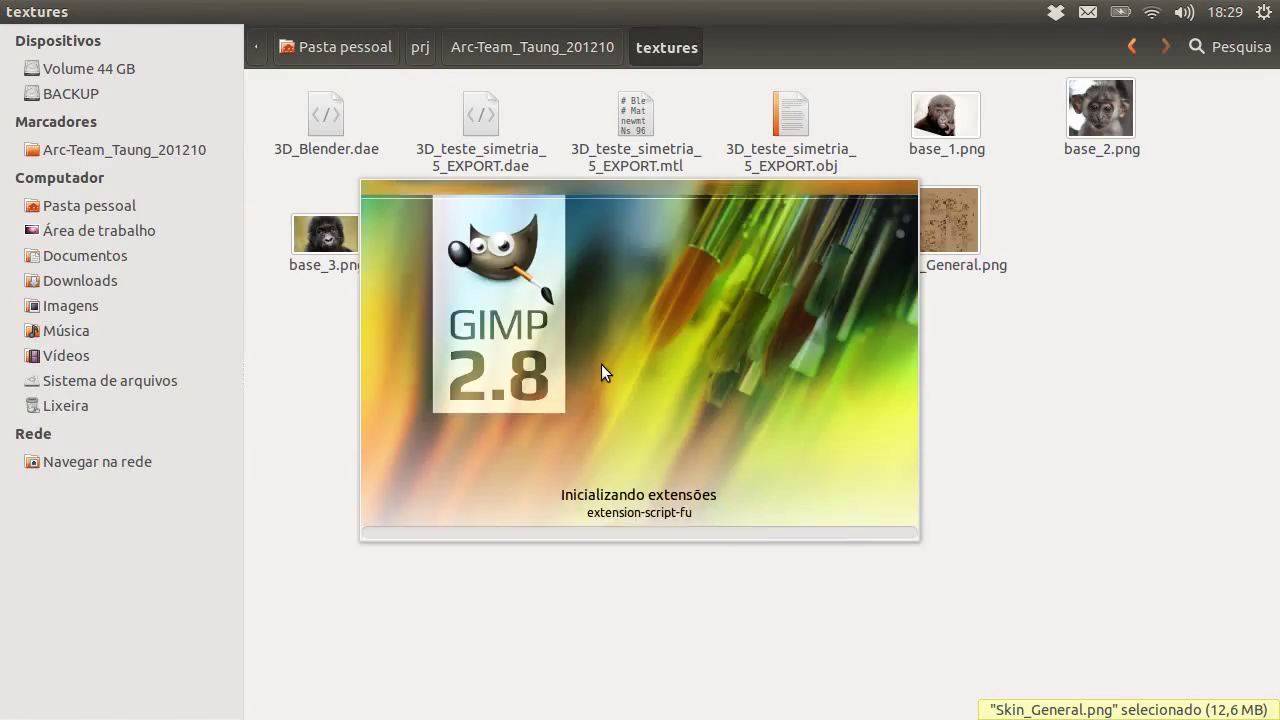
key(ctrl+shift+e)
text(_clara)
key(Return)
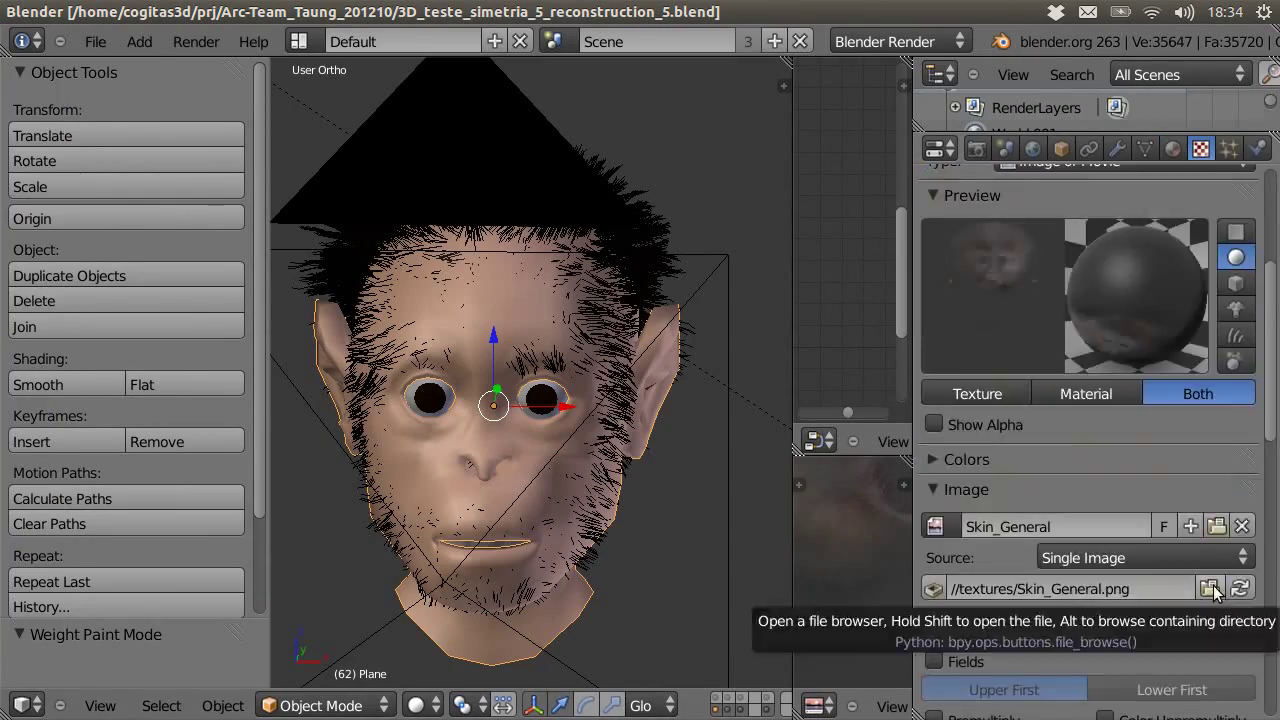
- Render with the clara texture, then set hair kink, path steps 8, timing start 0.500, randomness ~0.874
key(F12)
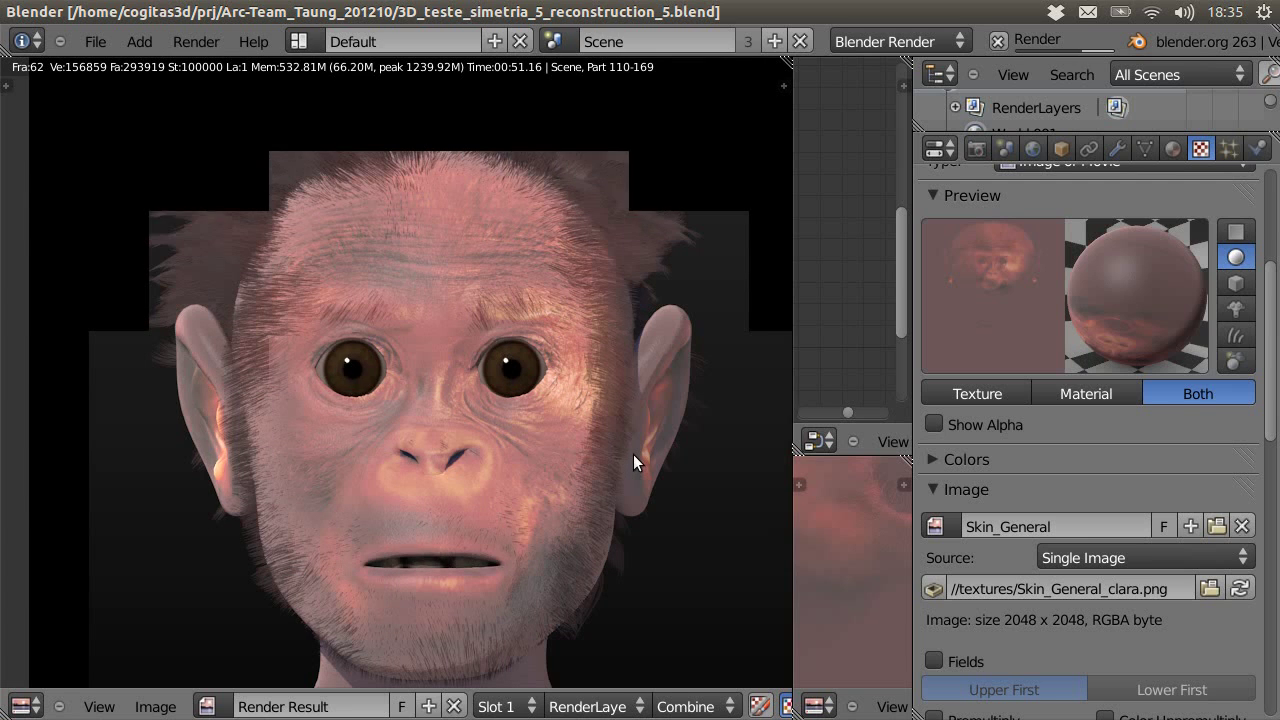
key(Escape)
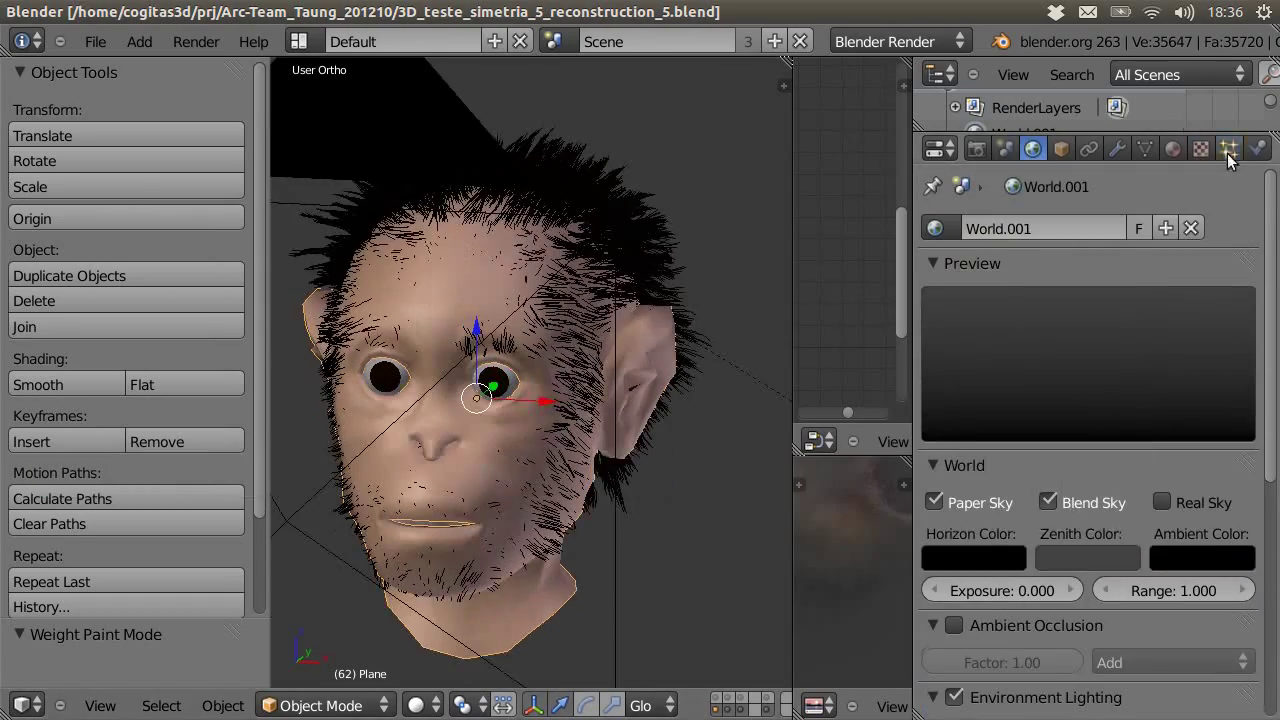
click(1229, 150)
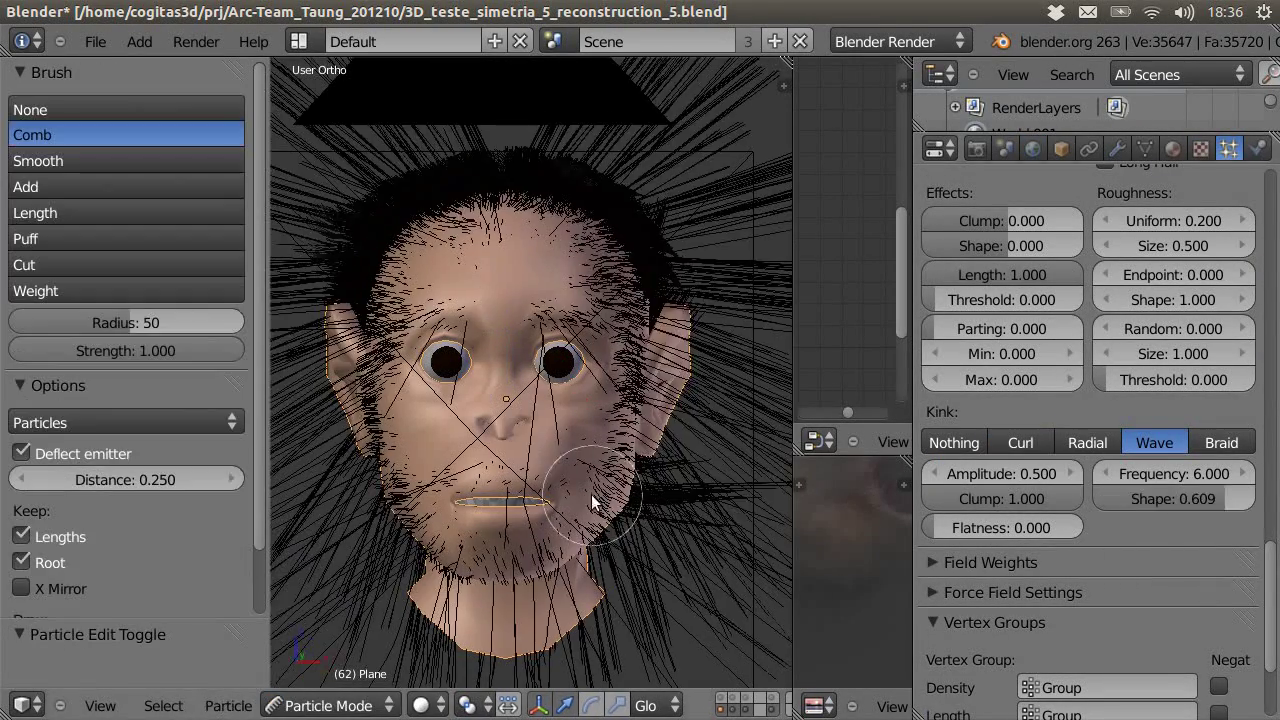
drag(1174, 502, 1207, 500)
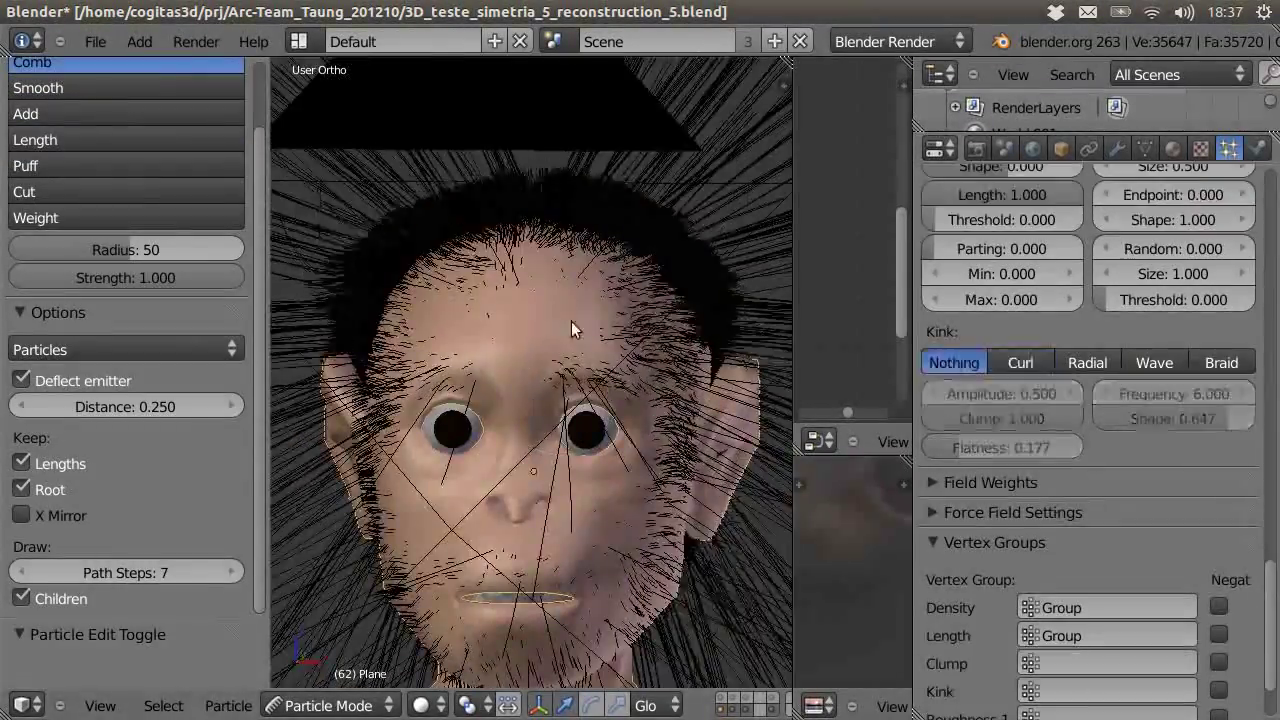
scroll(1207, 356, up, 4)
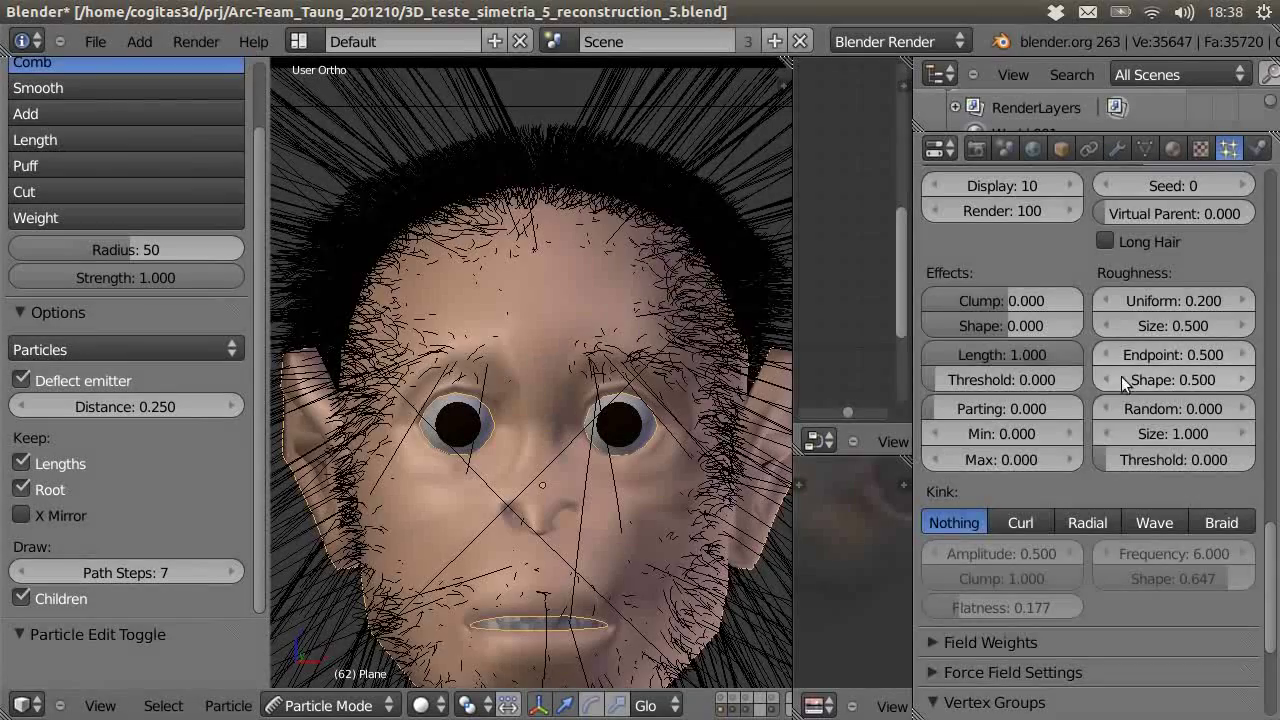
scroll(1100, 390, up, 7)
scroll(1040, 450, up, 4)
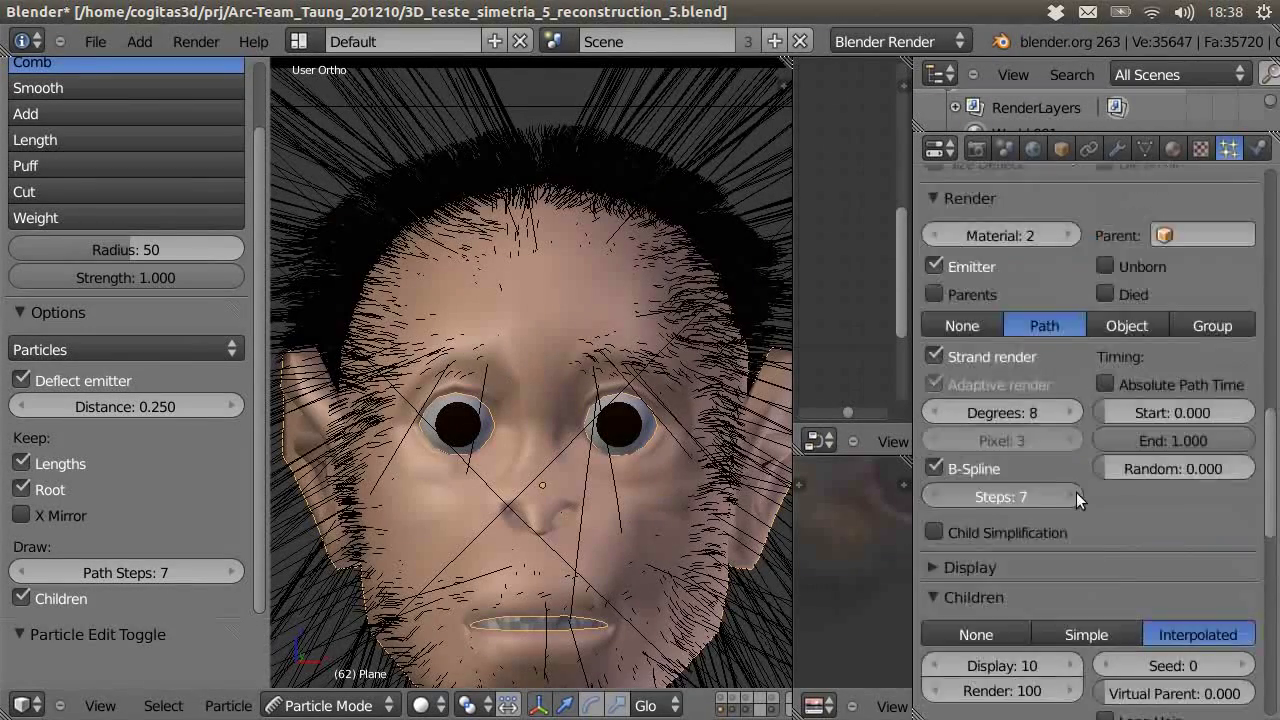
click(1076, 497)
scroll(1120, 494, up, 2)
drag(1145, 493, 1173, 493)
drag(1245, 538, 1240, 540)
- Render the new hair, raise brush strength to 0.07379, and re-render from the front
key(F12)
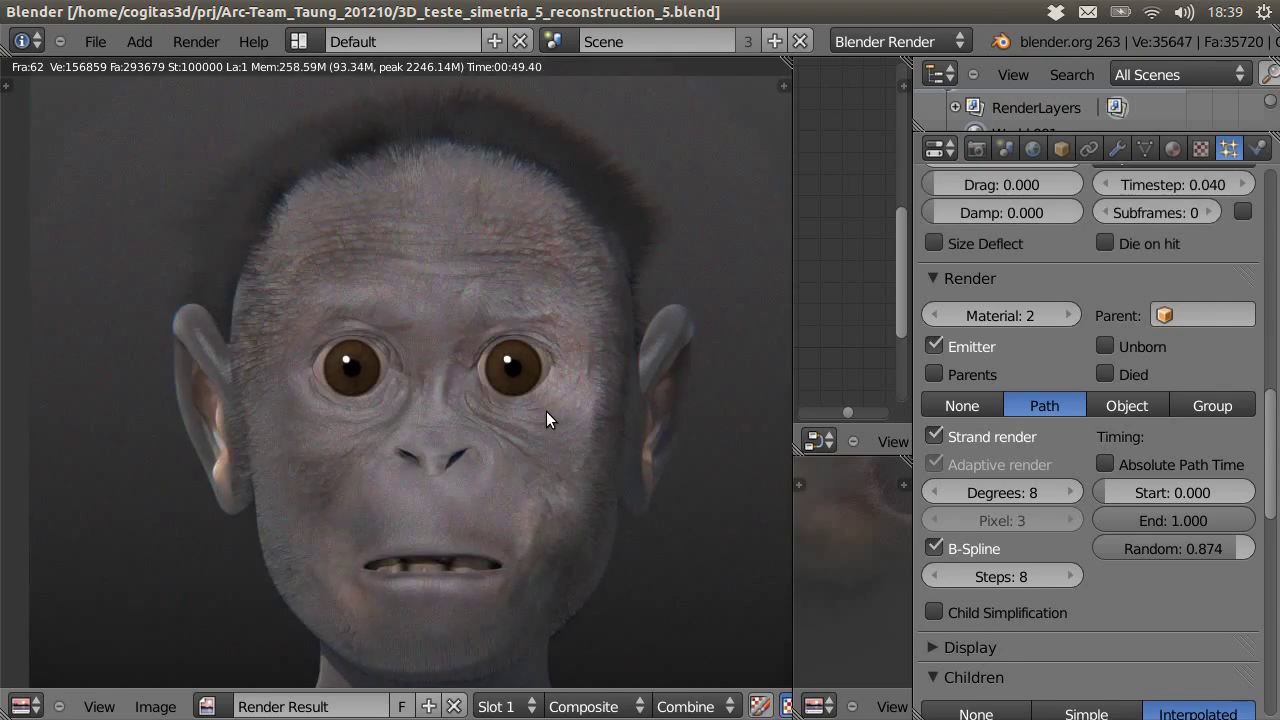
key(Escape)
drag(60, 346, 80, 346)
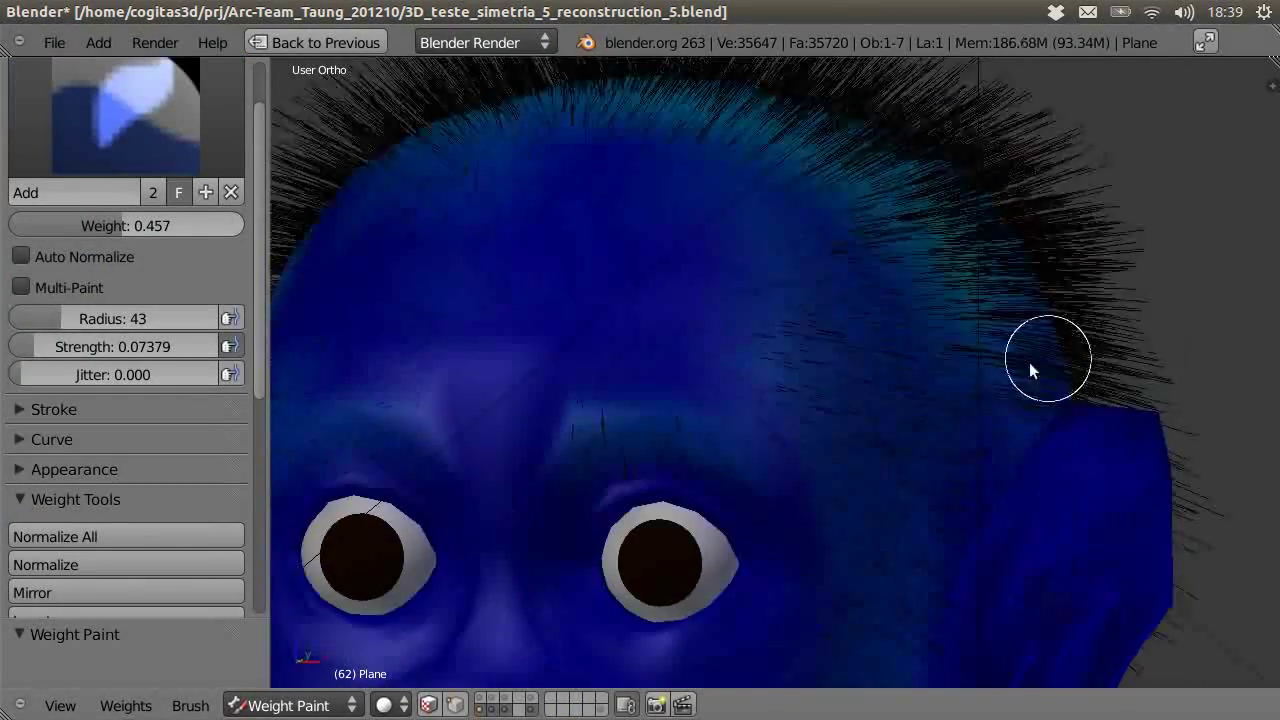
mouse_move(1029, 363)
middle_down()
mouse_move(851, 509)
mouse_move(955, 459)
mouse_move(808, 499)
mouse_move(697, 449)
middle_up()
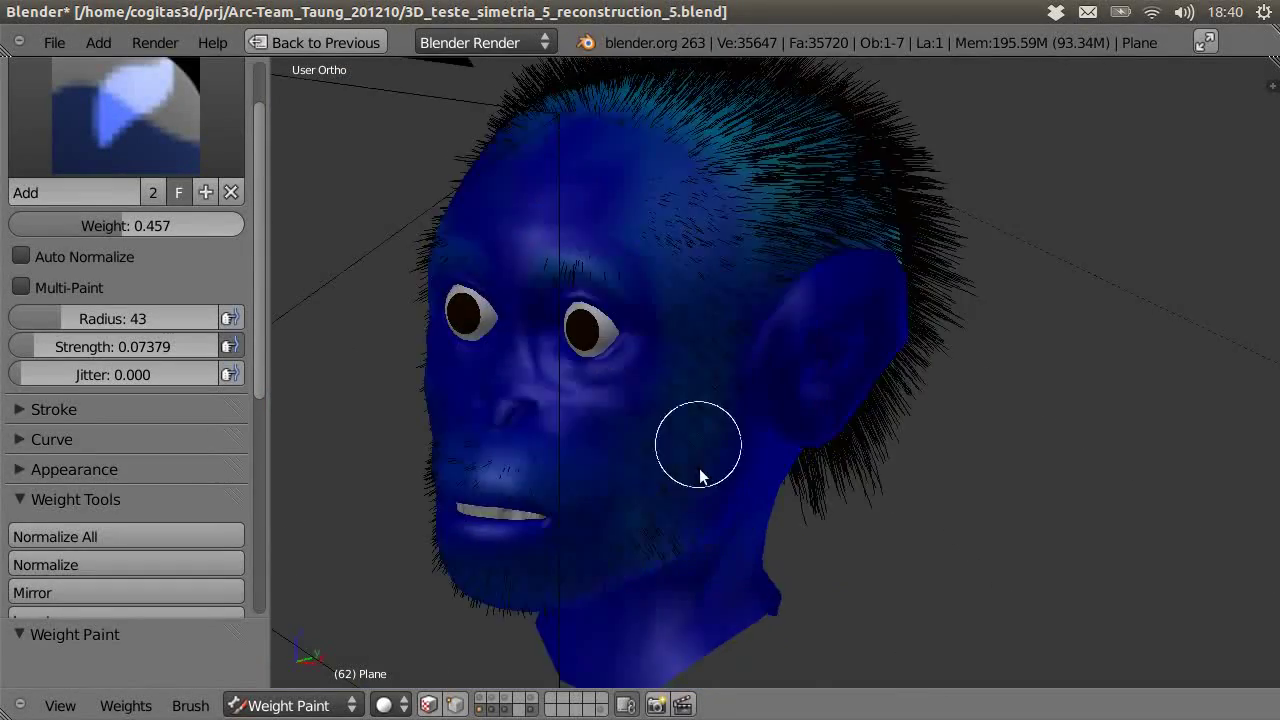
key(F12)
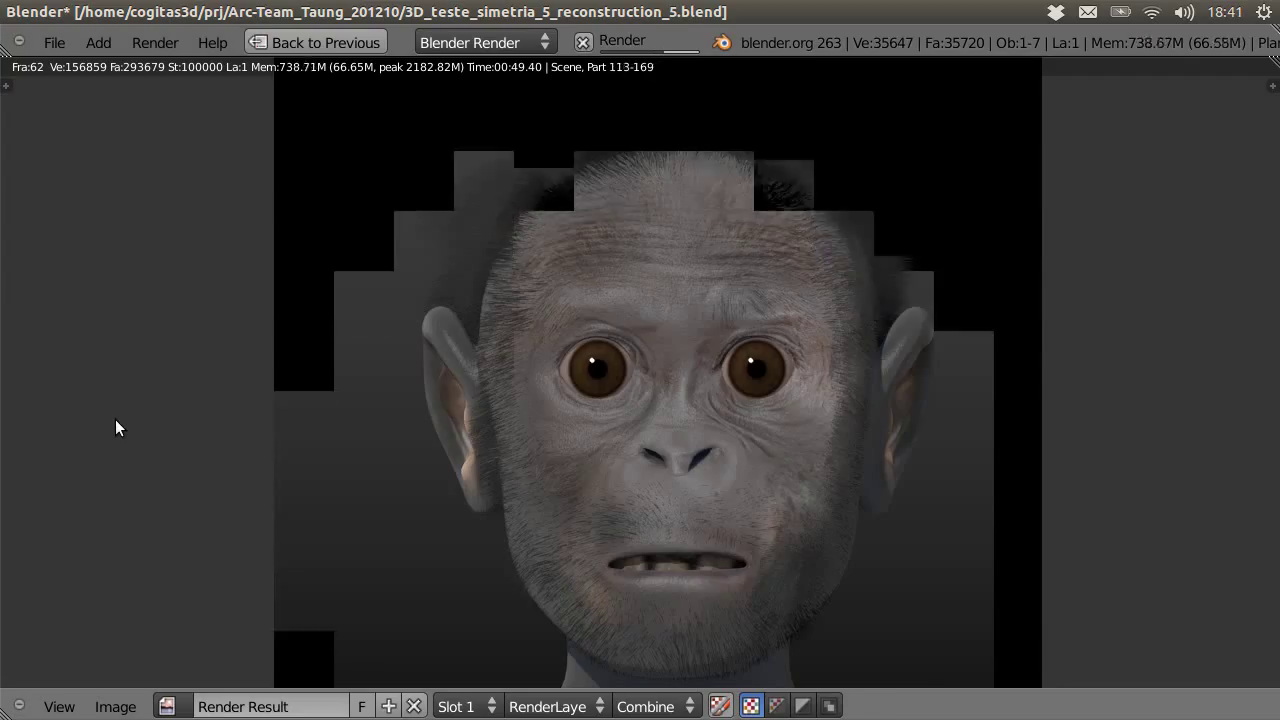
key(Escape)
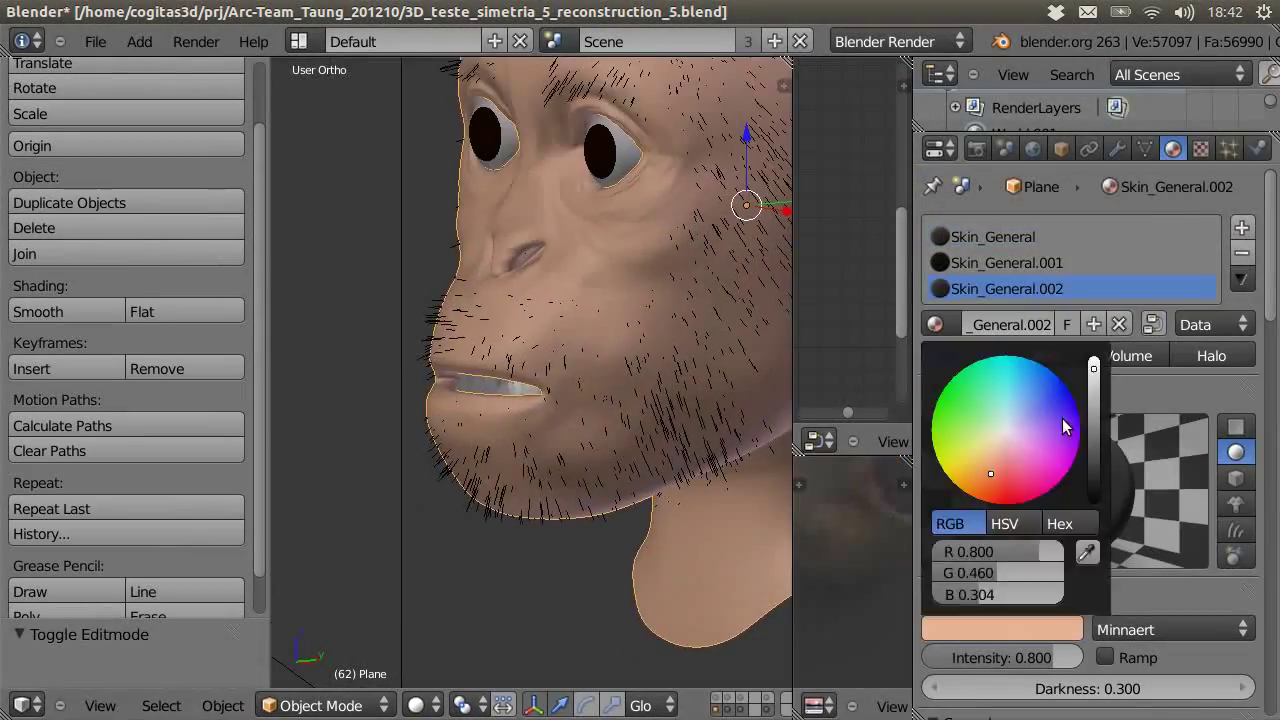
- Render the portrait, switch to solid shading, and render again with the combed hair
key(F12)
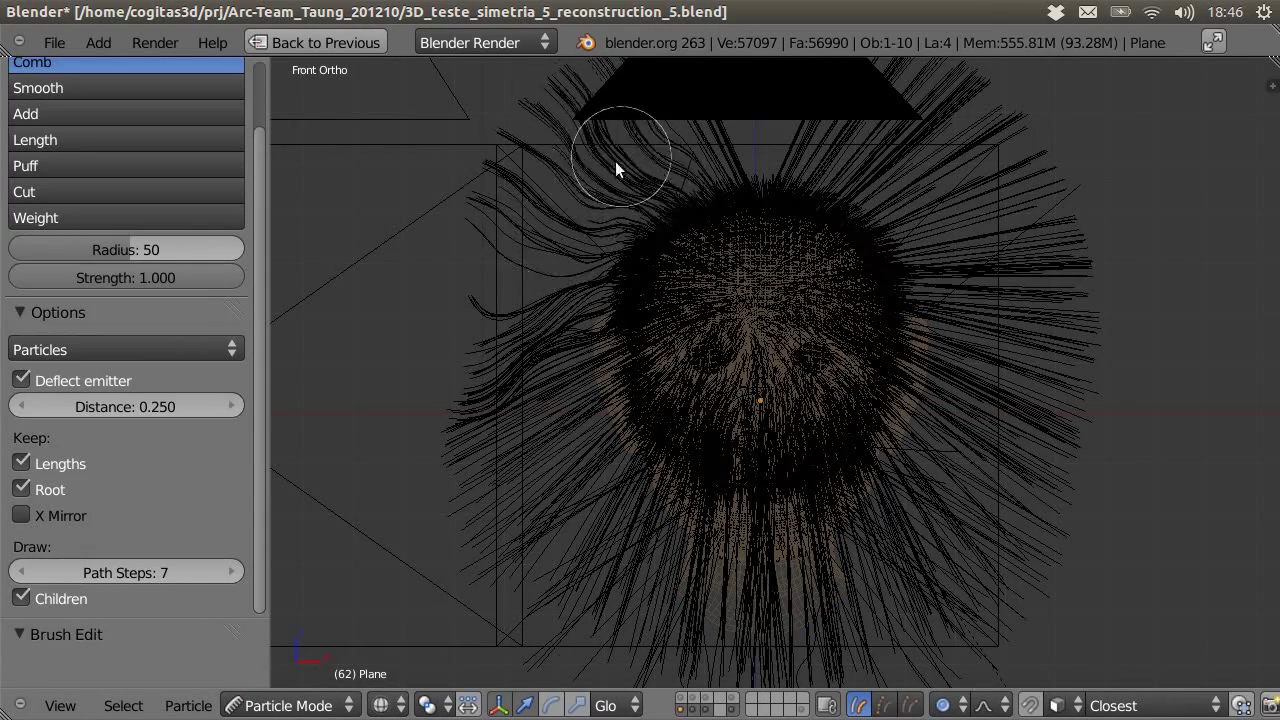
key(z)
scroll(837, 440, up, 1)
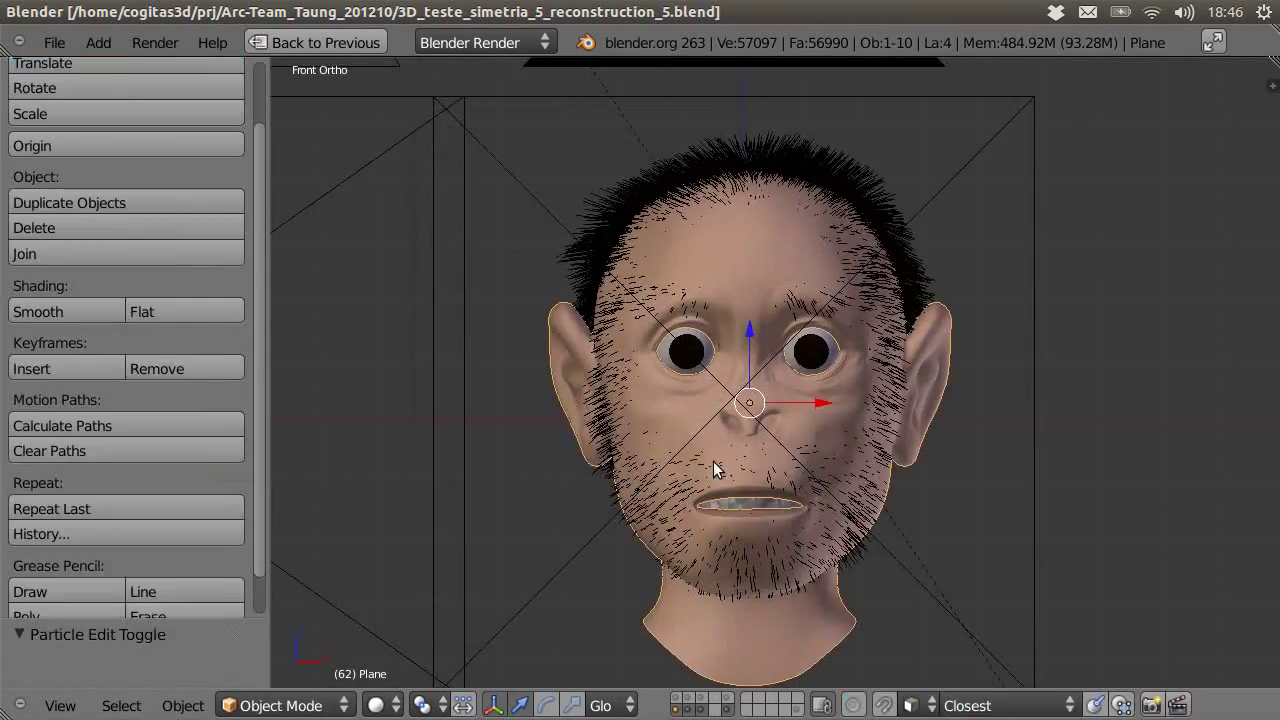
key(F12)
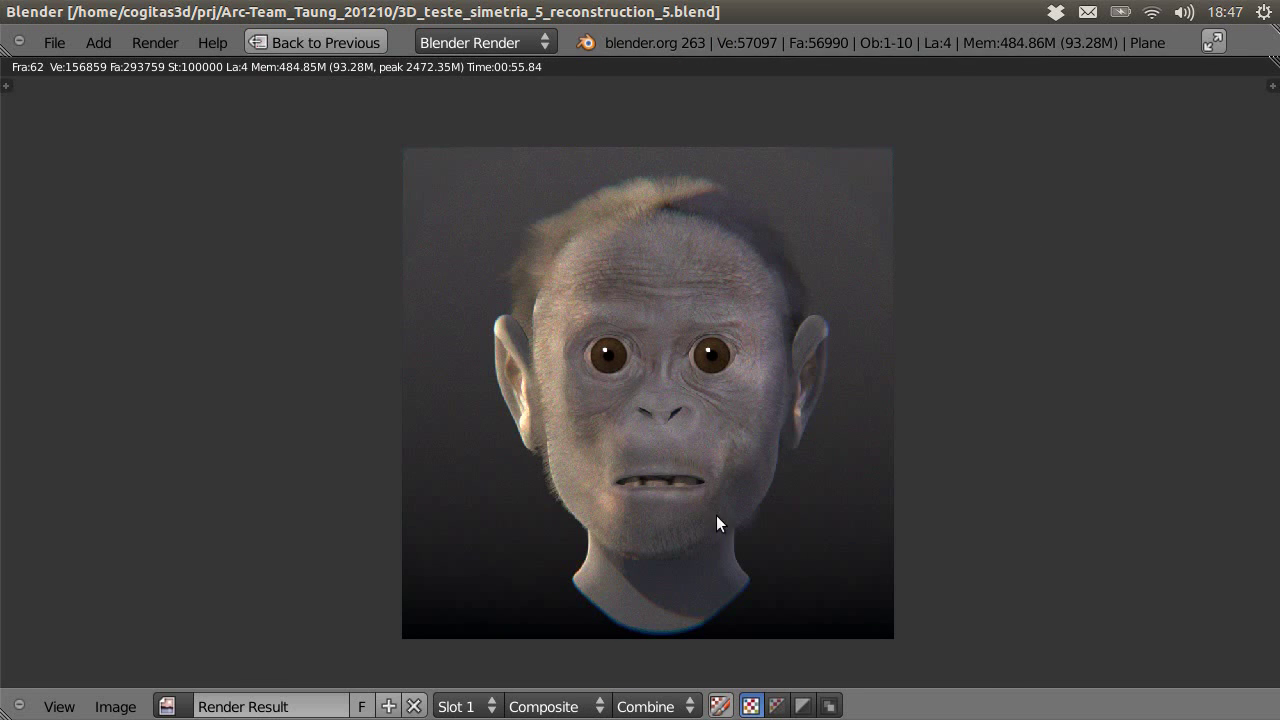
- Look through the scene camera and render the portrait
key(Escape)
key(KP_0)
key(F12)
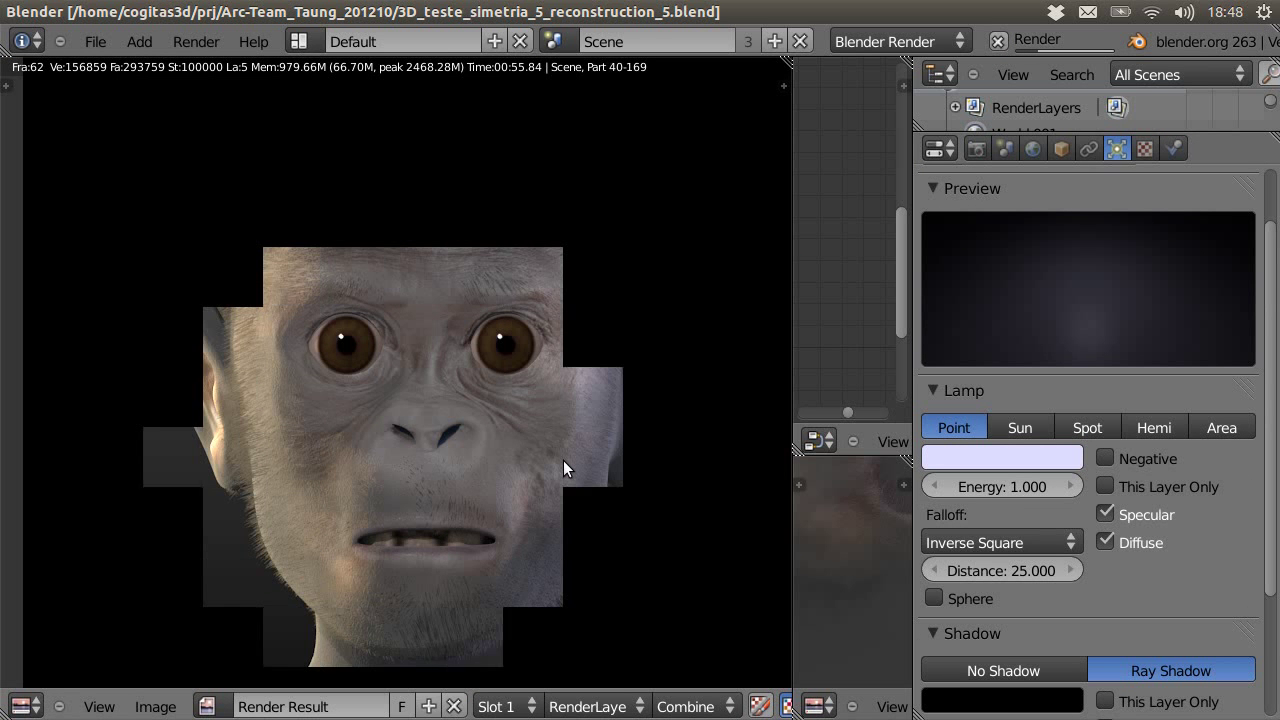
scroll(402, 283, down, 2)
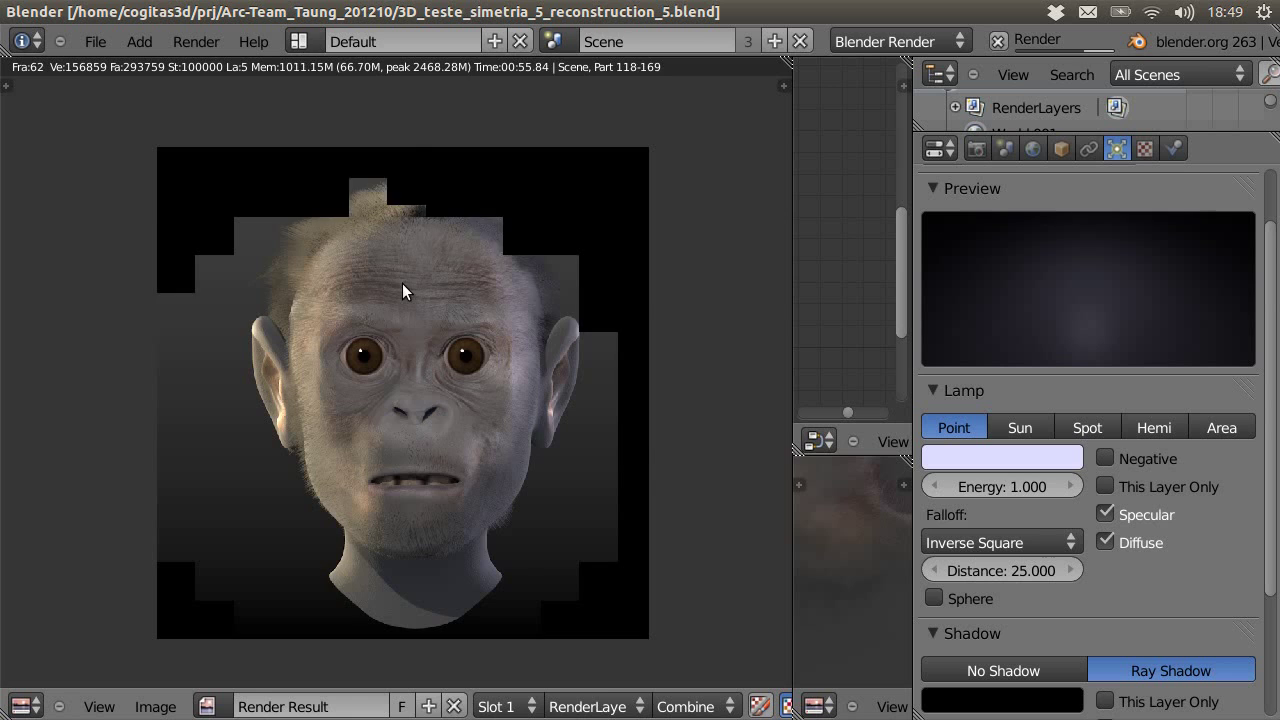
scroll(430, 370, up, 2)
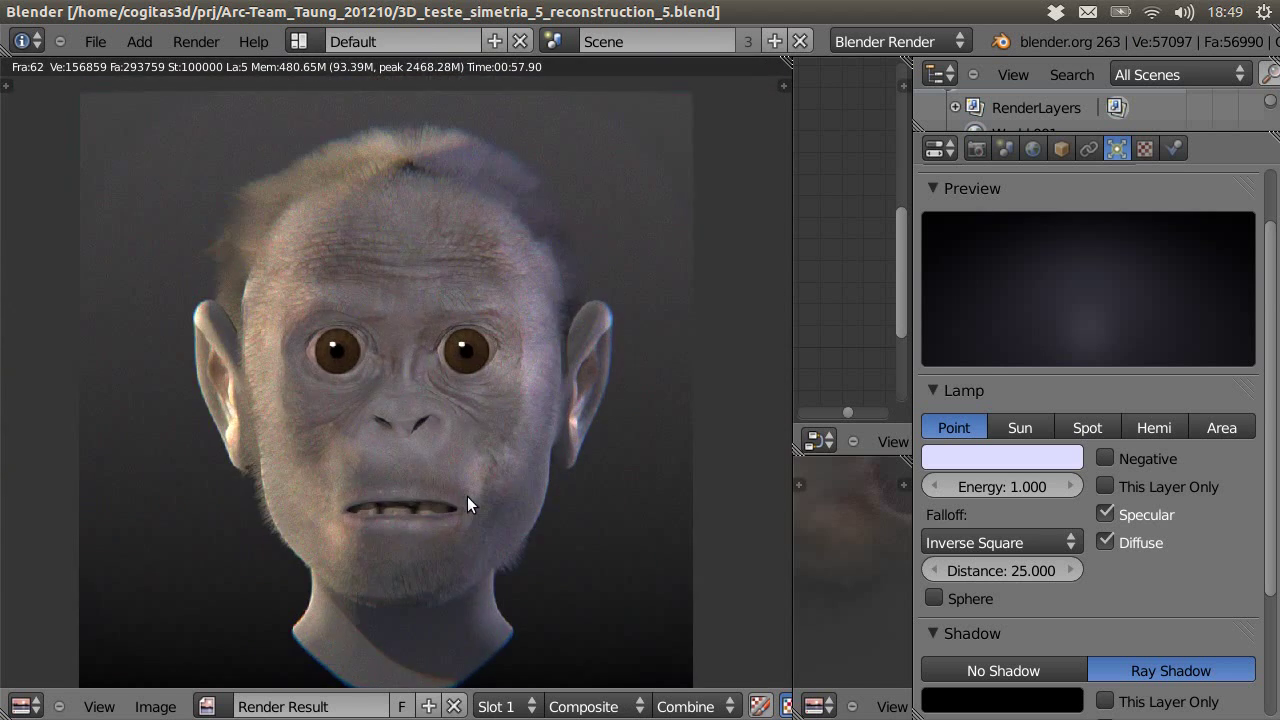
key(Escape)
- Tint the hemi lamp pale mint at energy 0.5, rotate it, and re-render
right_click(620, 551)
click(1002, 457)
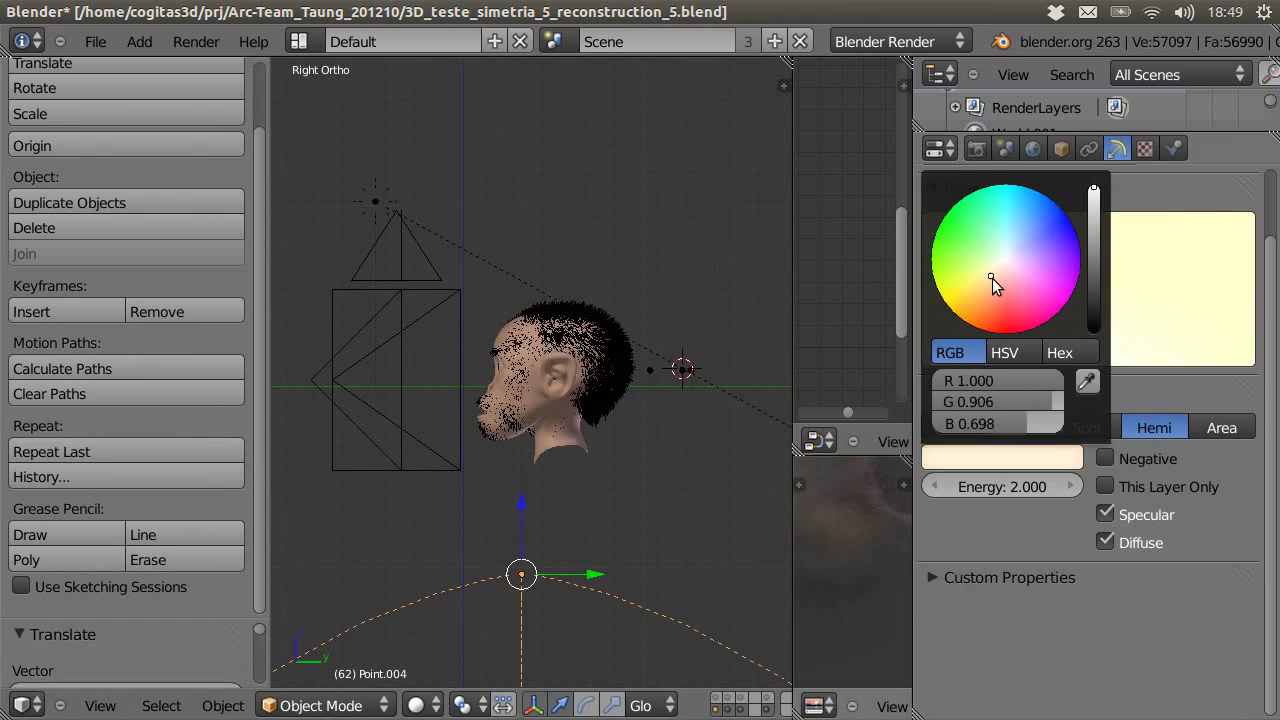
click(992, 278)
key(r)
click(461, 589)
key(F12)
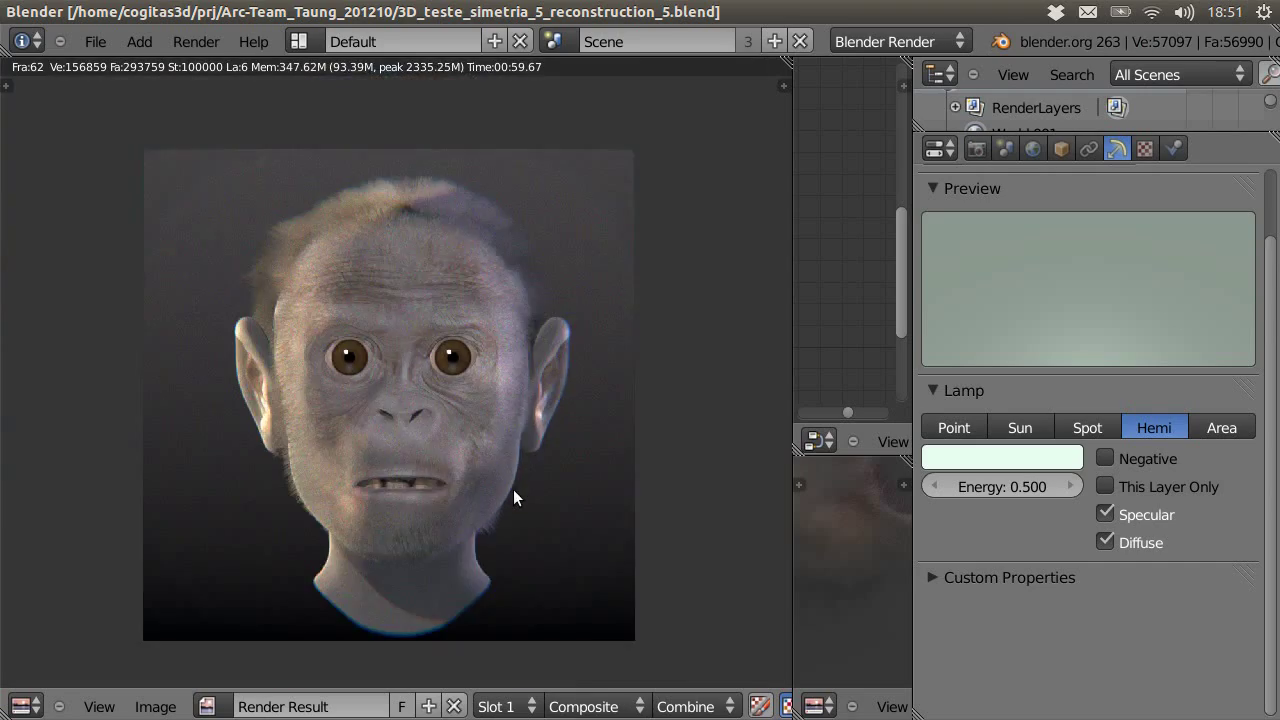
- Maximise the compositing node editor and show the composite Backdrop
drag(770, 520, 540, 567)
key(ctrl+Up)
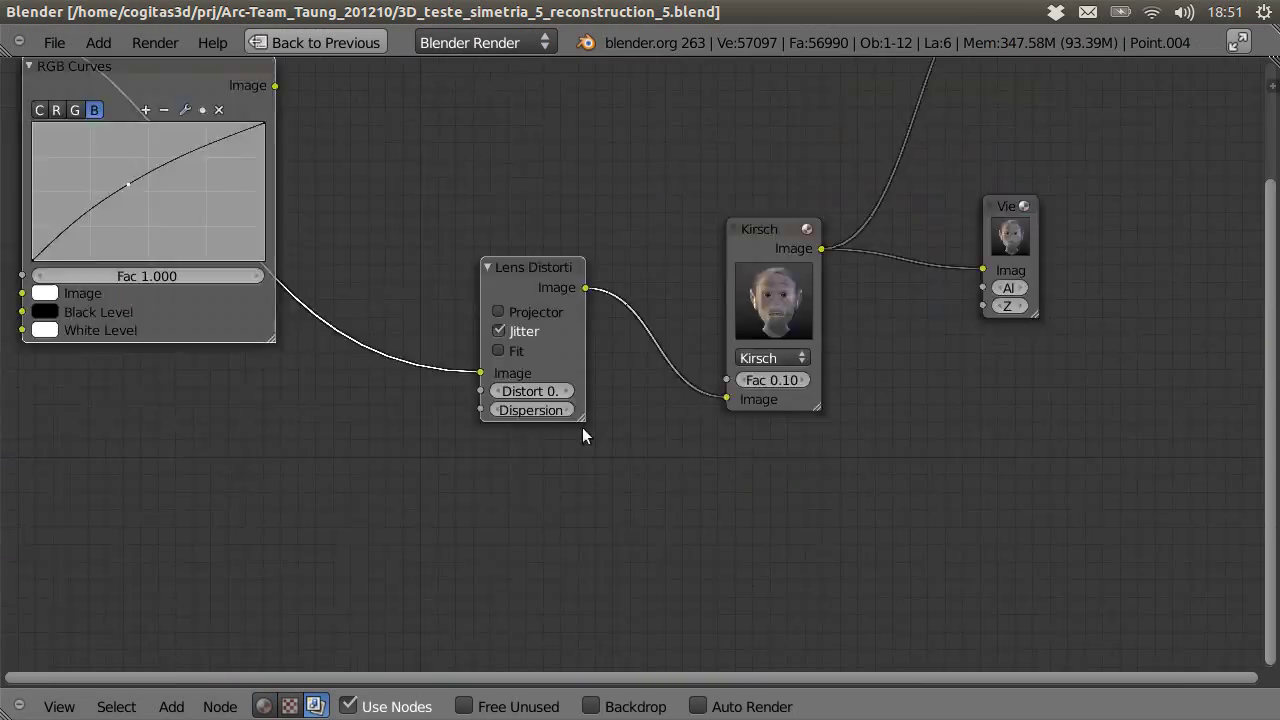
click(591, 706)
- Reshape the RGB Curves node's combined, green and blue curves
scroll(331, 223, up, 2)
drag(113, 221, 232, 376)
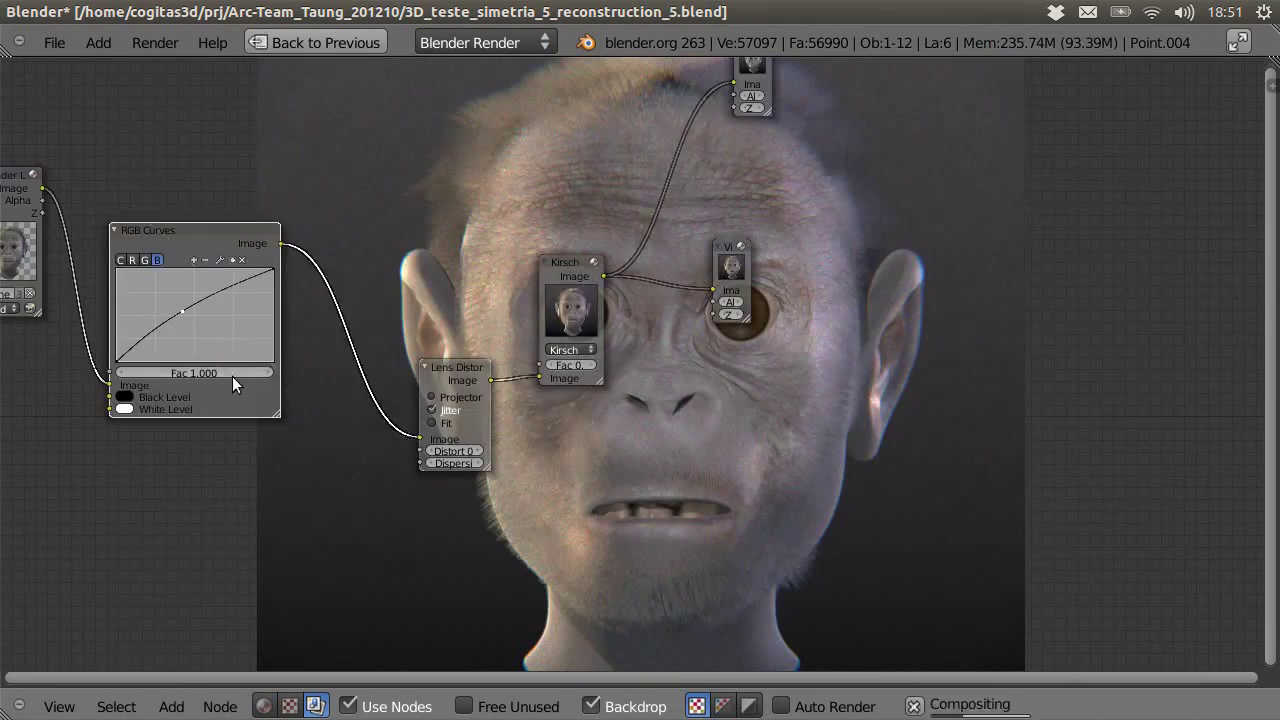
middle_drag(232, 376, 940, 195)
drag(893, 226, 896, 222)
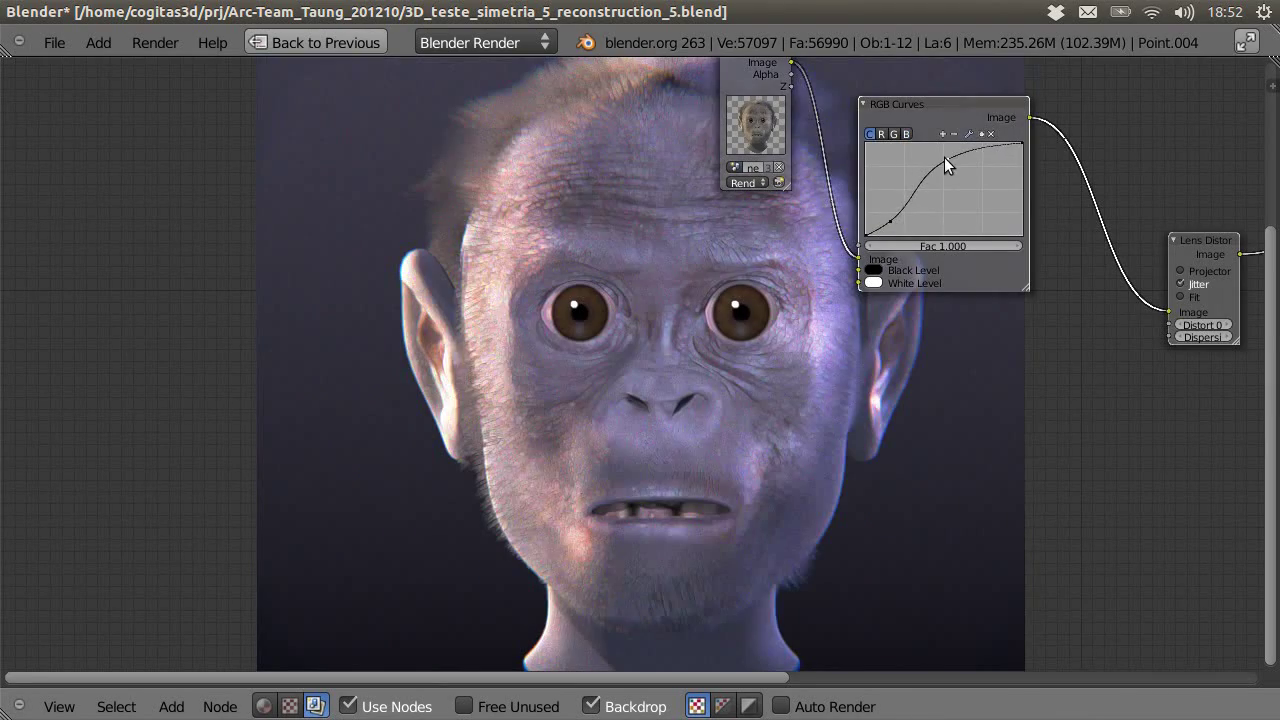
scroll(1045, 290, up, 2)
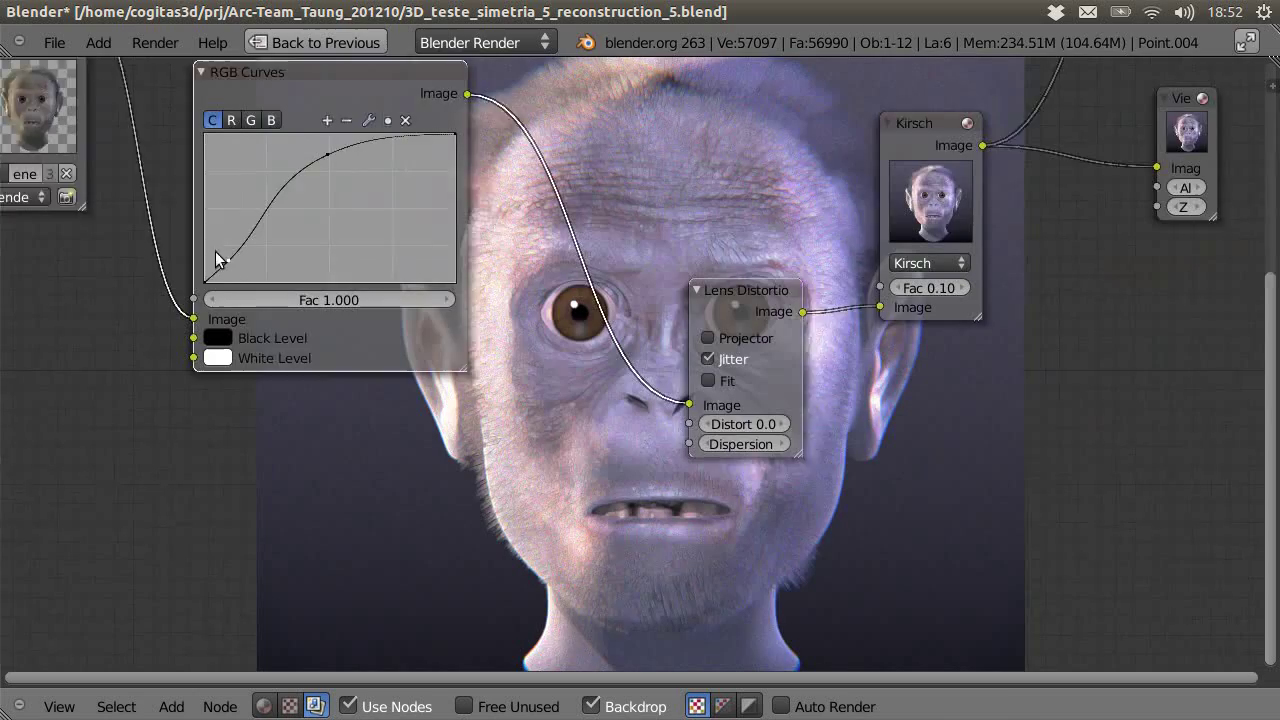
drag(216, 251, 361, 149)
scroll(300, 175, up, 1)
click(251, 120)
drag(425, 237, 426, 225)
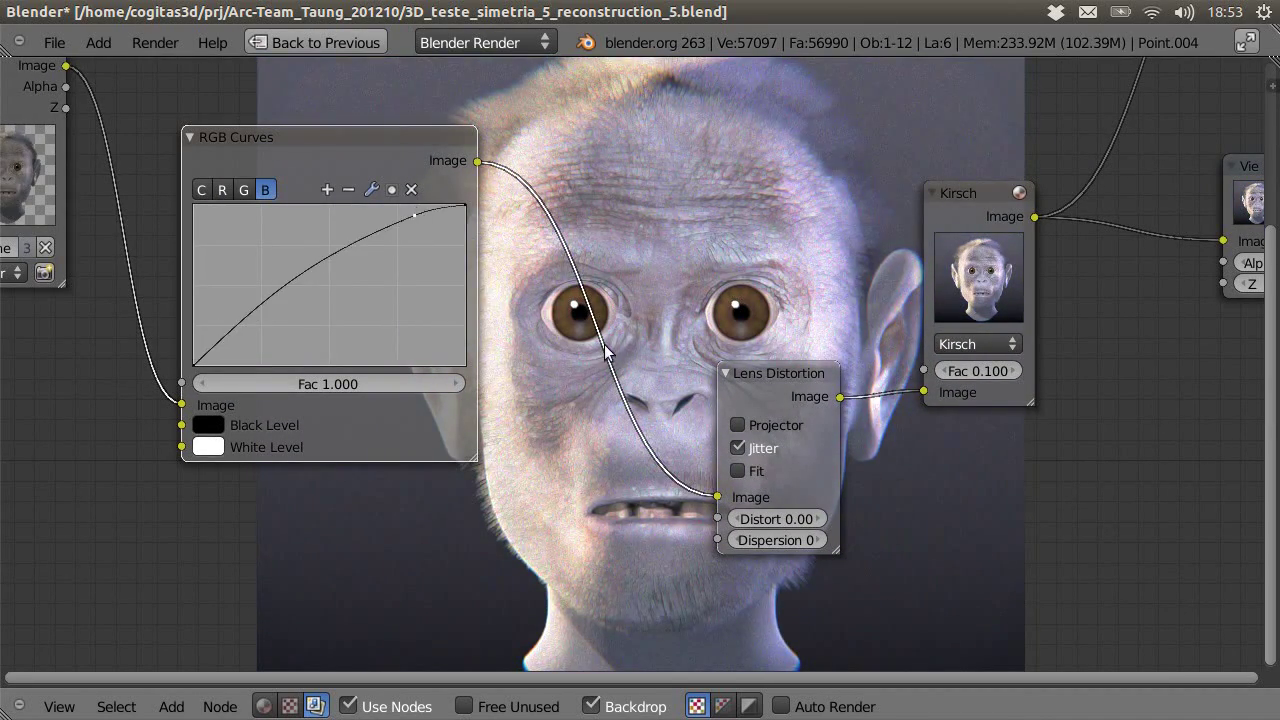
drag(295, 278, 240, 345)
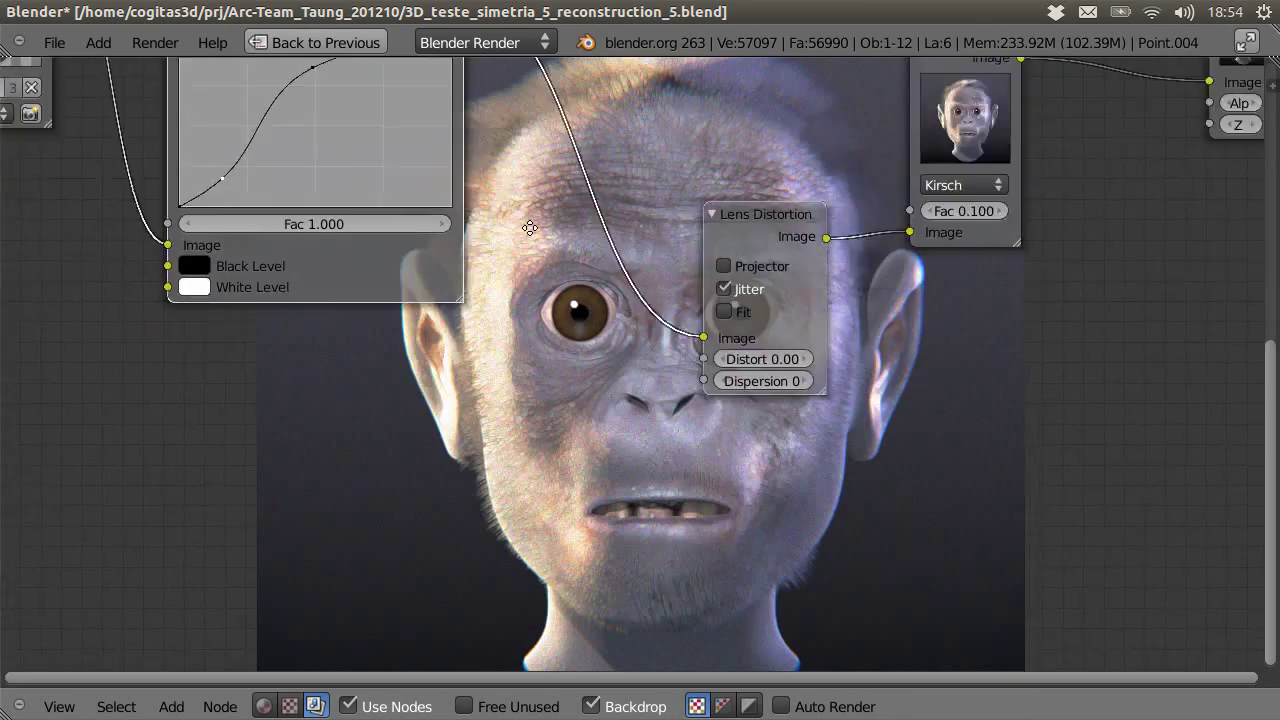
- Set the Filter node to Soften with factor 0.2
middle_drag(670, 471, 1020, 321)
middle_drag(923, 457, 408, 542)
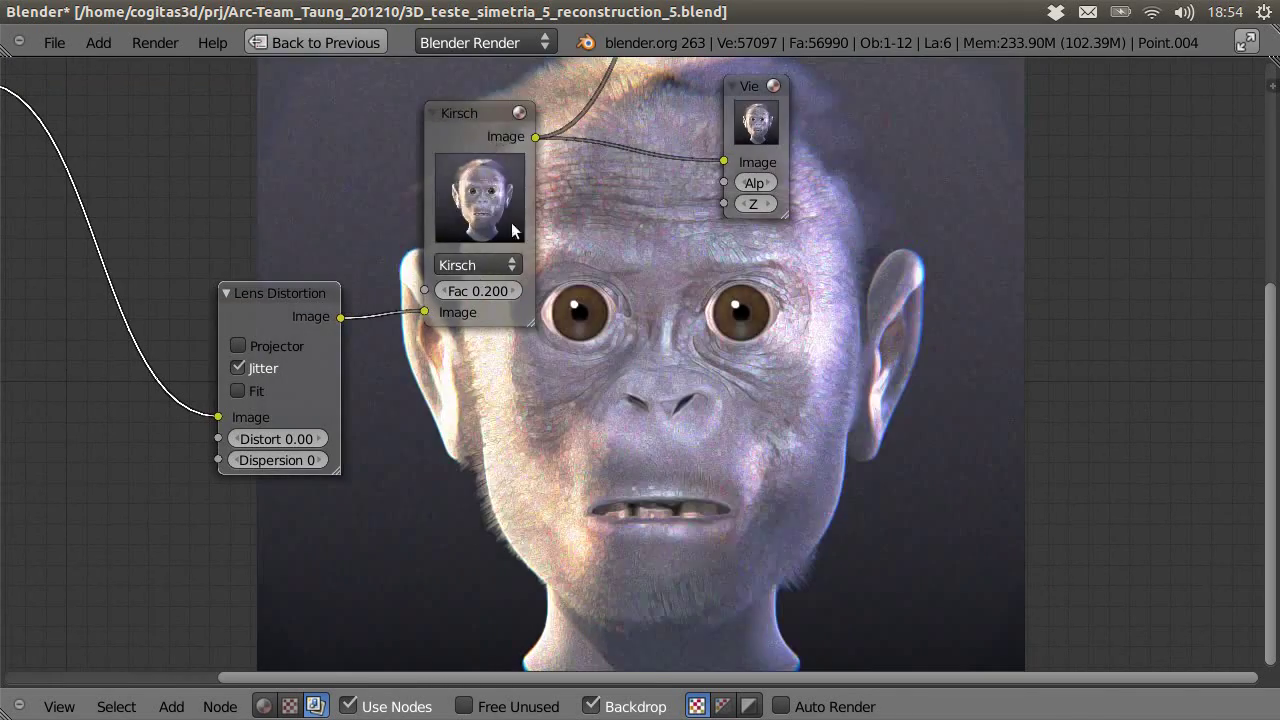
click(478, 265)
click(468, 243)
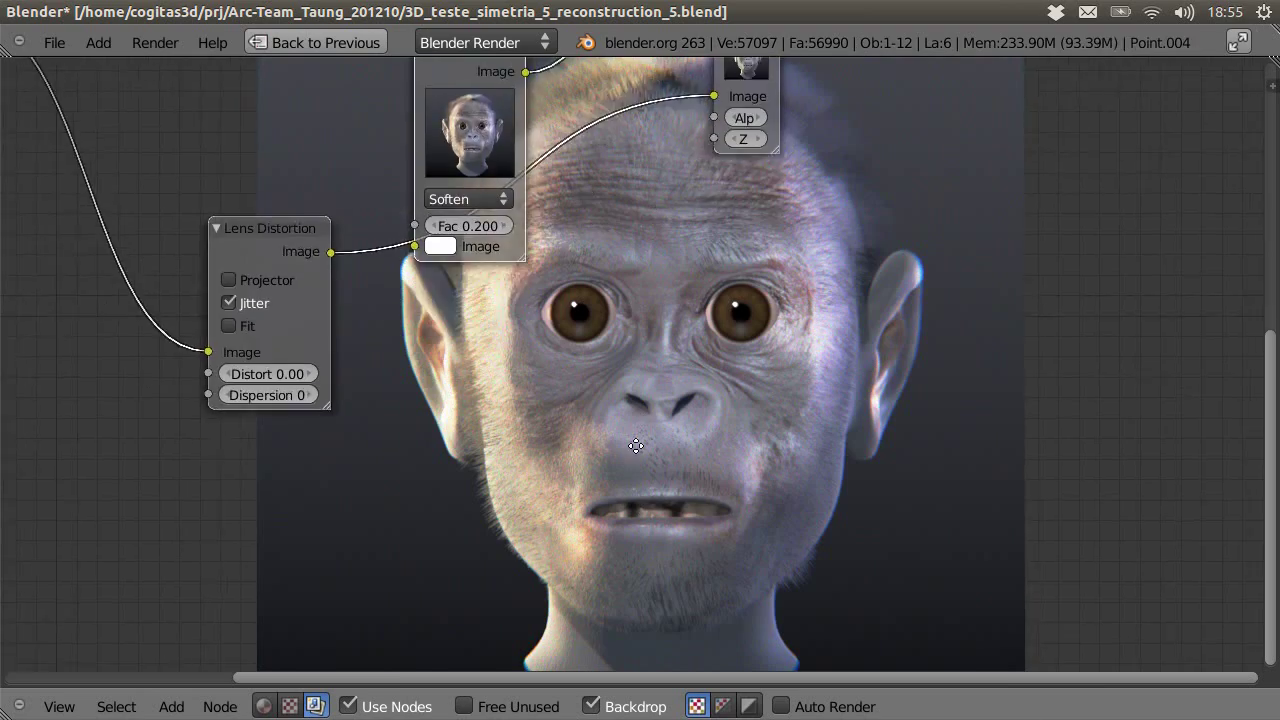
middle_drag(411, 245, 403, 372)
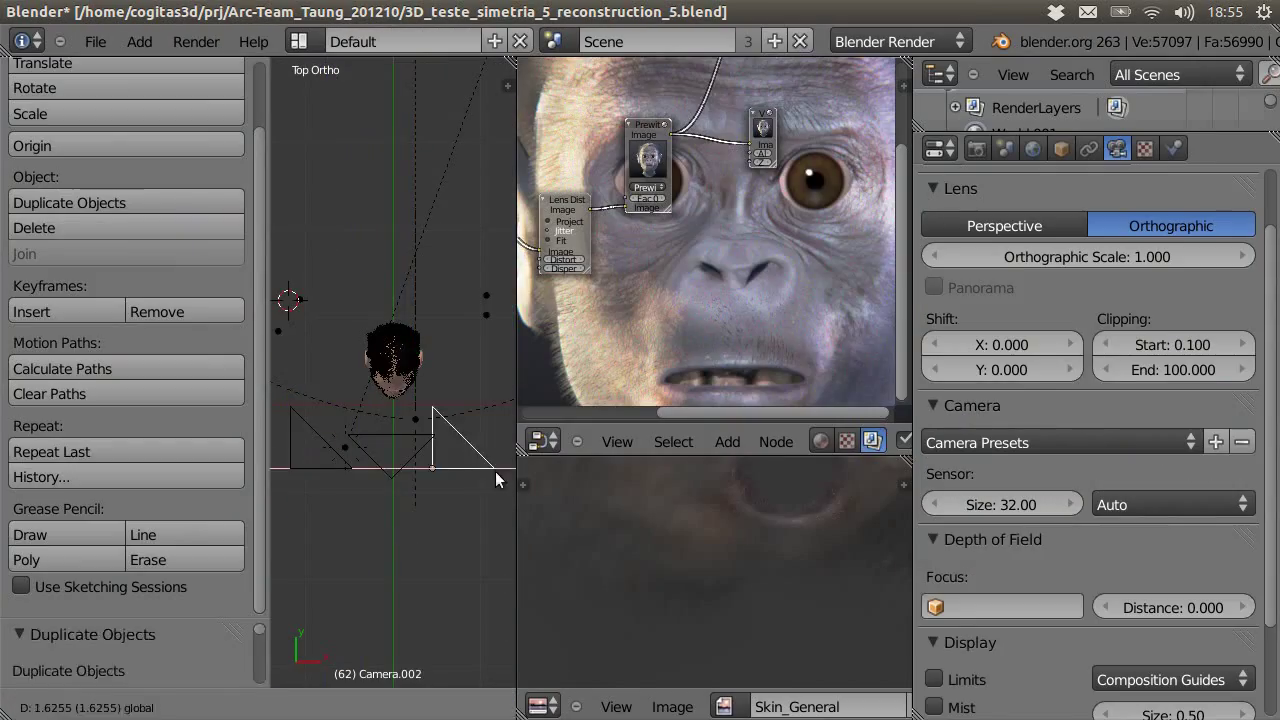
- Render the portrait through the side camera
key(ctrl+KP_0)
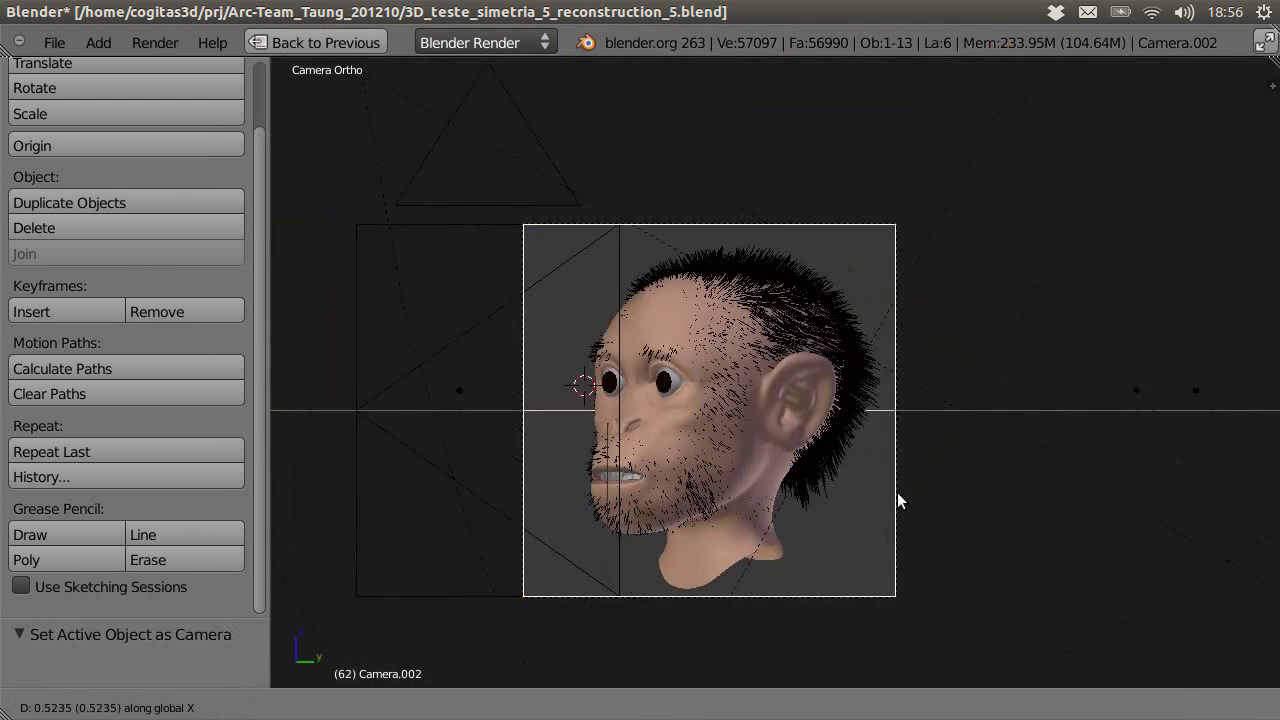
key(F12)
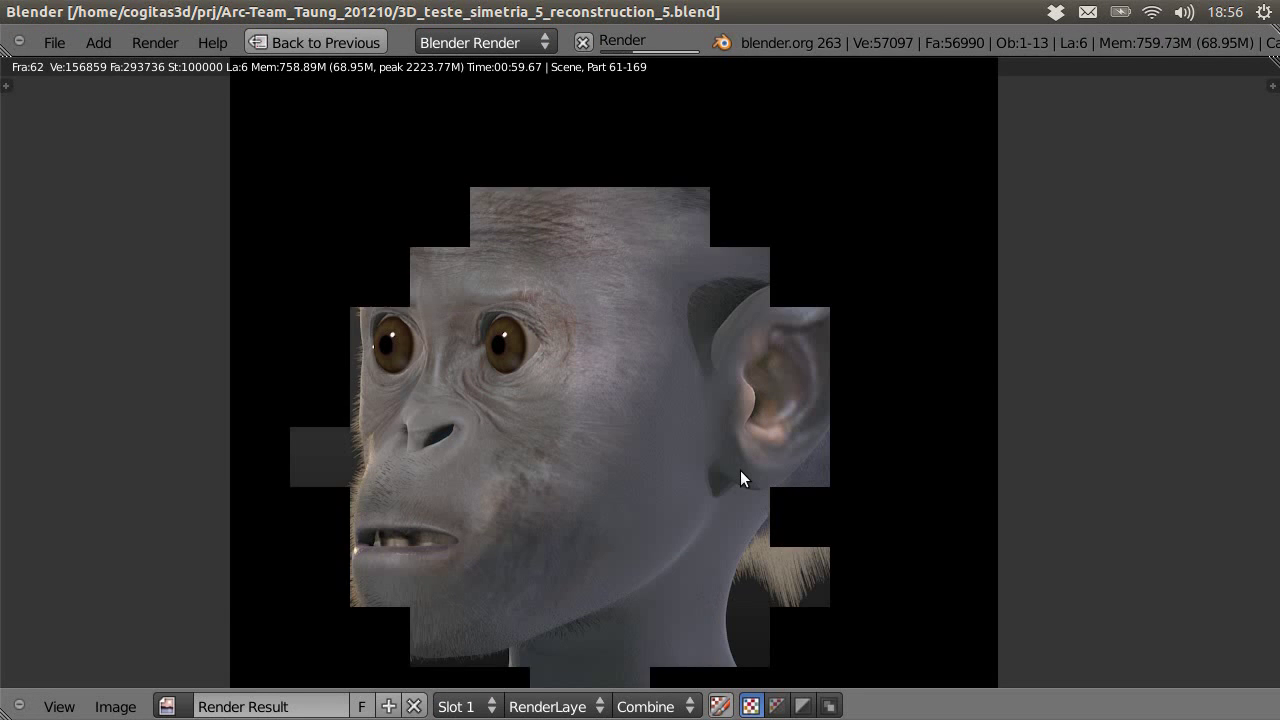
middle_drag(740, 478, 1157, 463)
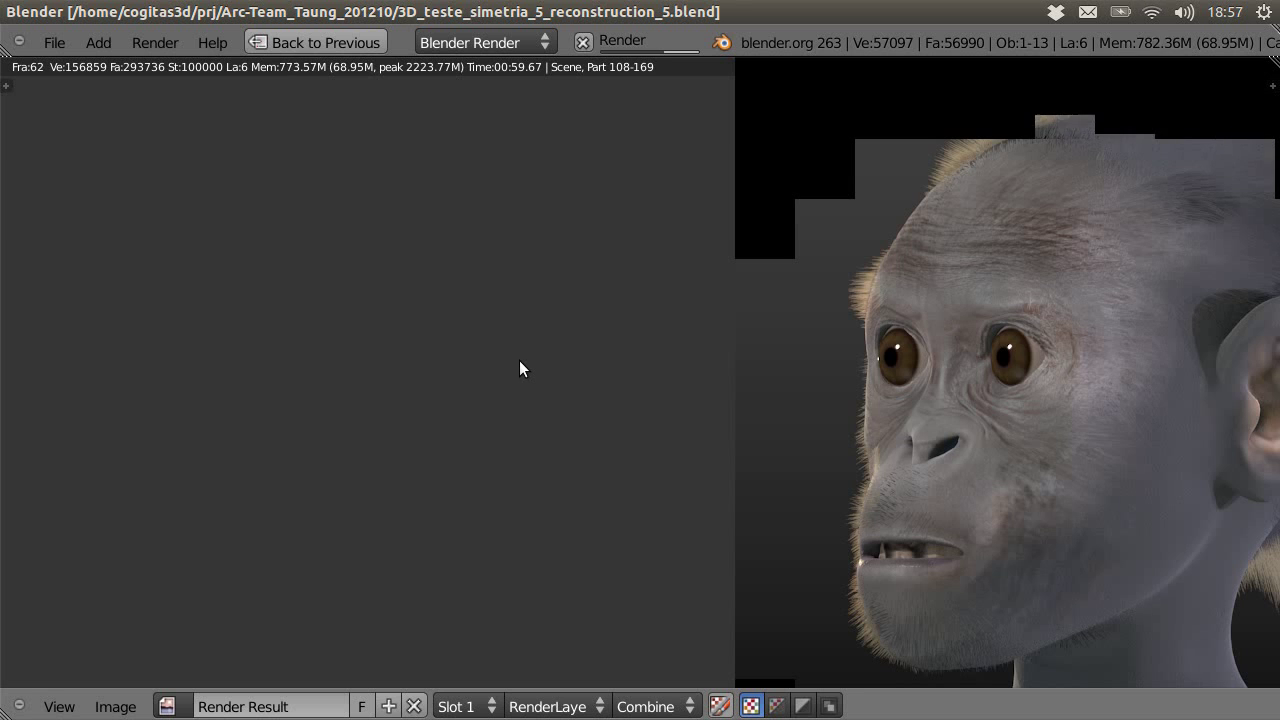
- Make another camera active and render the portrait from it
key(Escape)
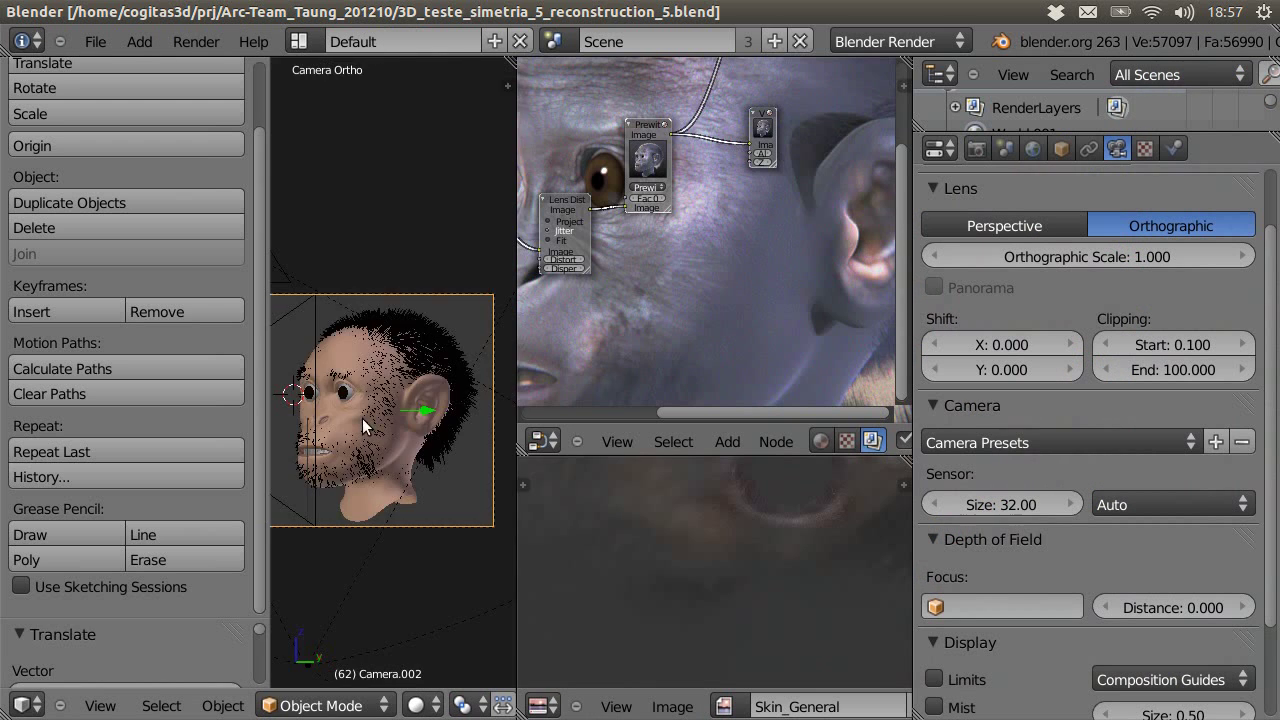
key(ctrl+KP_0)
key(F12)
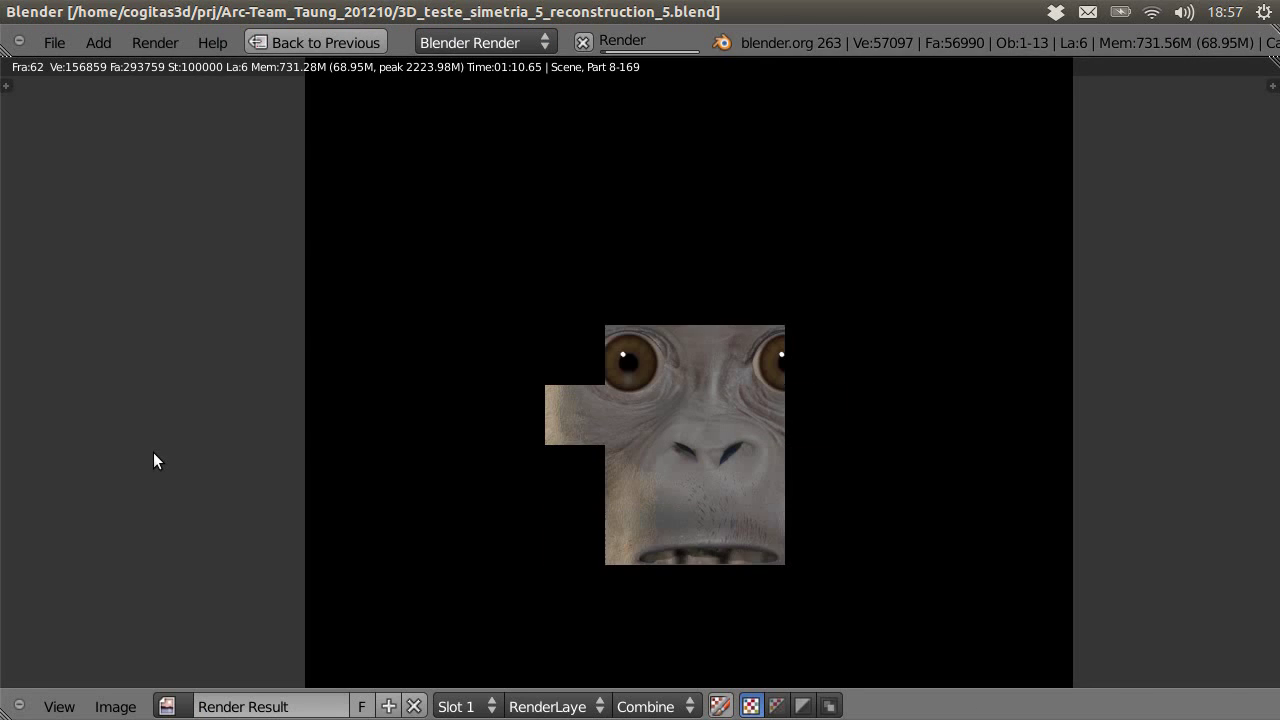